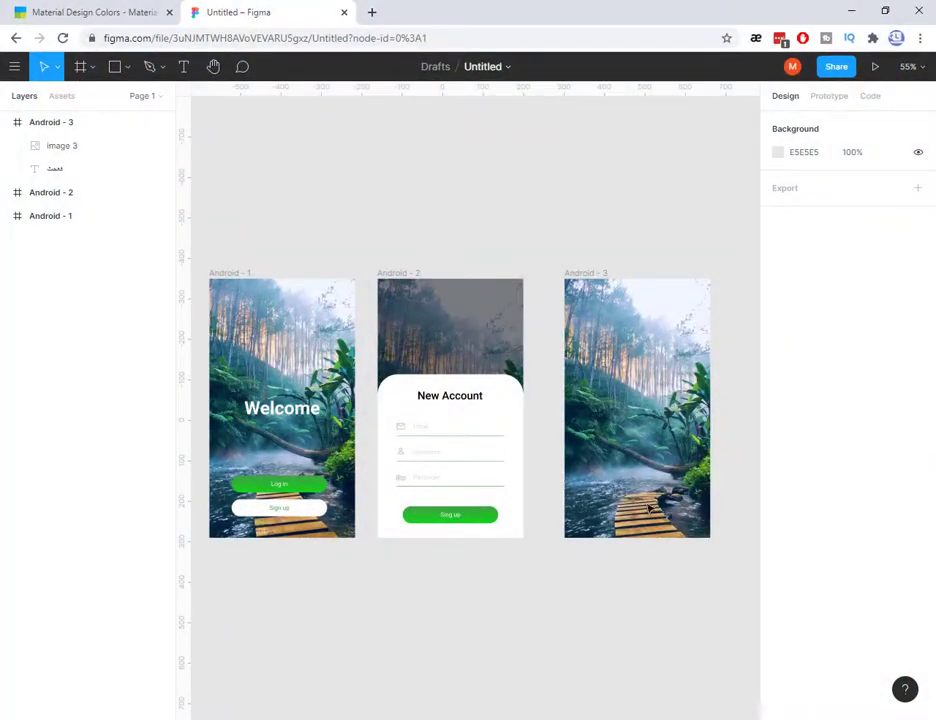
left_click(649, 507)
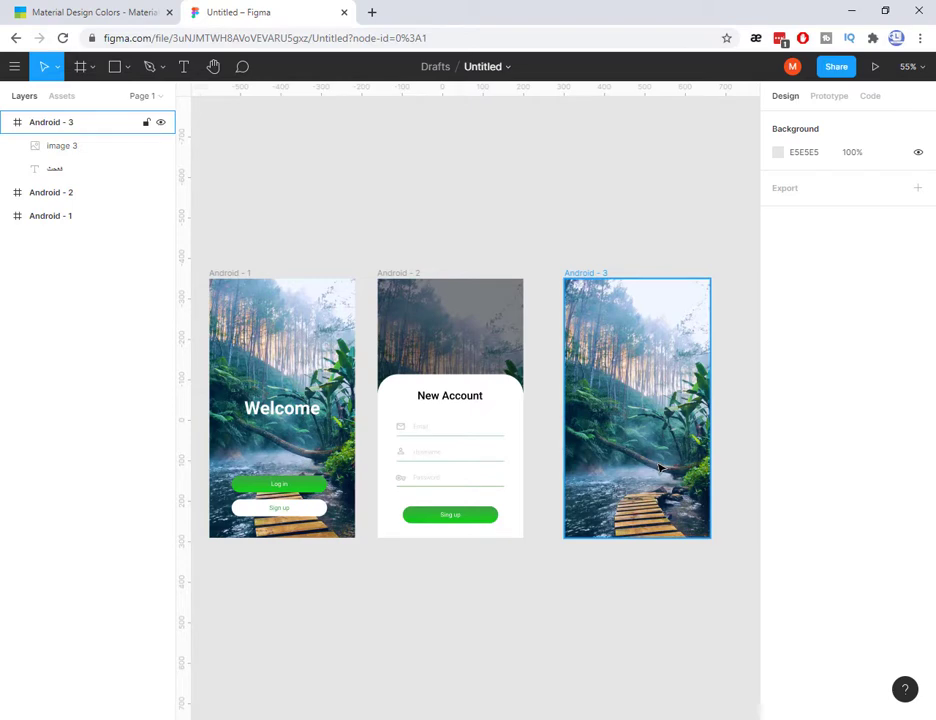
left_click(372, 580)
left_click(292, 443)
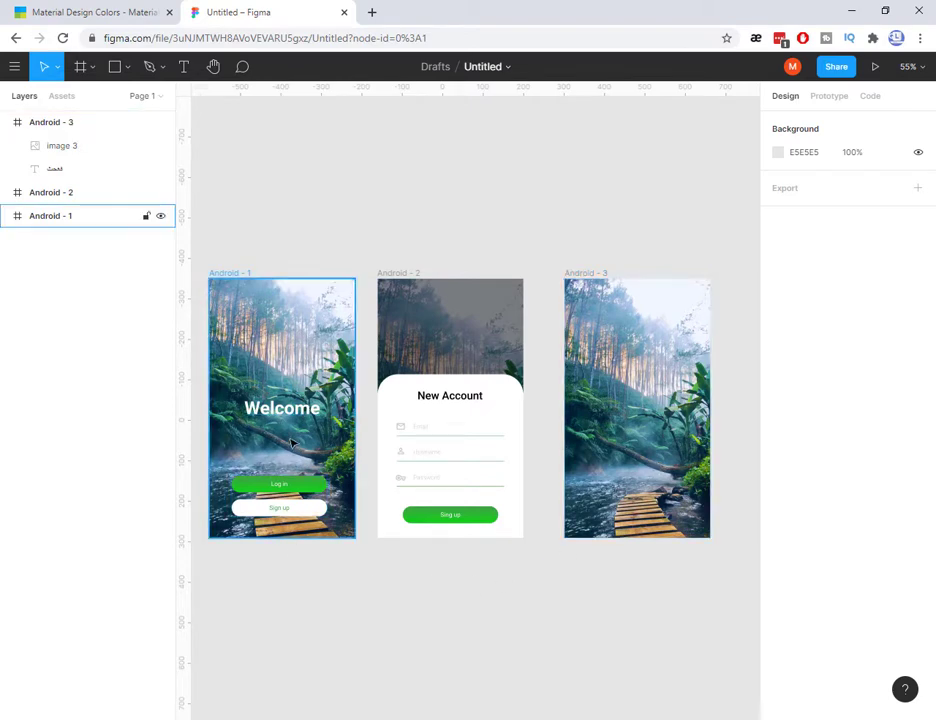
key("Escape")
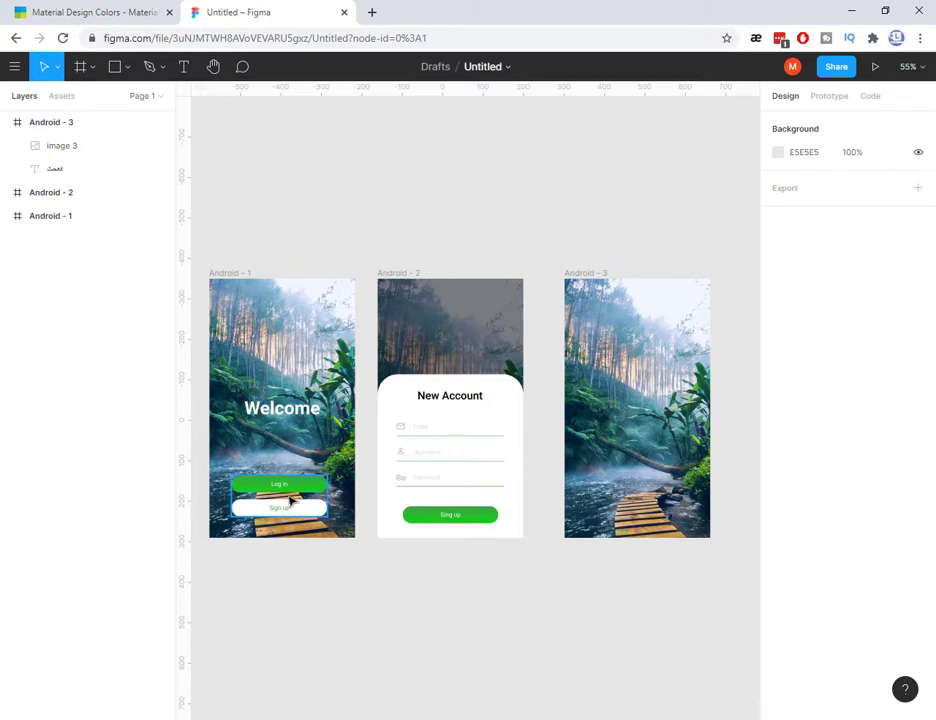
- Add the text "Welcome" over the forest image near the middle of the Android - 3 frame
left_click(641, 433)
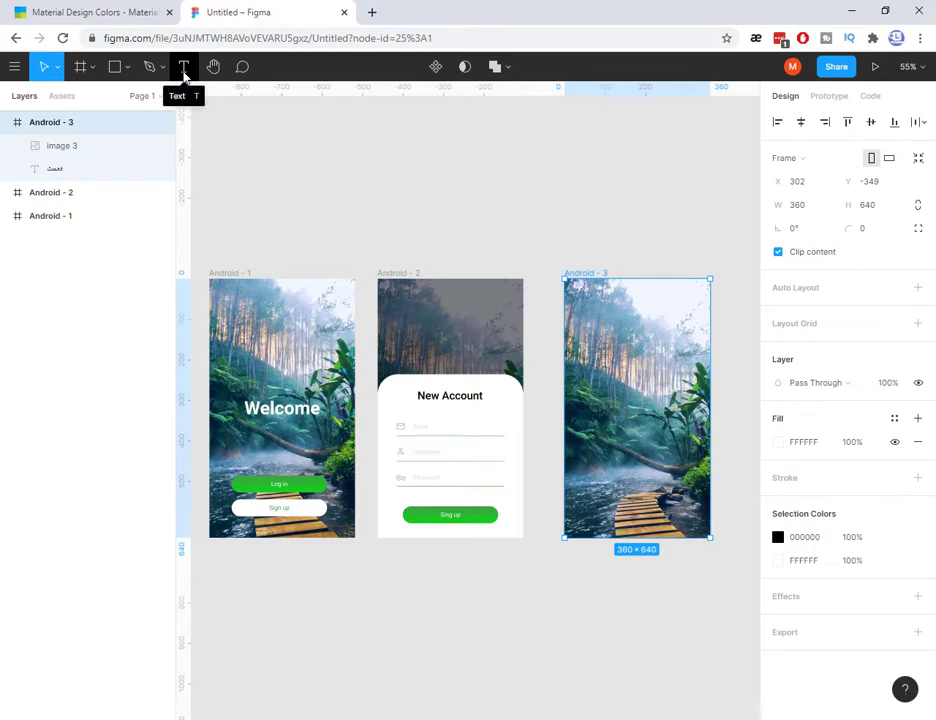
left_click(634, 432)
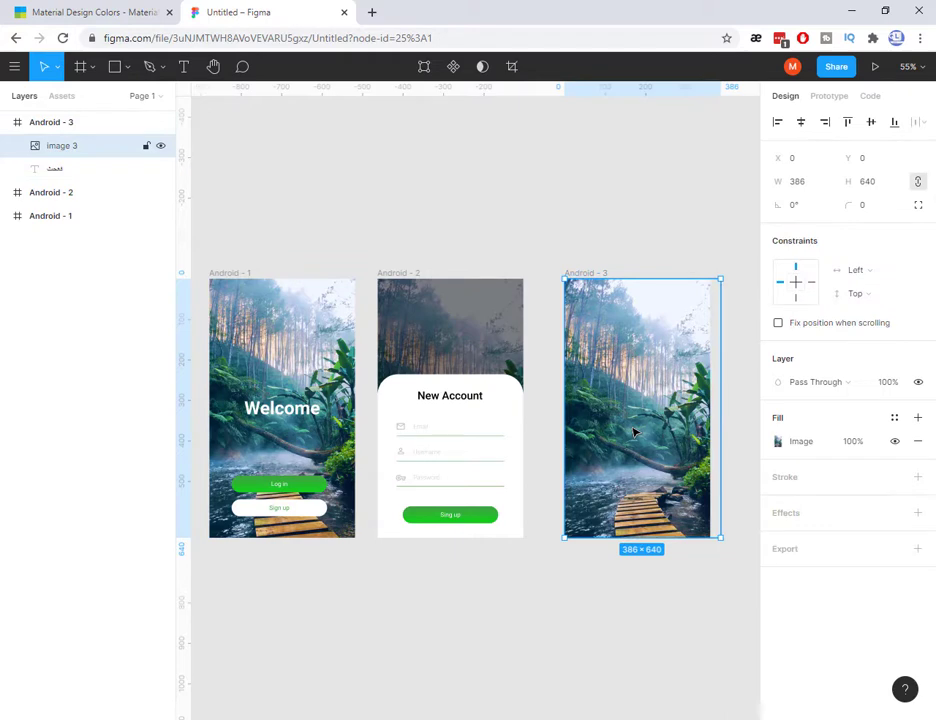
key("t")
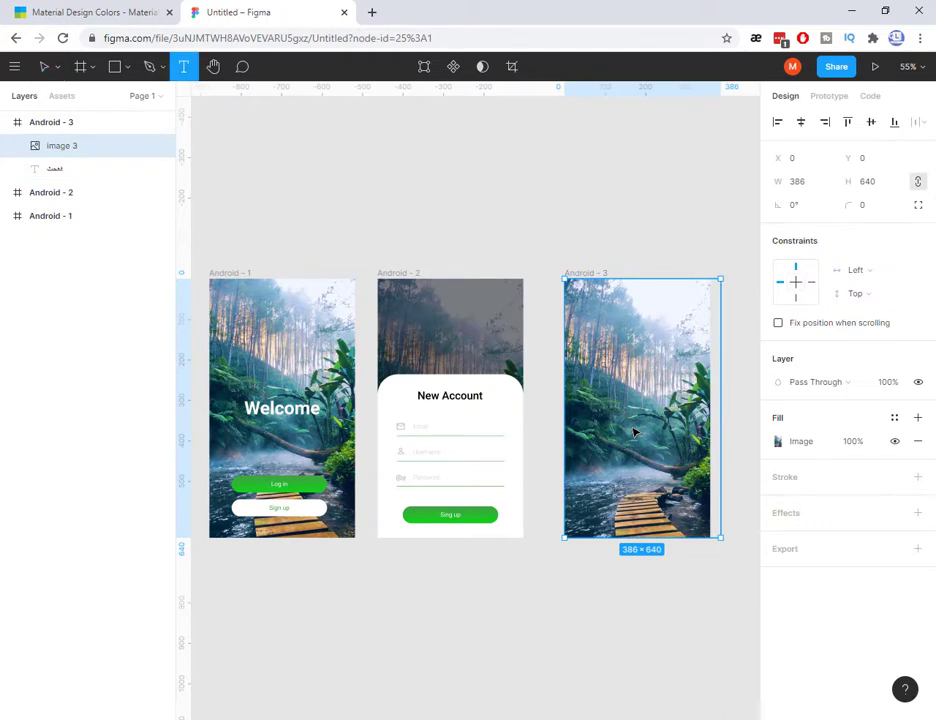
left_click(634, 432)
type("We")
key("Escape")
type("lcome")
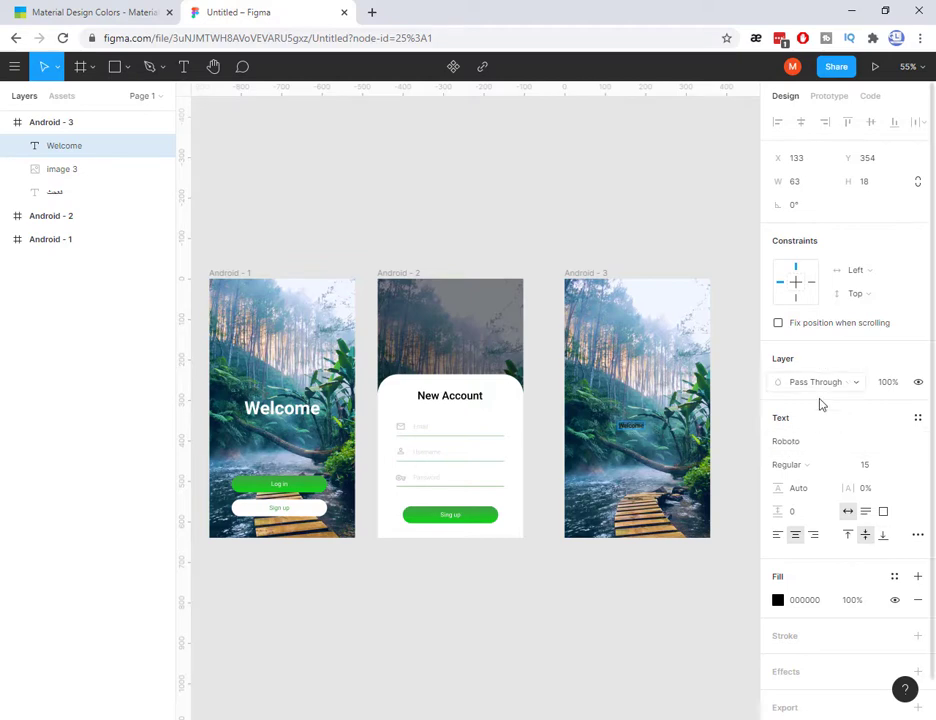
- Set the font size of the Welcome text in the Android - 3 frame to 44
left_click(850, 514)
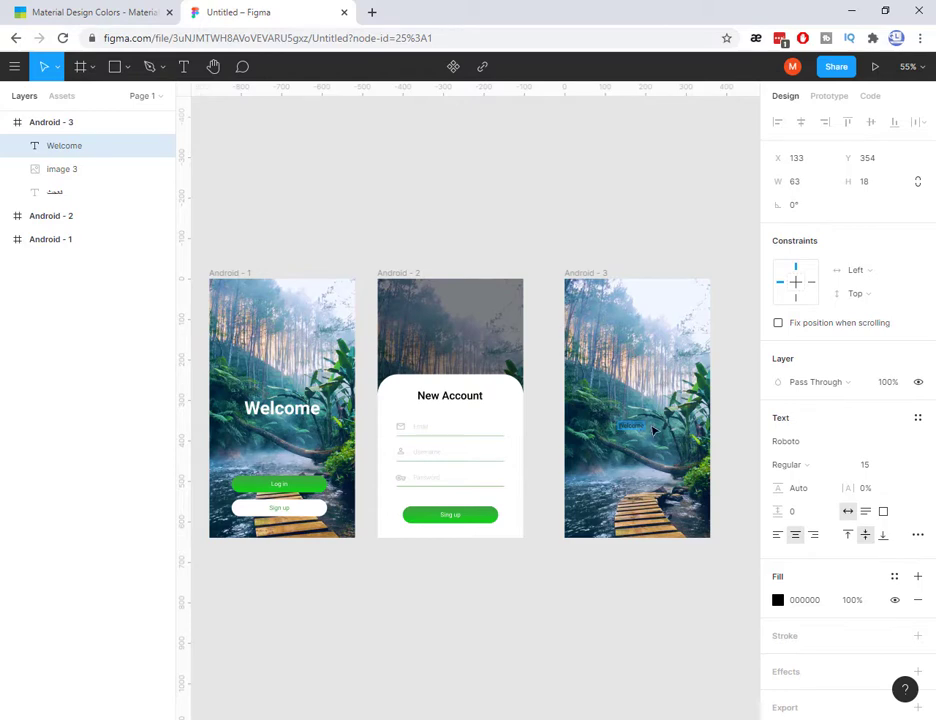
left_click(872, 465)
key("Up")
key("Up")
key("Up")
key("Up")
key("Up")
key("Up")
key("Up")
key("Up")
key("Up")
key("Up")
key("Up")
key("Up")
key("Up")
key("Up")
key("Up")
key("Up")
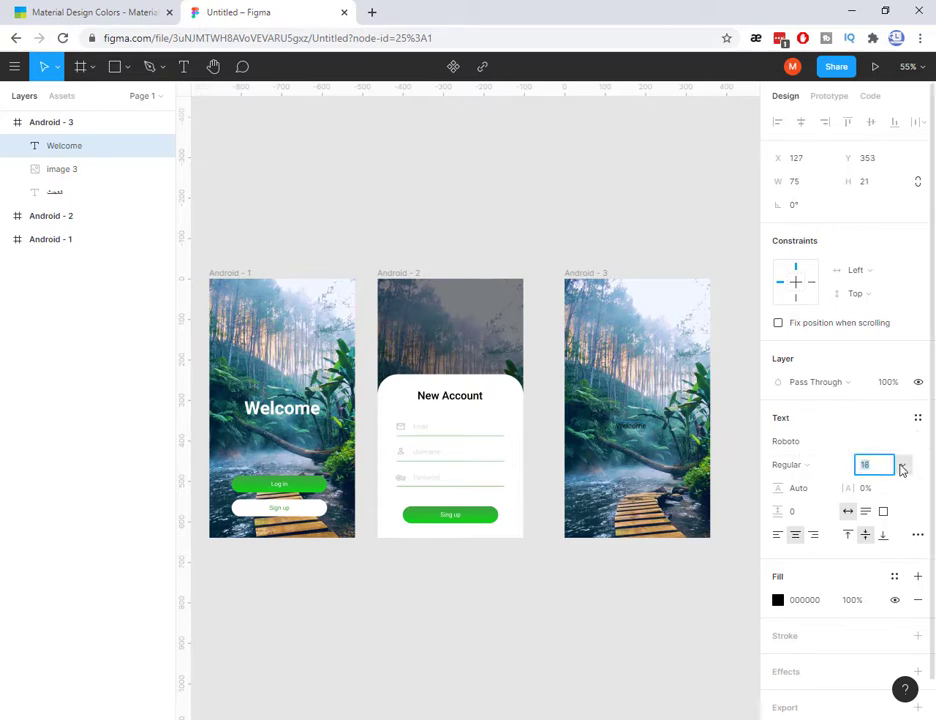
key("Up")
key("Up")
key("Up")
key("Up")
key("Up")
key("Up")
key("Up")
key("Up")
key("Up")
key("Up")
key("Up")
key("Up")
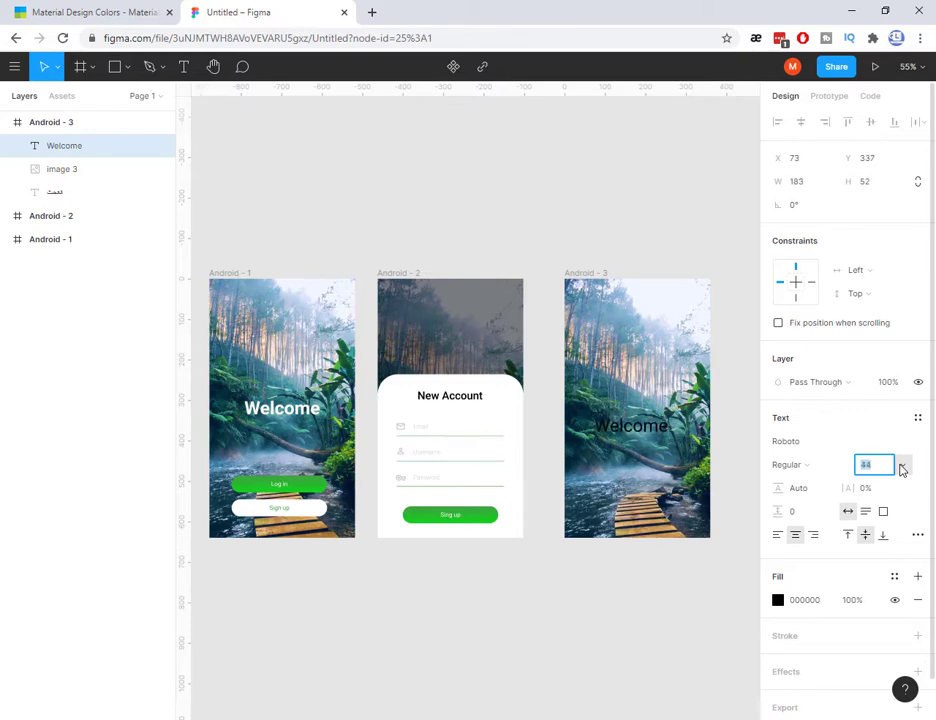
- Set the font weight of the Welcome text to Medium after trying Bold
left_click(815, 466)
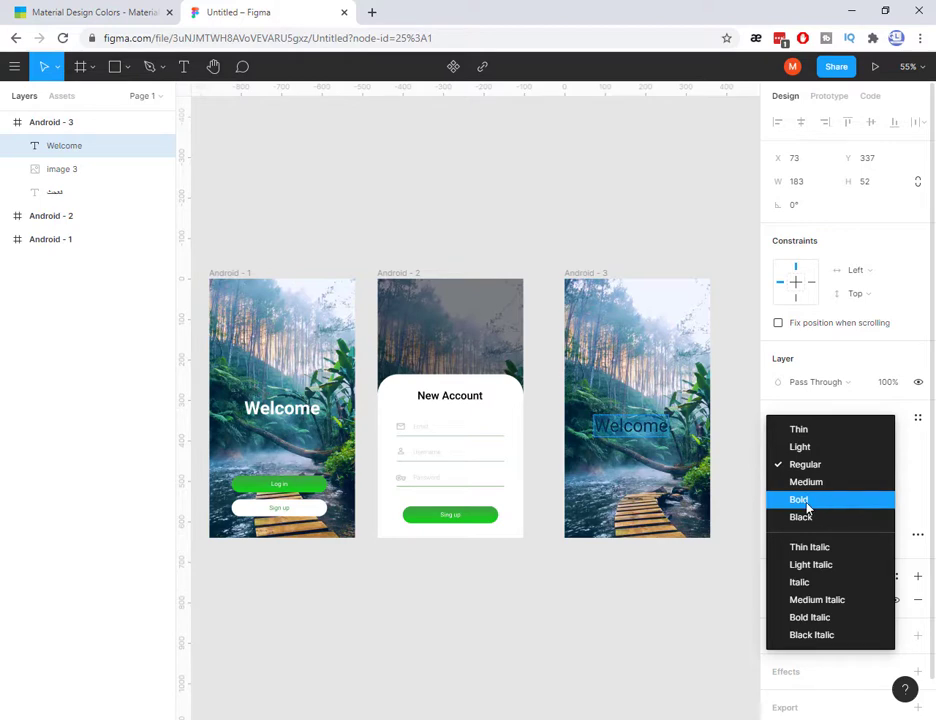
left_click(807, 506)
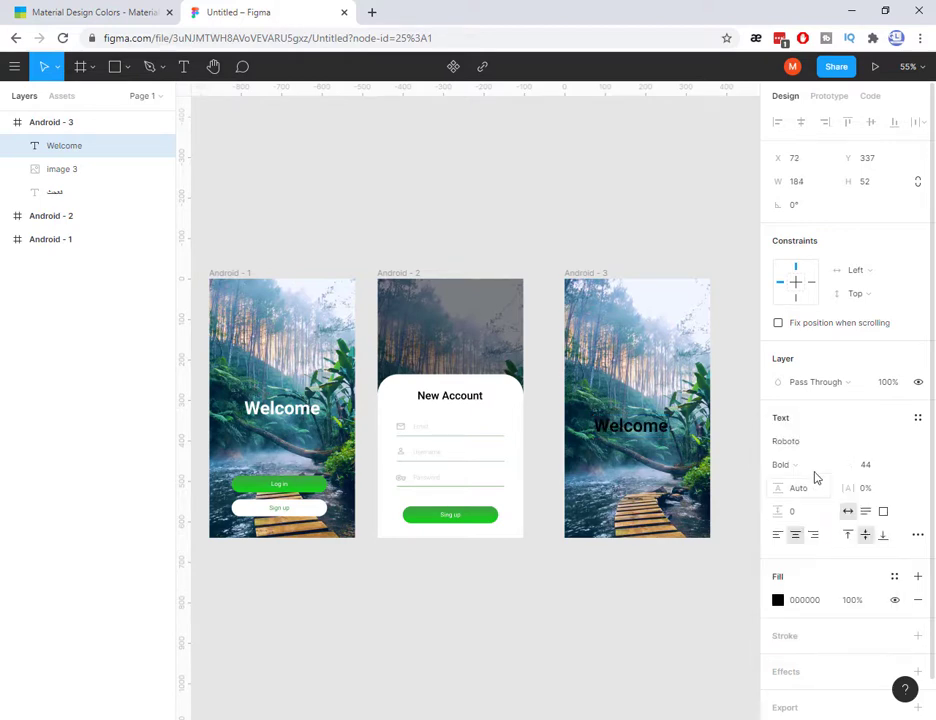
left_click(815, 476)
left_click(806, 446)
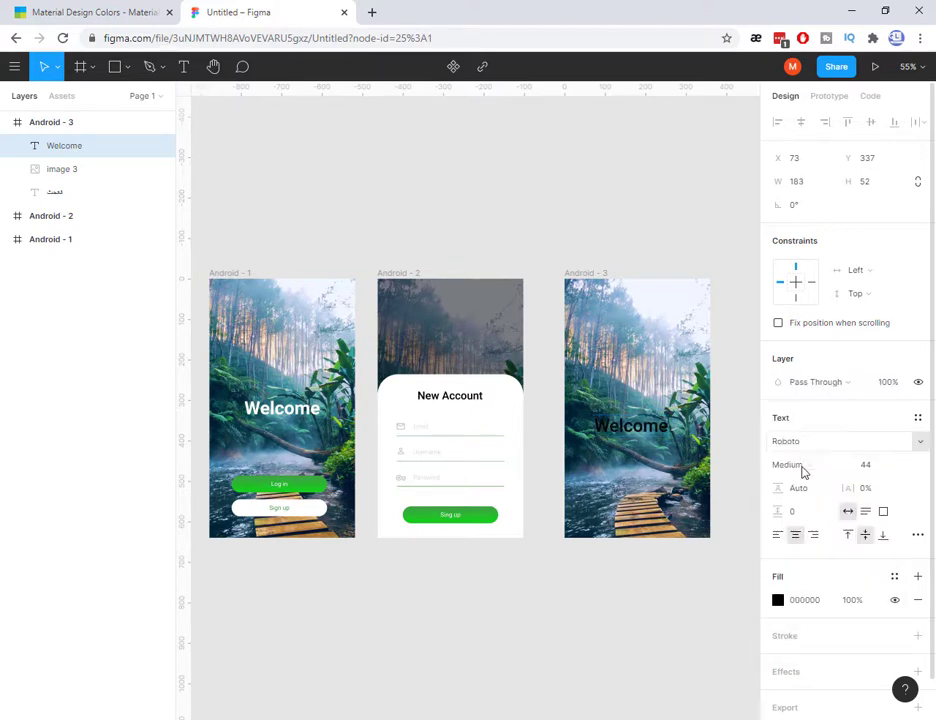
- Set the Welcome text's fill color to FFFFFF and move the text to about X 88, Y 320 in the frame
left_click(779, 601)
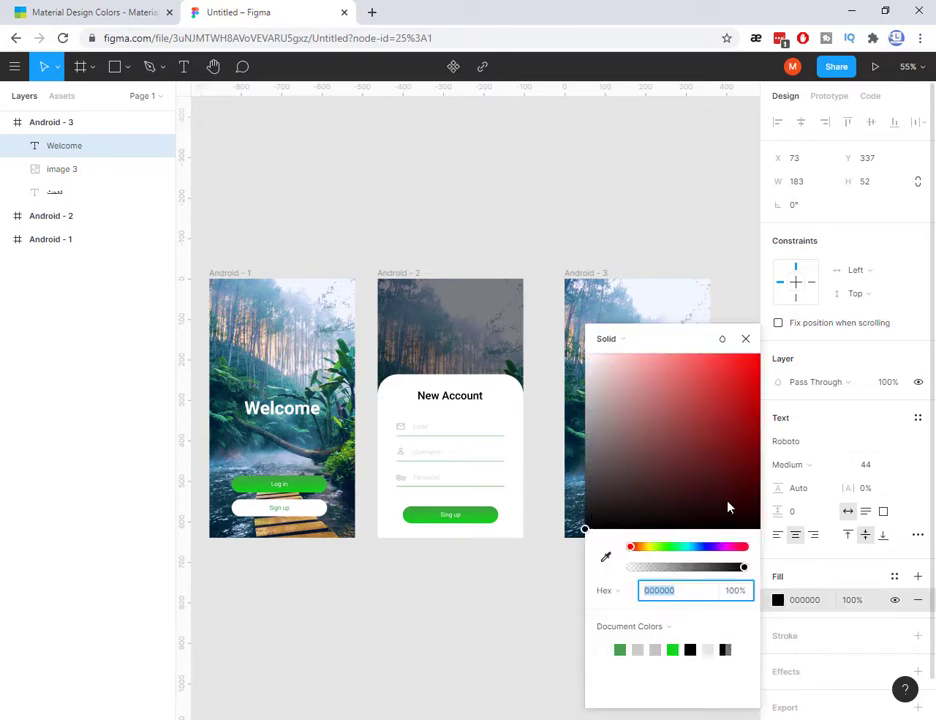
type("FFFFFF")
left_click_drag(623, 338, 397, 318)
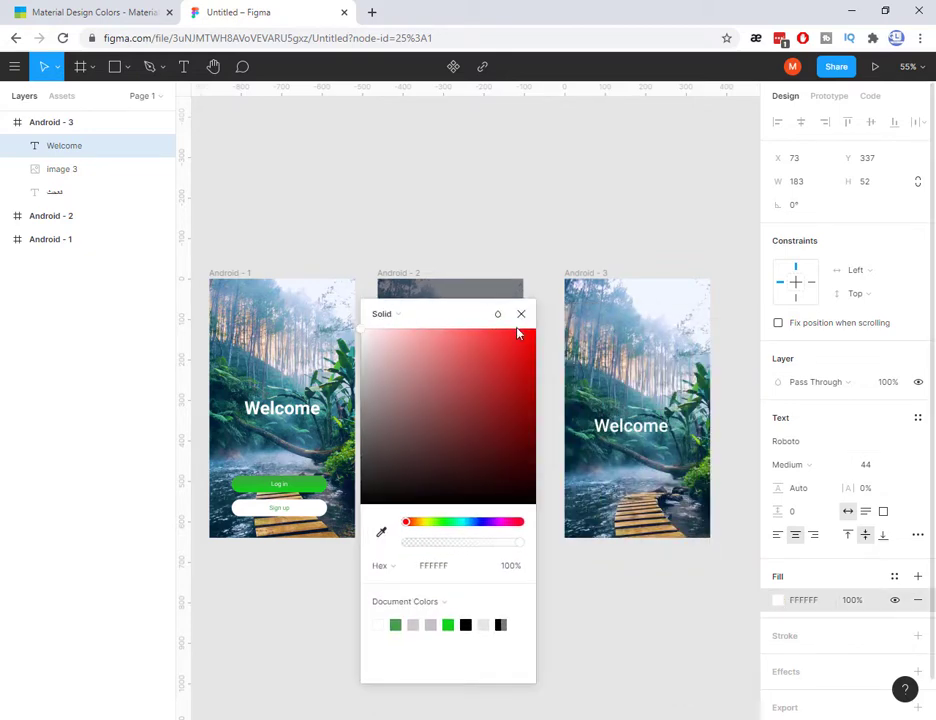
left_click(522, 318)
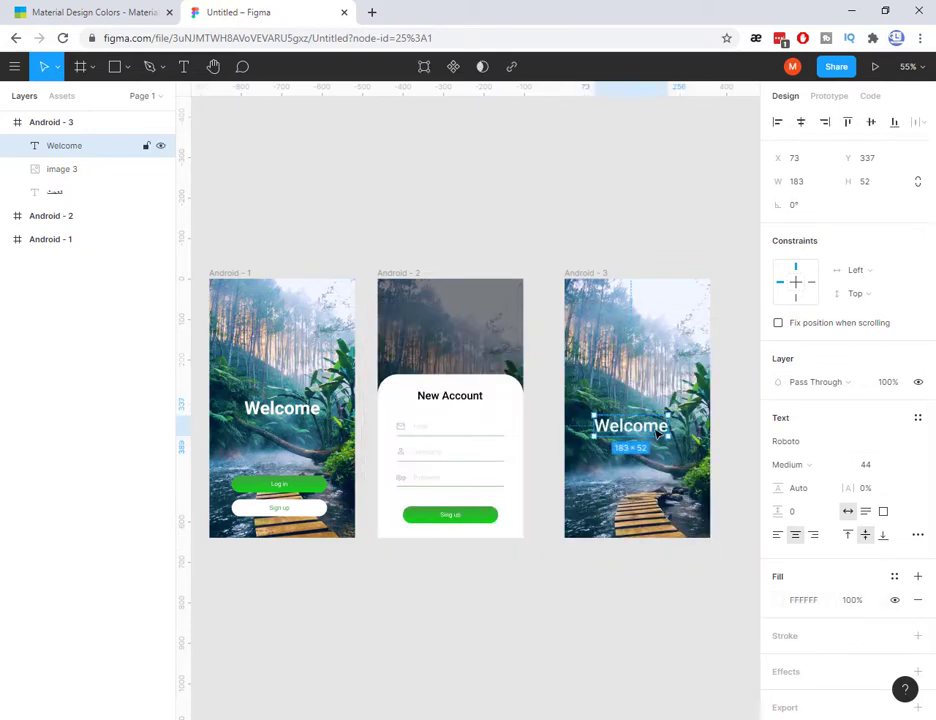
left_click_drag(655, 435, 666, 389)
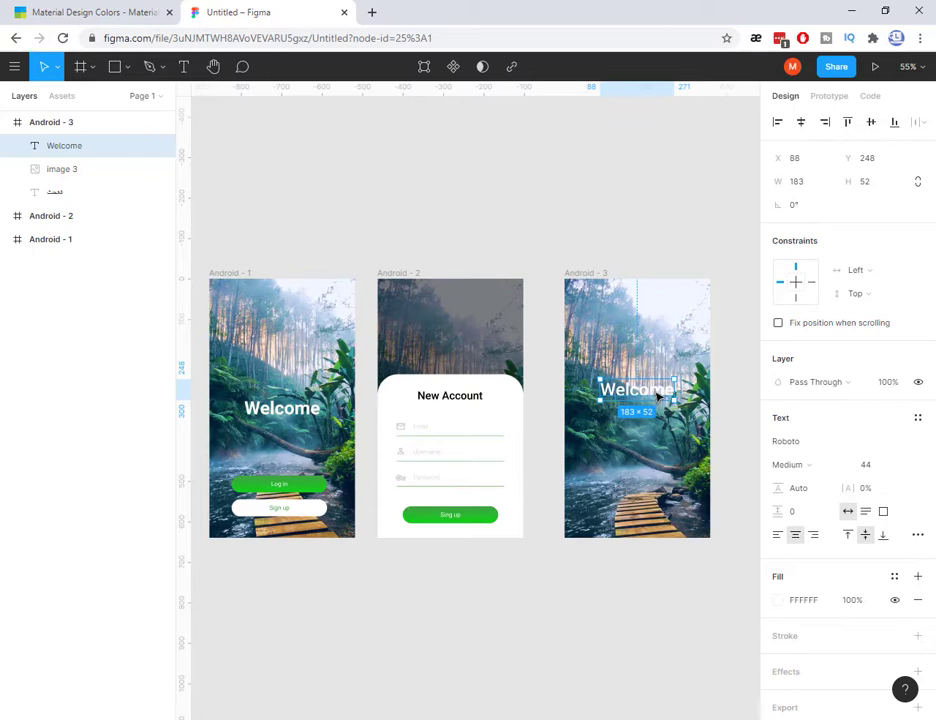
mouse_move(655, 400)
left_mouse_down()
mouse_move(657, 426)
mouse_move(670, 425)
mouse_move(658, 422)
left_mouse_up()
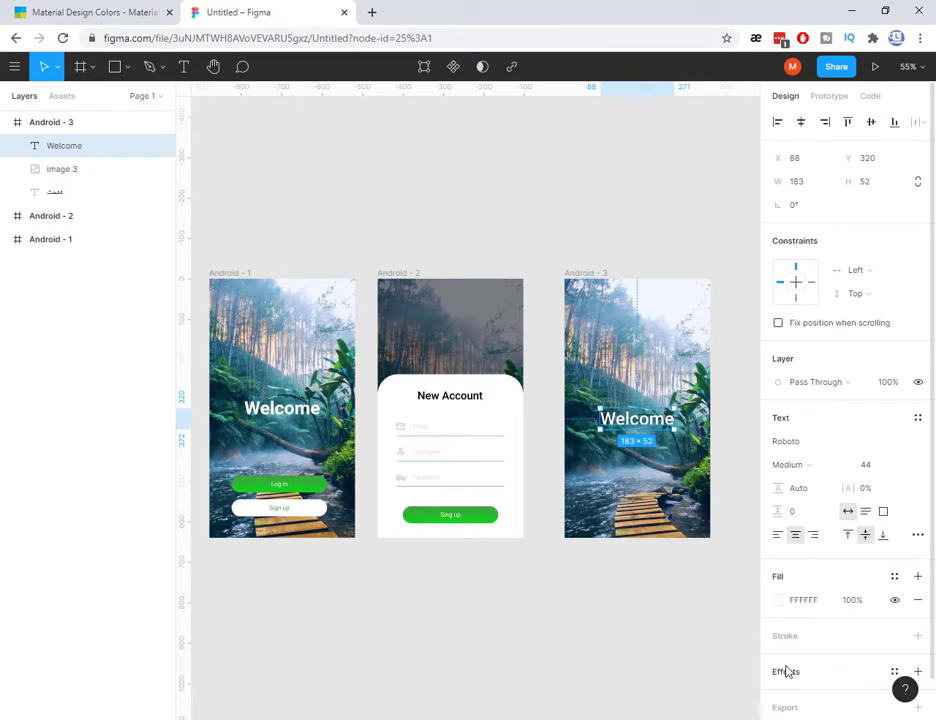
- Add a Drop Shadow effect to the Welcome text
scroll(786, 673, "down", 1)
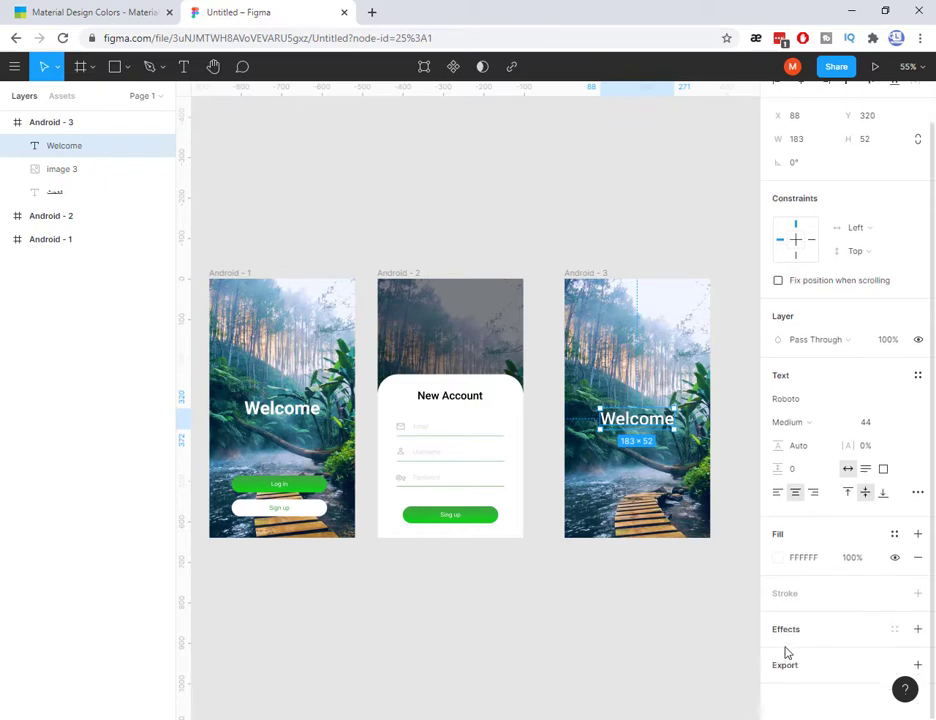
left_click(918, 633)
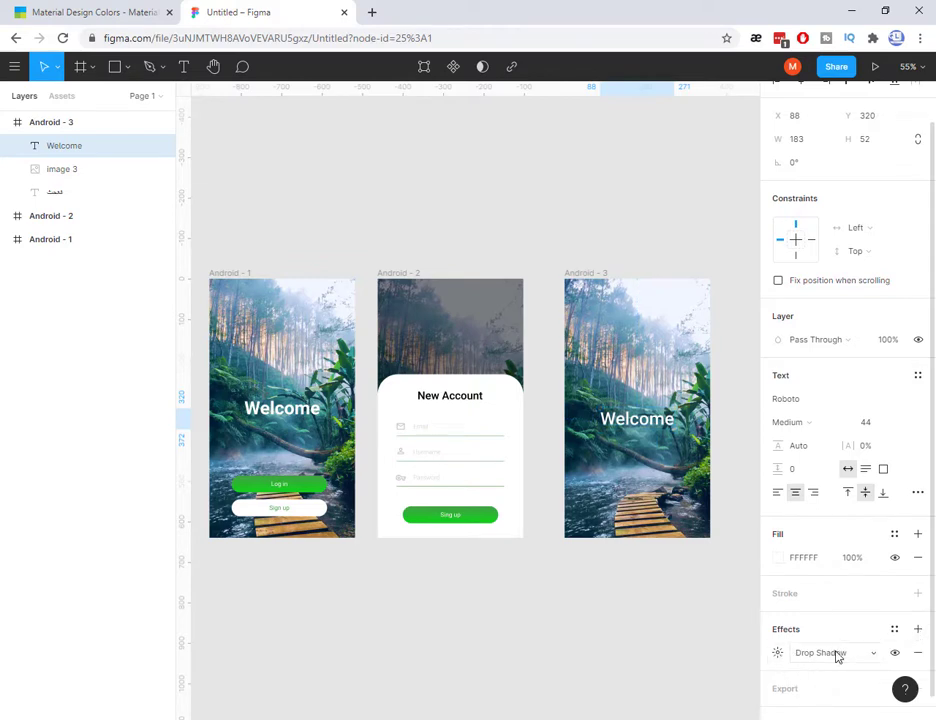
left_click(874, 652)
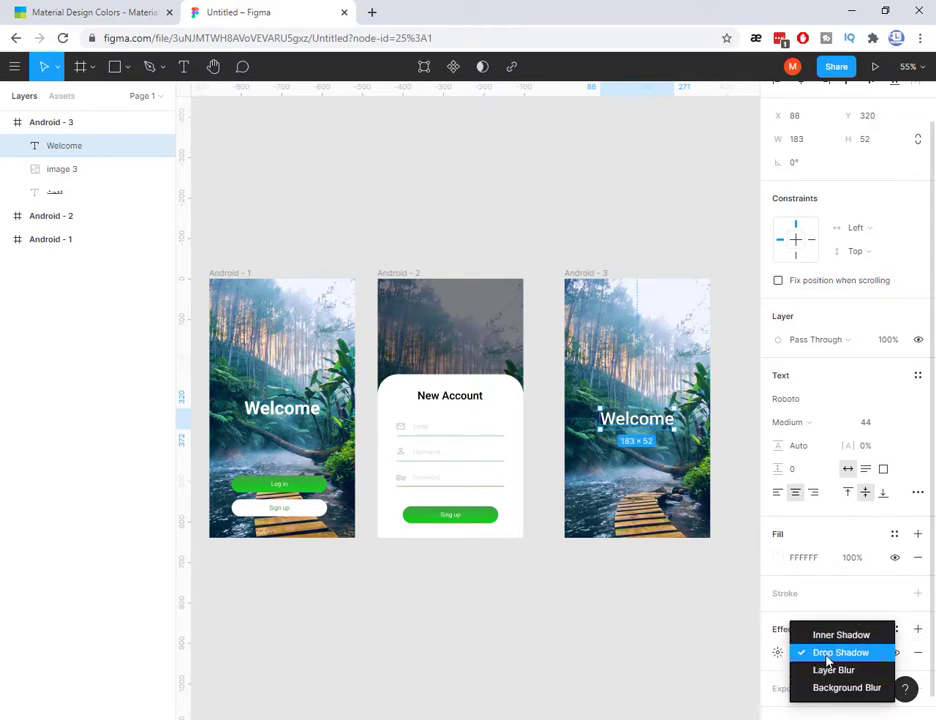
left_click(772, 664)
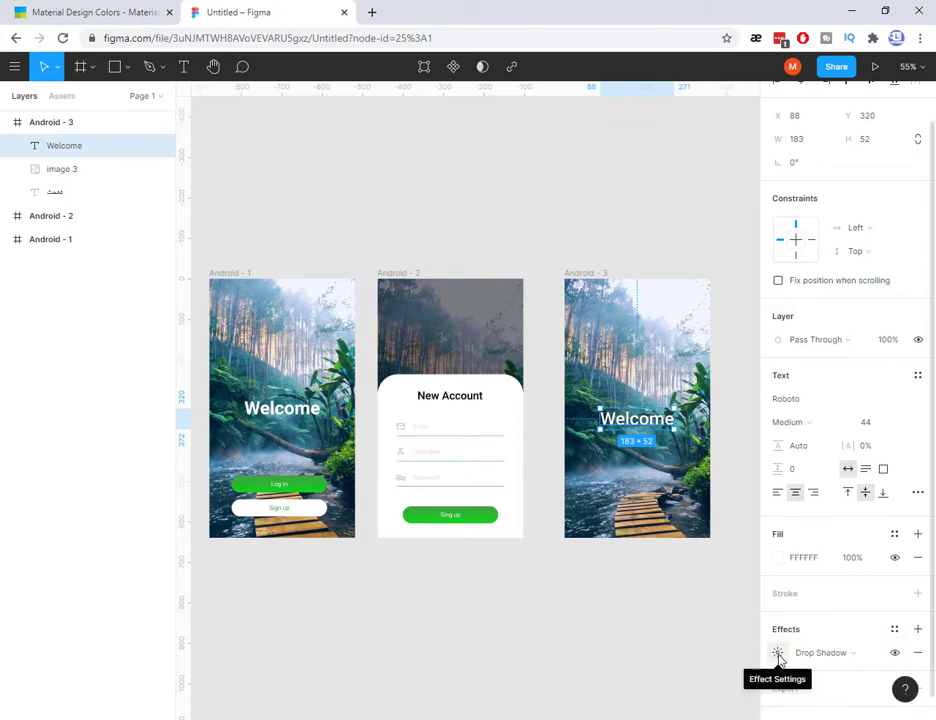
left_click(778, 654)
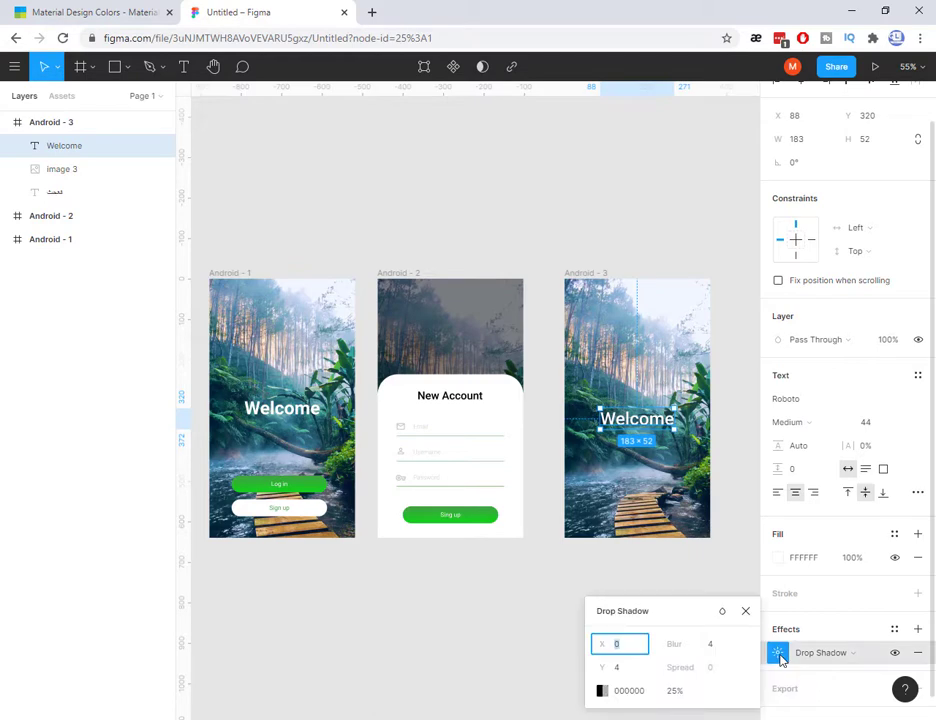
left_click(685, 693)
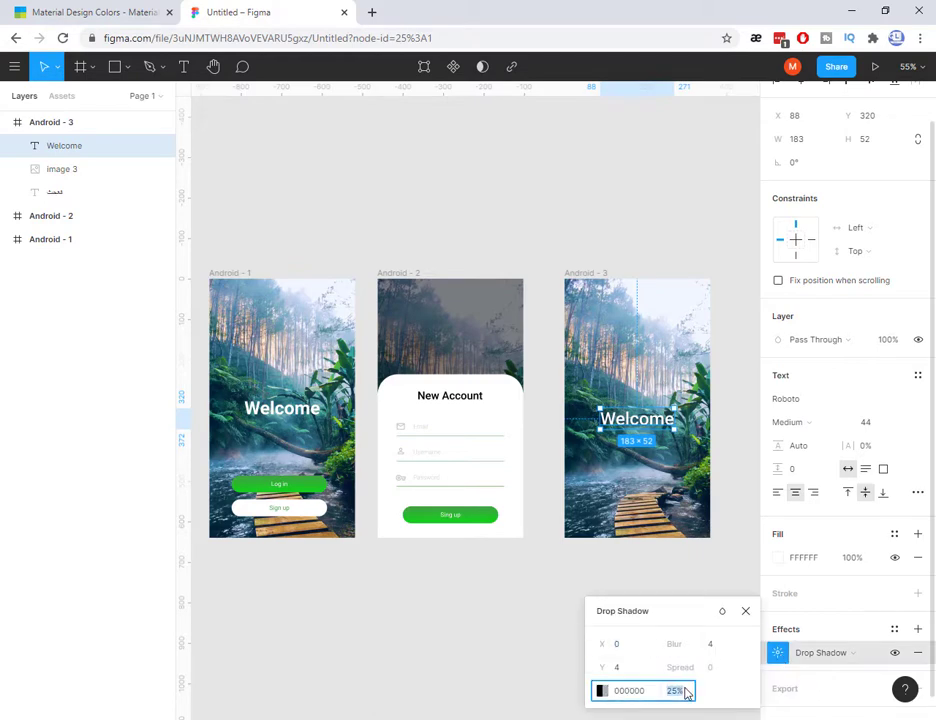
left_click(675, 556)
left_click(643, 424)
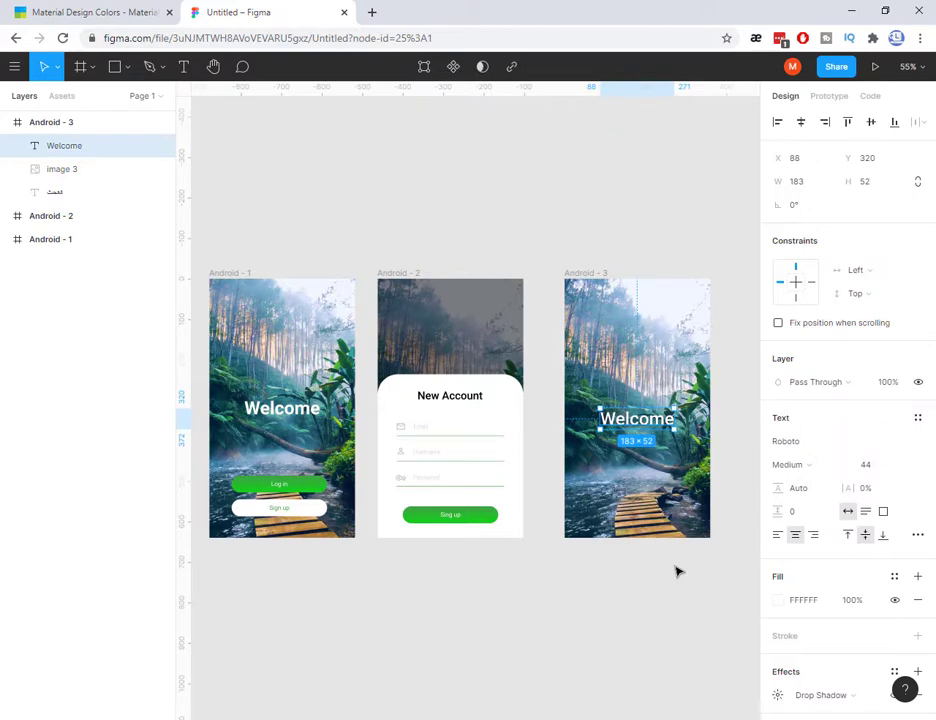
- Set the Welcome text's drop shadow opacity to 37% and its blur to 5
key("shift+2")
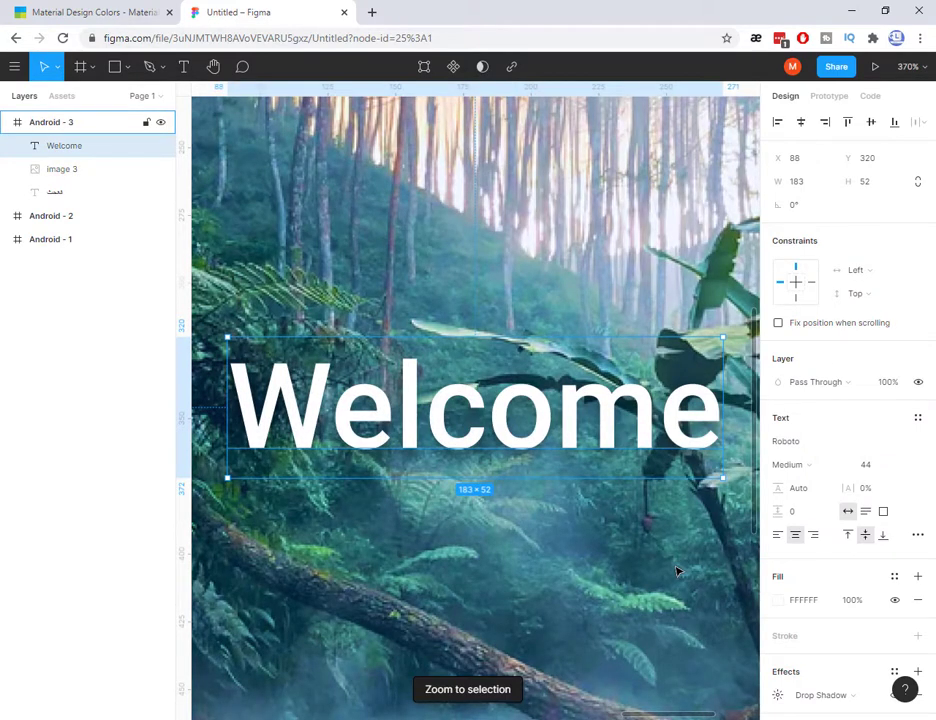
left_click(778, 695)
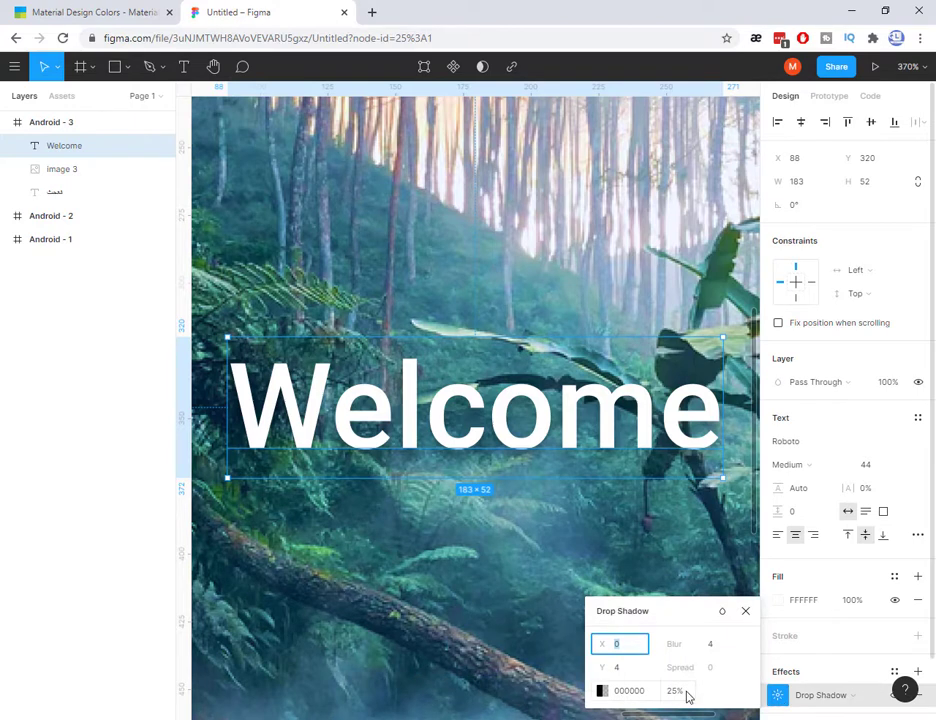
left_click(687, 697)
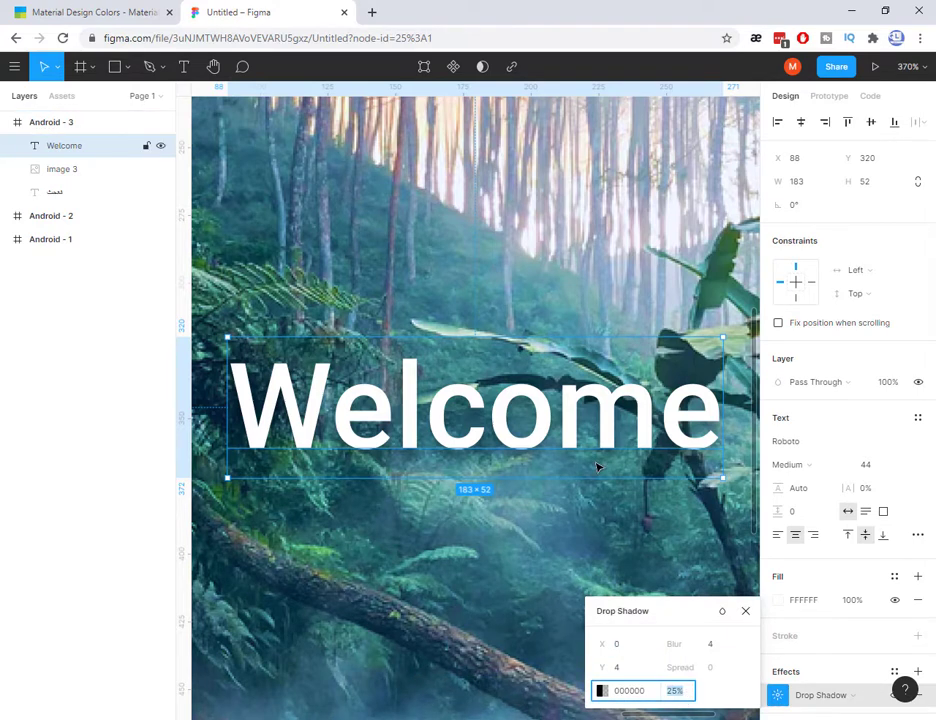
key("Up")
key("Up")
key("Up")
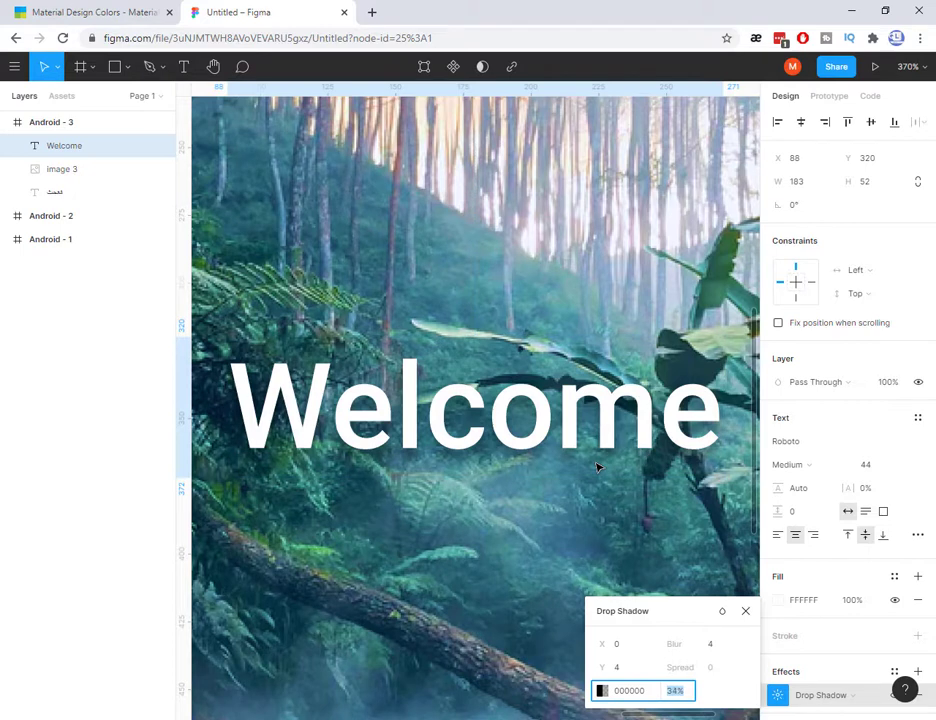
left_click(713, 648)
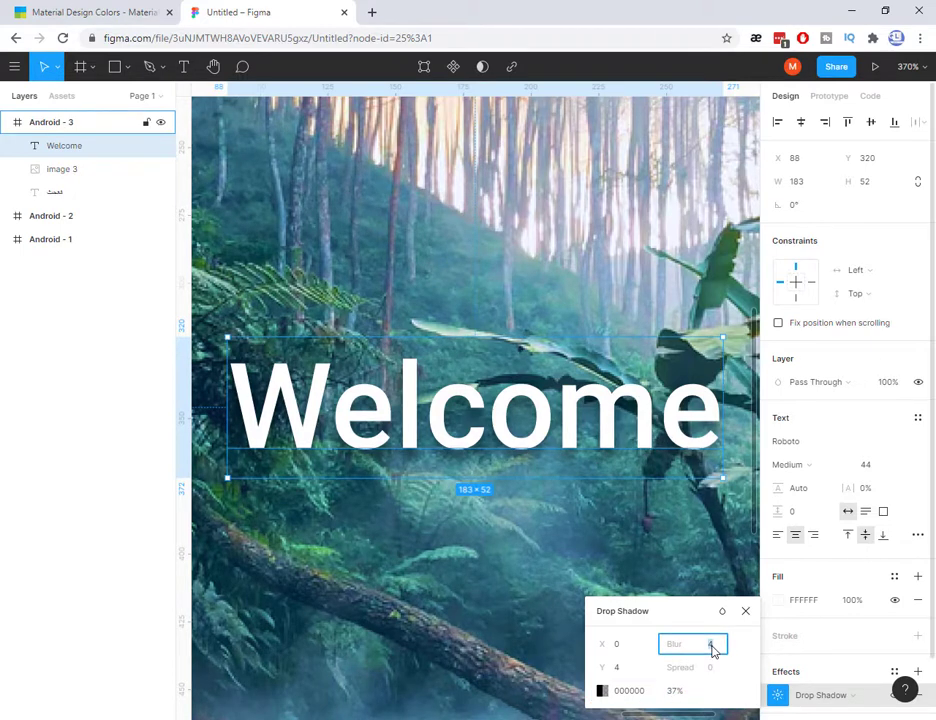
key("Up")
key("Up")
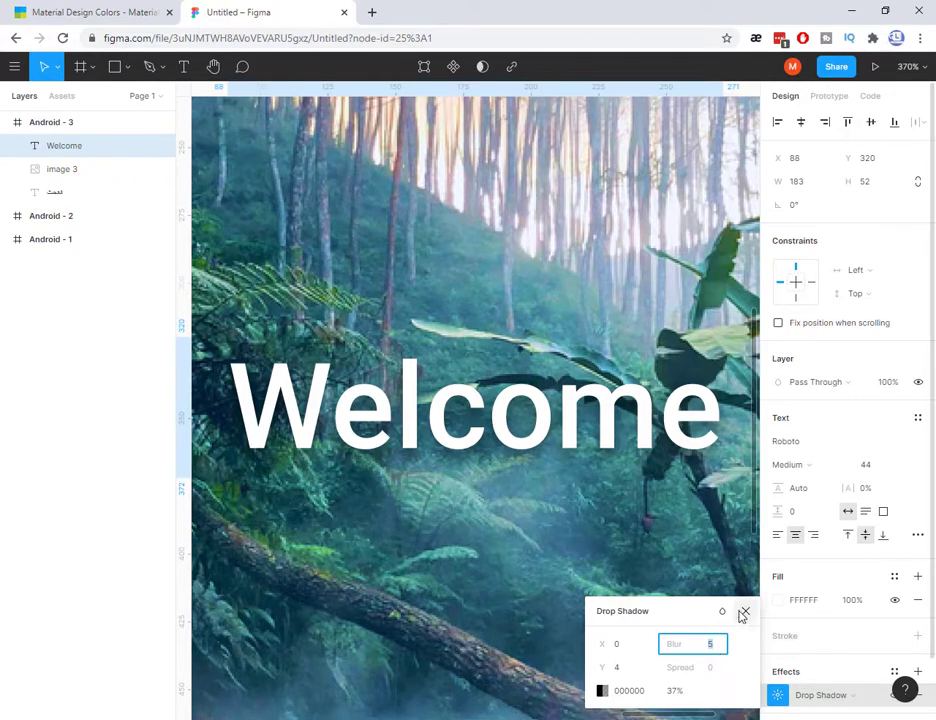
left_click(585, 540)
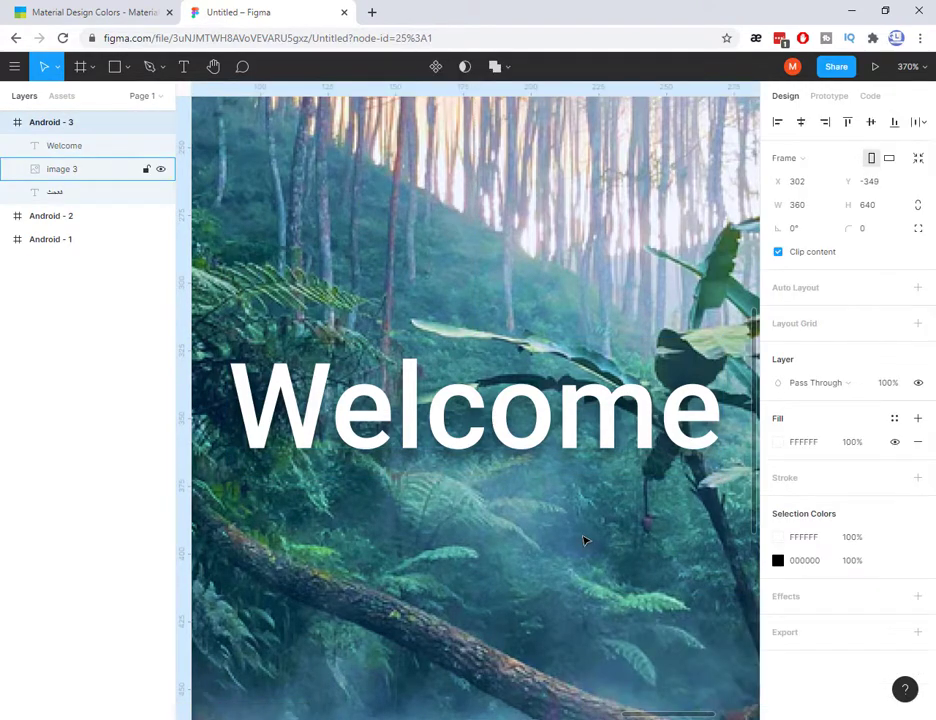
- Move the Welcome text down to about Y 352 and center it horizontally in the Android - 3 frame
key("shift+1")
left_click(615, 617)
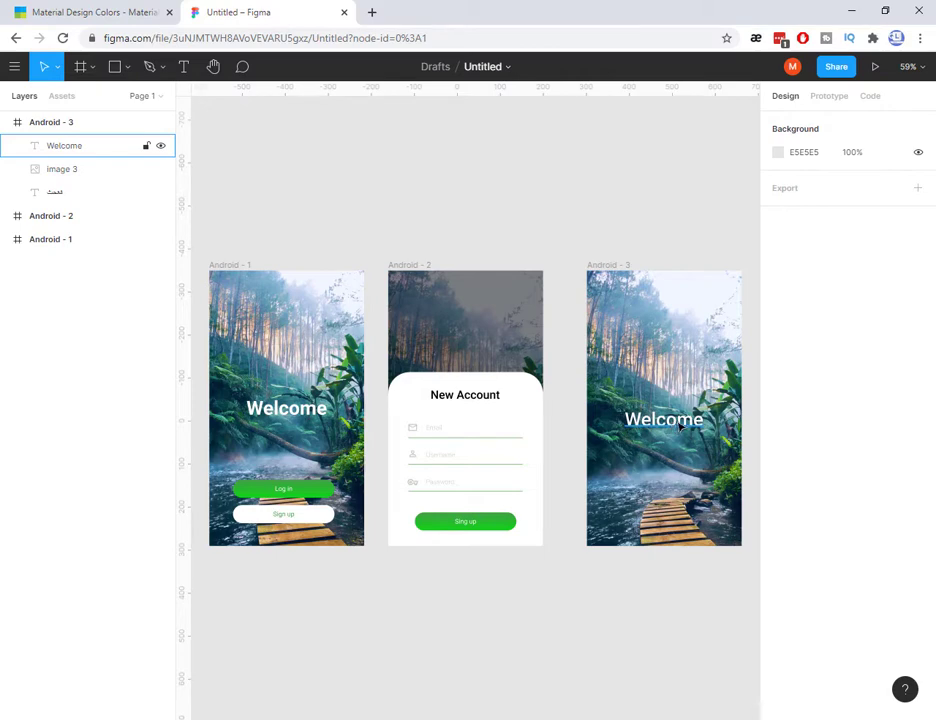
left_click_drag(683, 427, 662, 439)
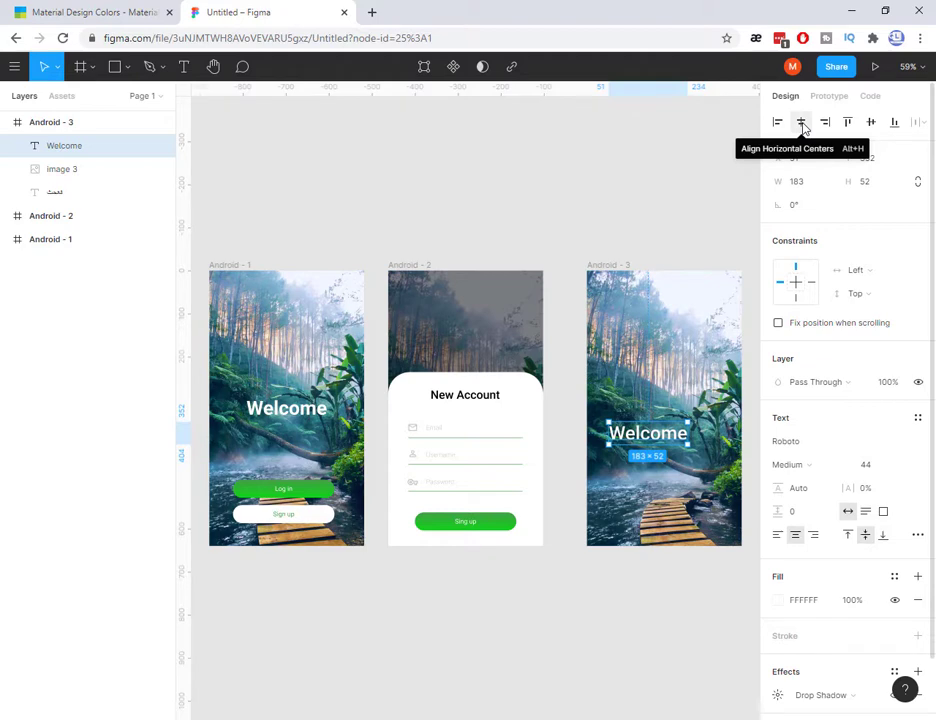
key("alt+h")
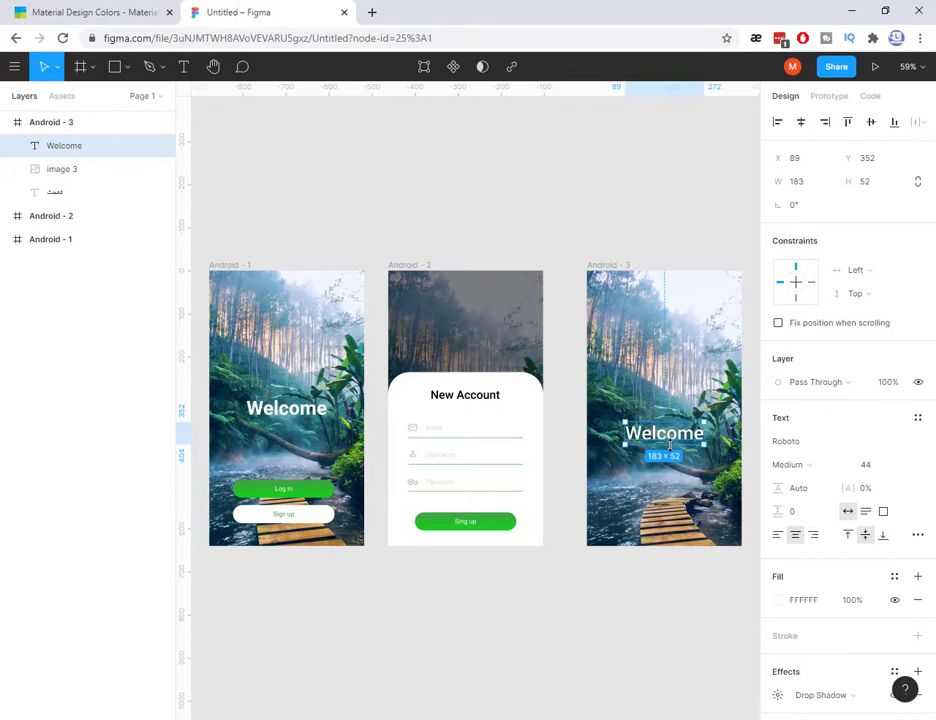
- Move the Welcome text up to about X 88, Y 320 in the Android - 3 frame
mouse_move(668, 444)
left_mouse_down()
mouse_move(626, 446)
mouse_move(652, 440)
left_mouse_up()
left_click(800, 122)
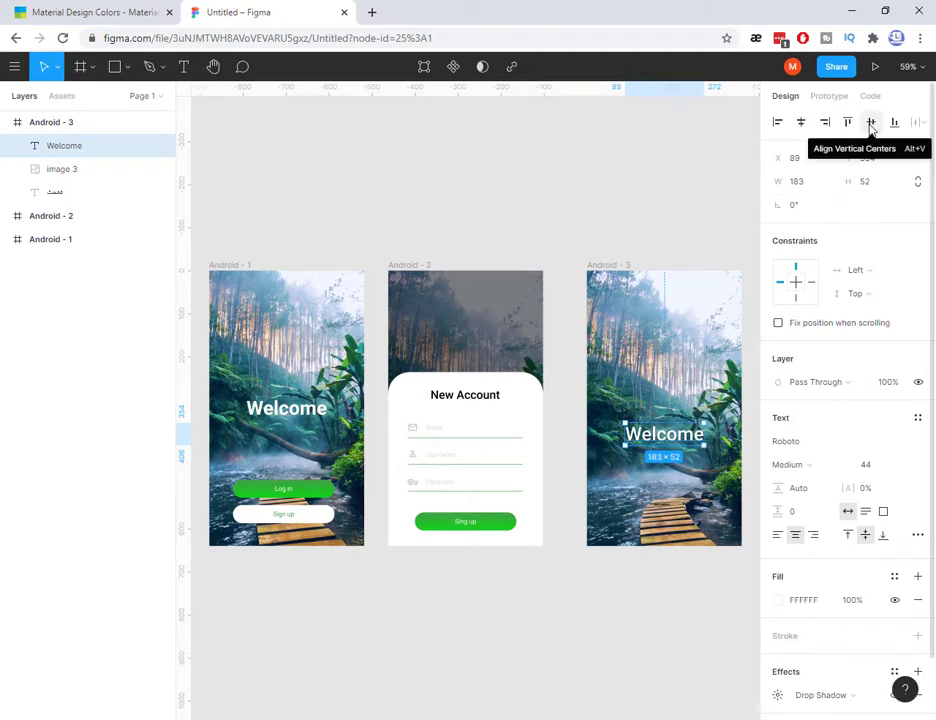
left_click_drag(690, 442, 689, 428)
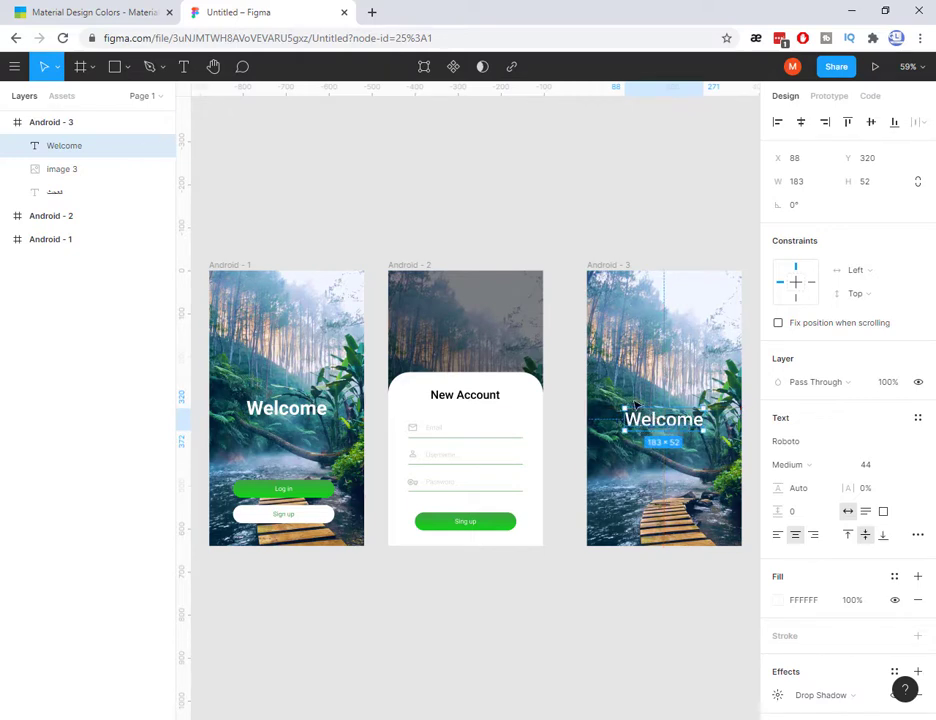
- Draw a rectangle about 285 × 44 at about X 44, Y 452, below the Welcome text in the Android - 3 frame
key("Escape")
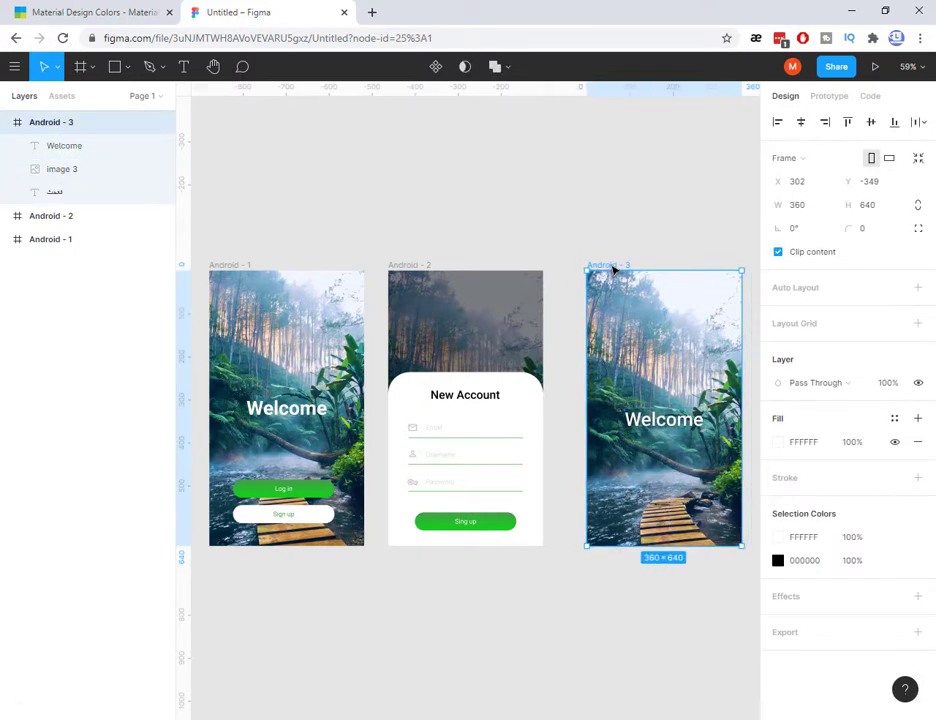
key("shift+2")
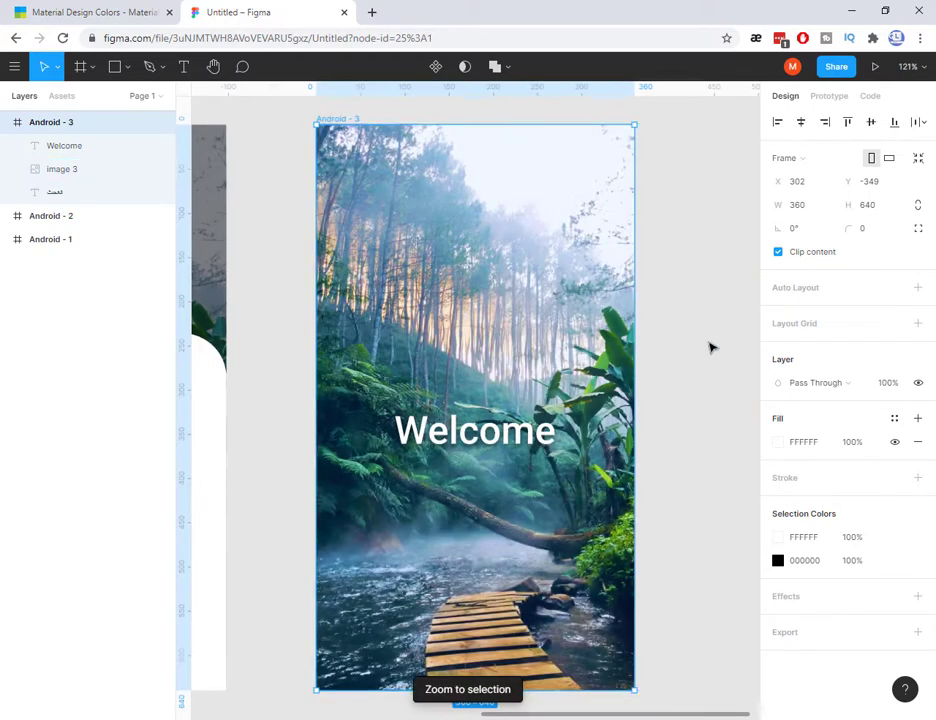
left_click(726, 351)
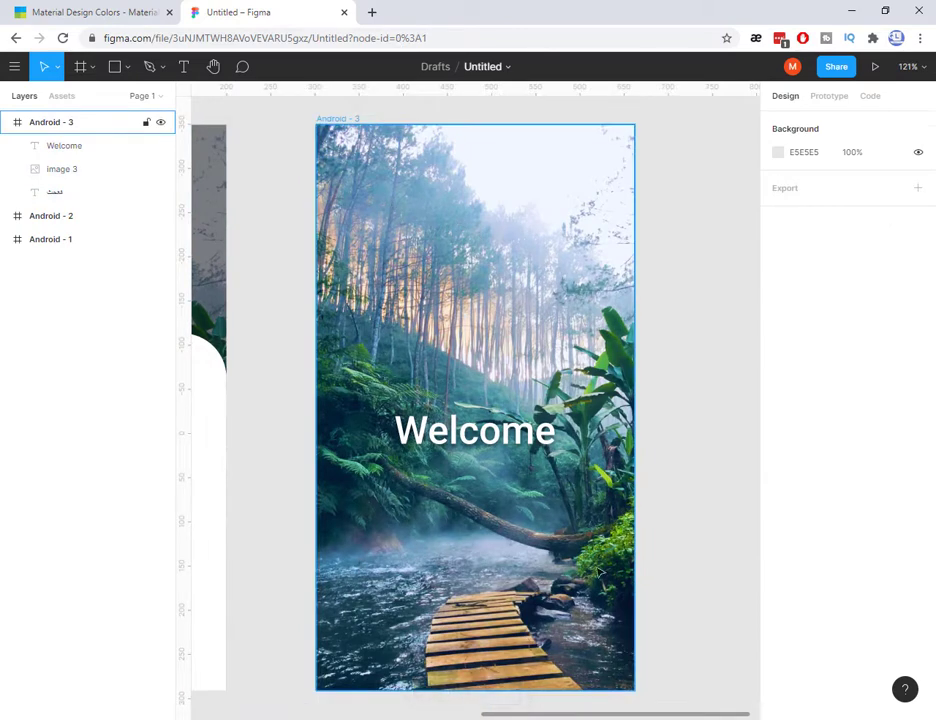
left_click(126, 68)
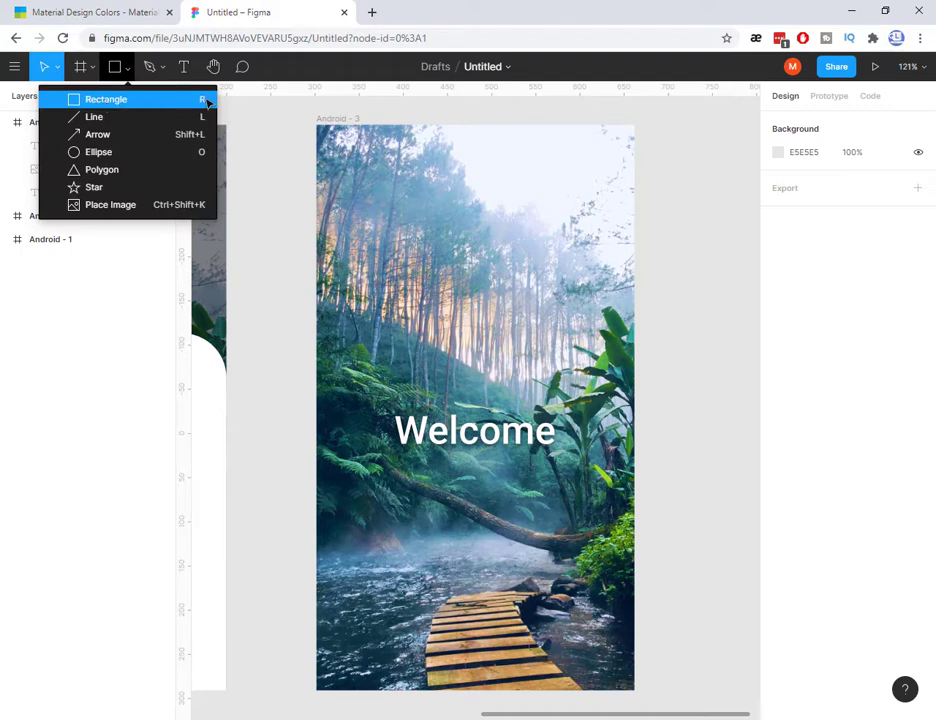
left_click(389, 549)
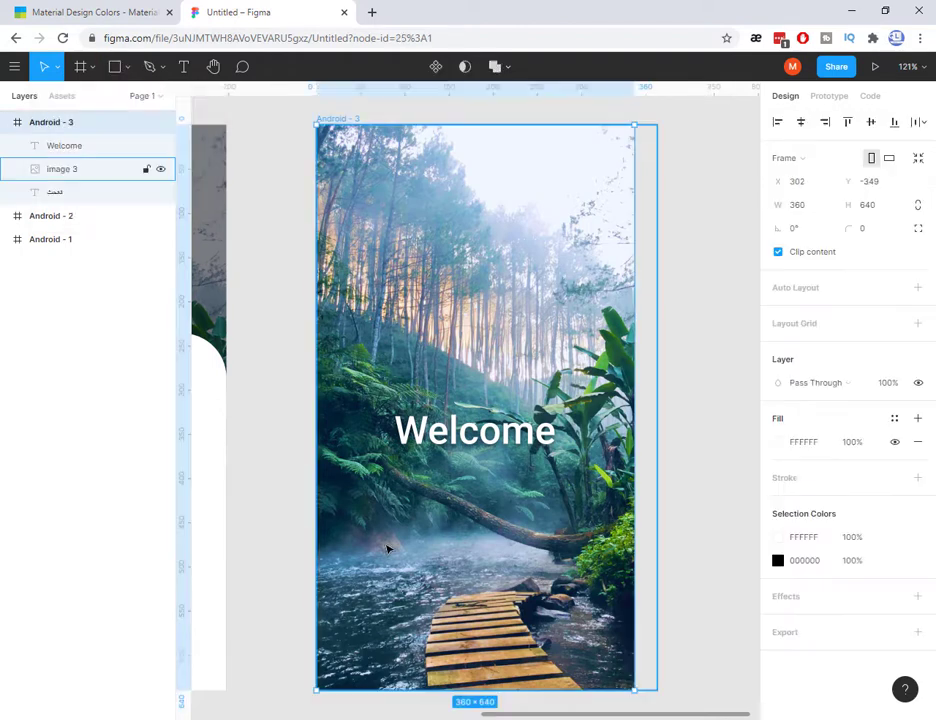
key("r")
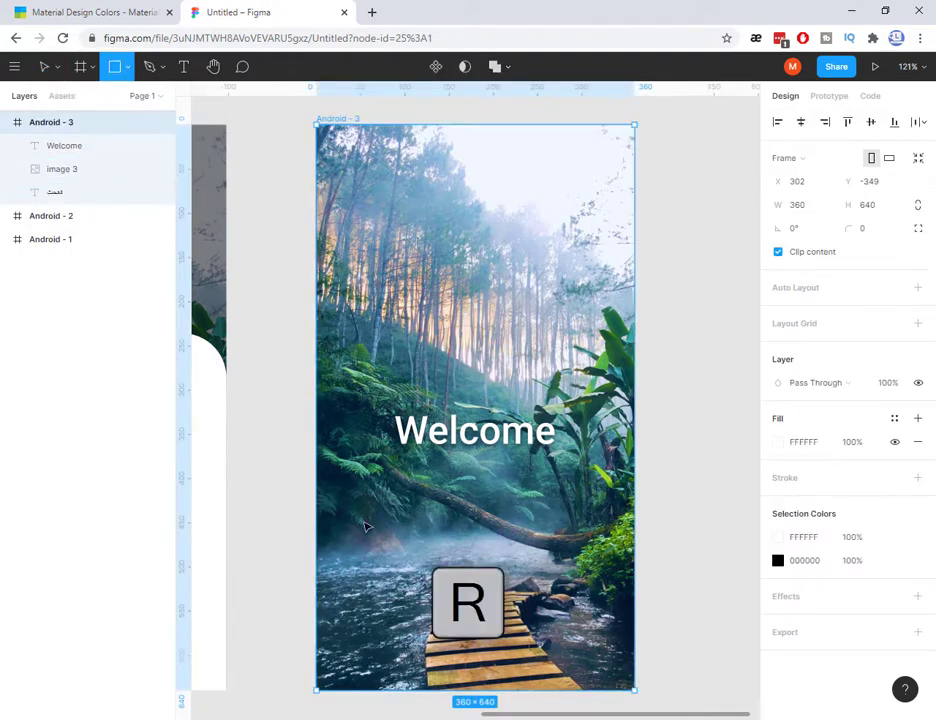
left_click_drag(356, 525, 610, 569)
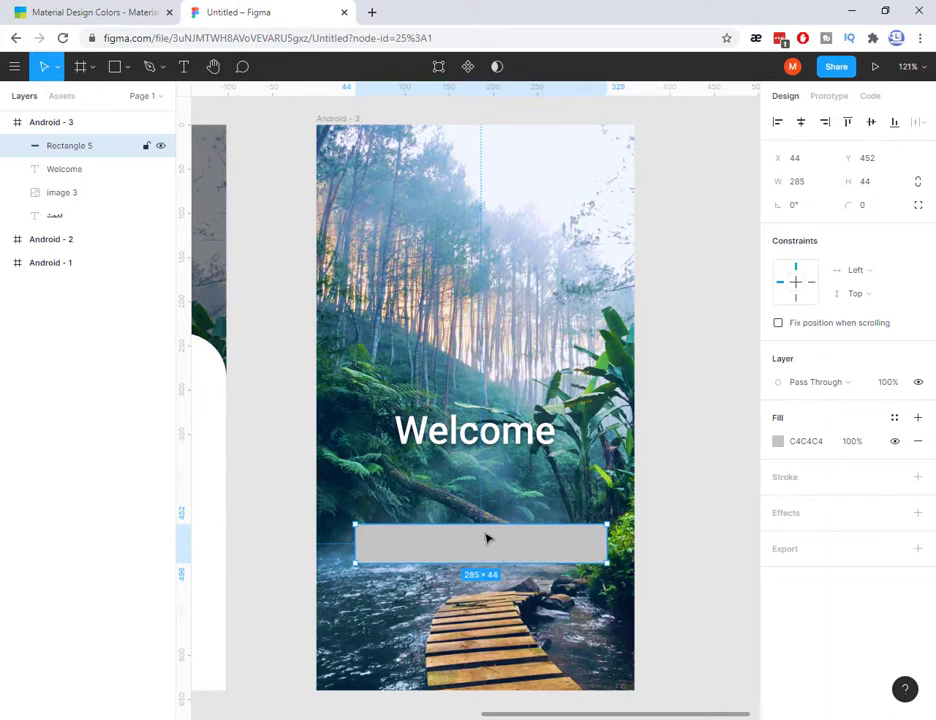
- Switch to the Material Design Colors page and copy the Green 500 shade, #4caf50
left_click(113, 10)
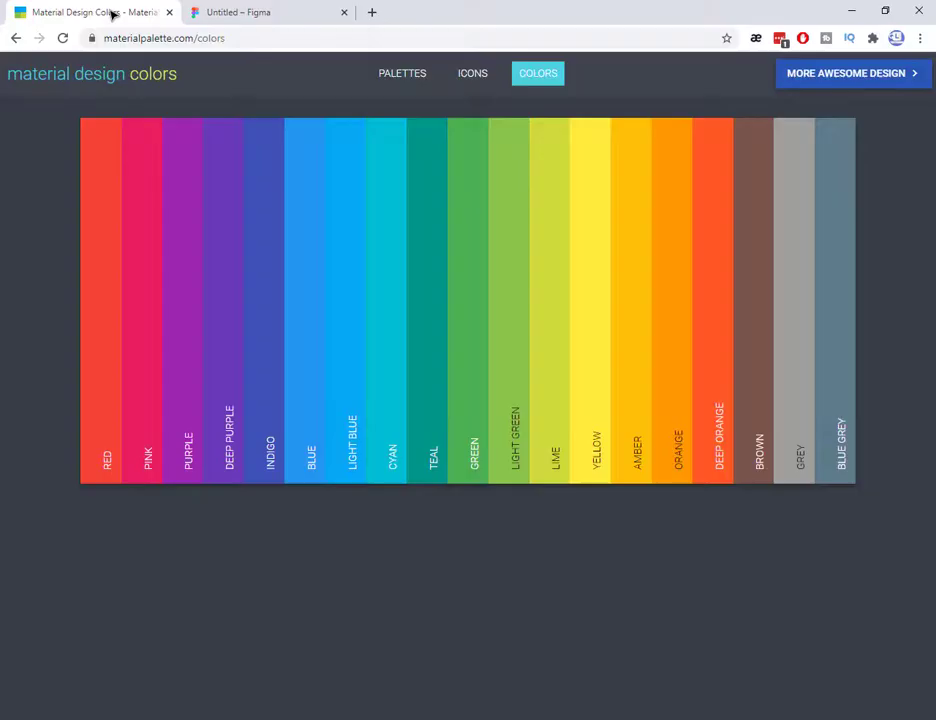
left_click(92, 47)
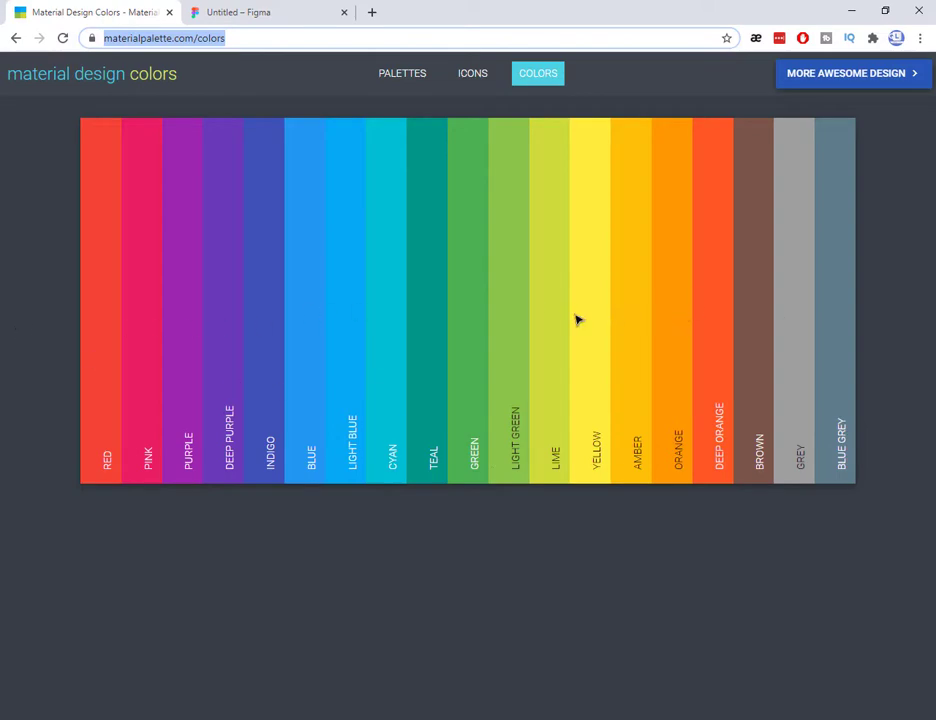
left_click(318, 10)
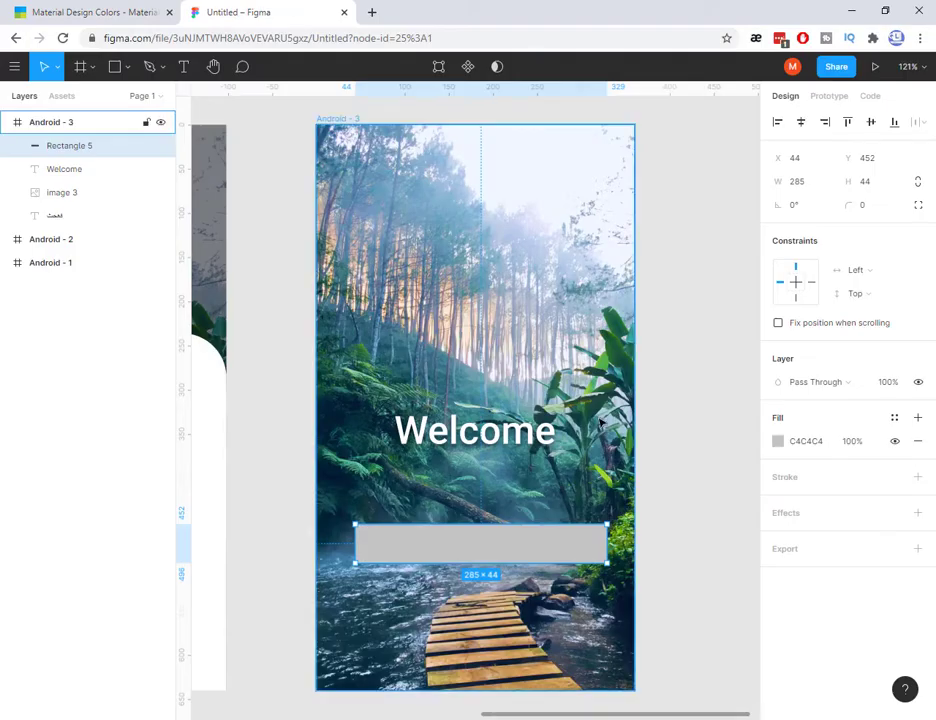
left_click(120, 14)
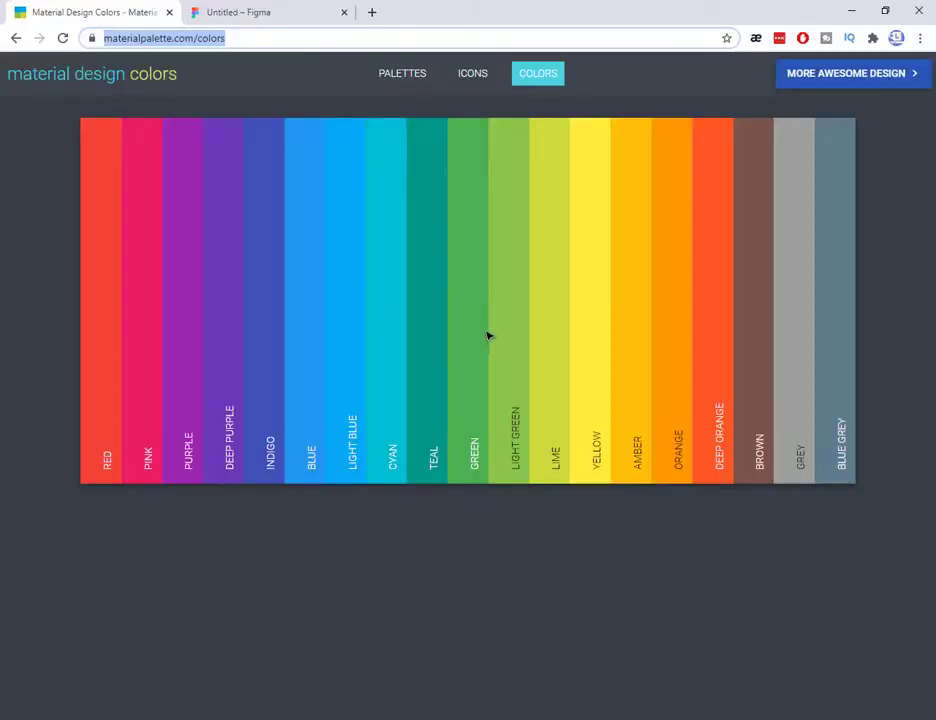
left_click(475, 421)
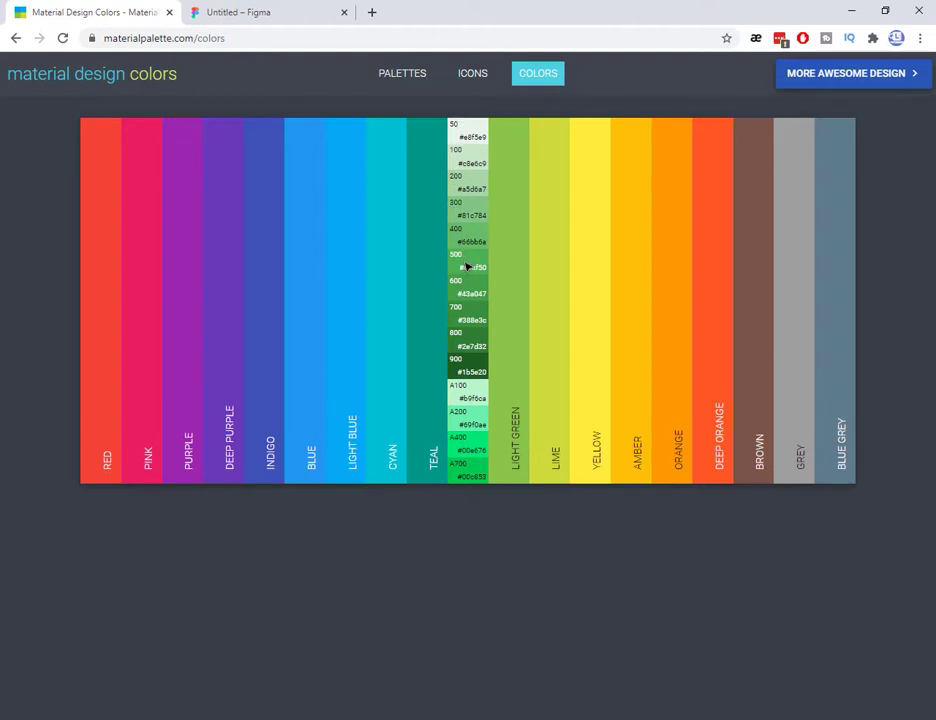
left_click(467, 266)
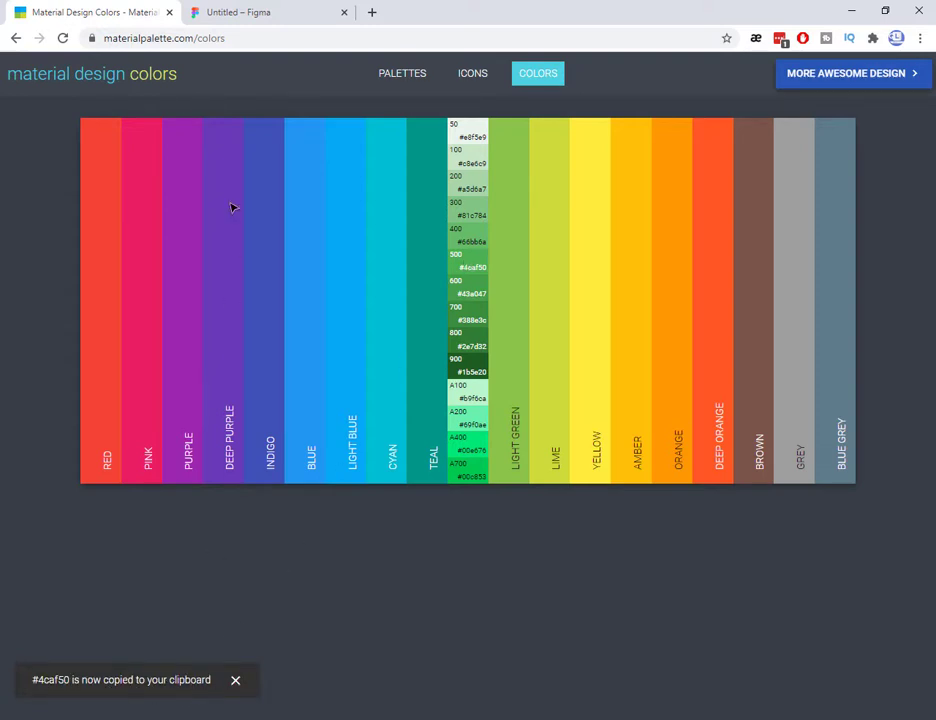
- Return to the Figma file, set the rectangle's fill to 4CAF50 and center it horizontally in the frame at about X 37, Y 454
left_click(246, 21)
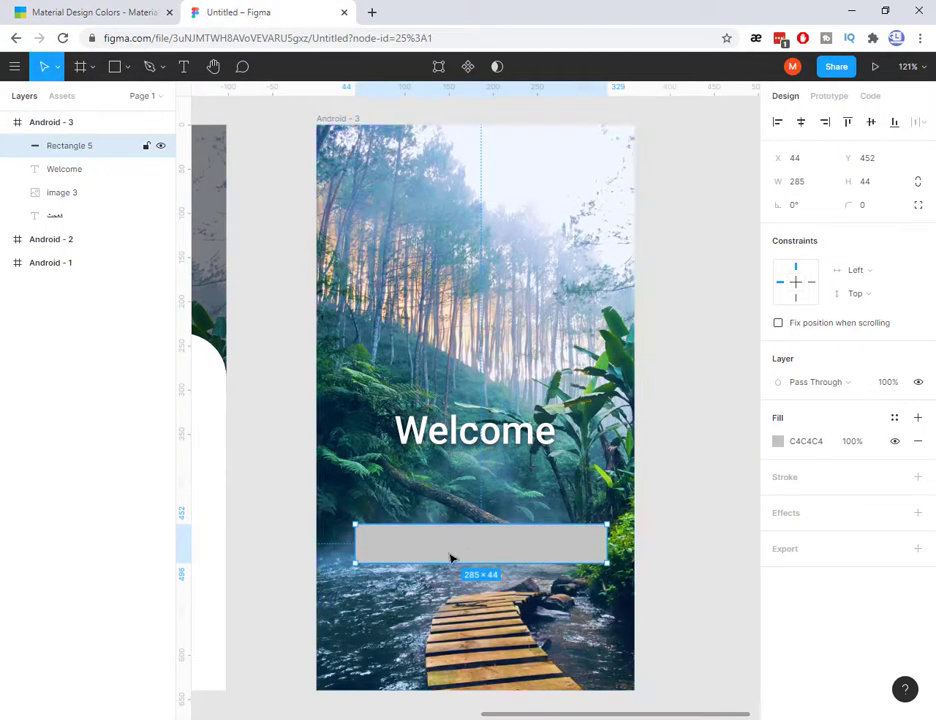
mouse_move(478, 549)
left_mouse_down()
mouse_move(462, 549)
mouse_move(478, 550)
left_mouse_up()
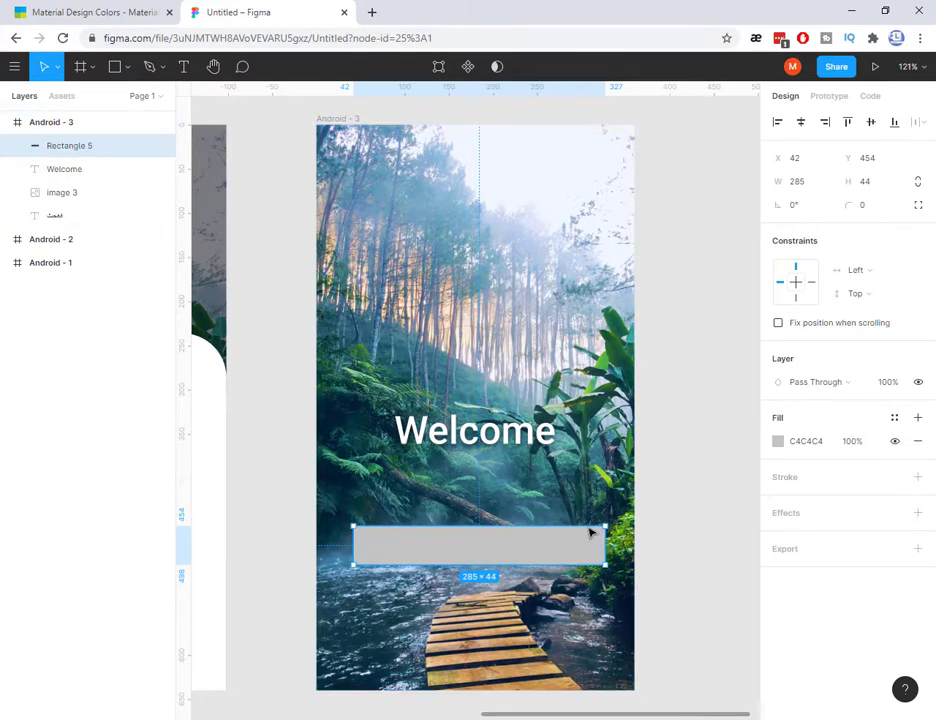
left_click(821, 443)
key("ctrl+v")
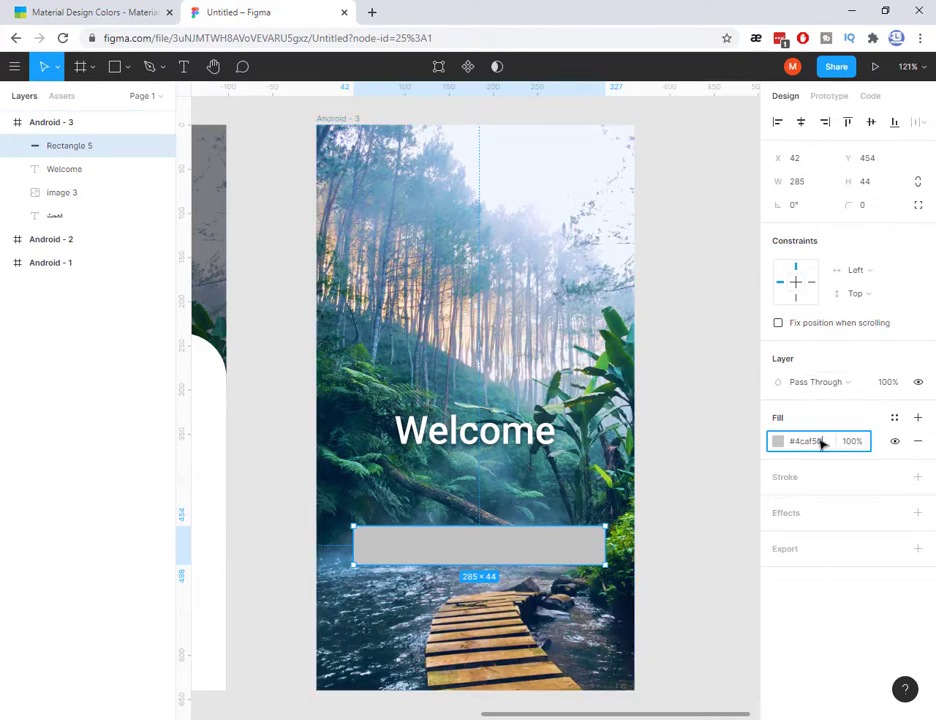
key("Return")
left_click(503, 553)
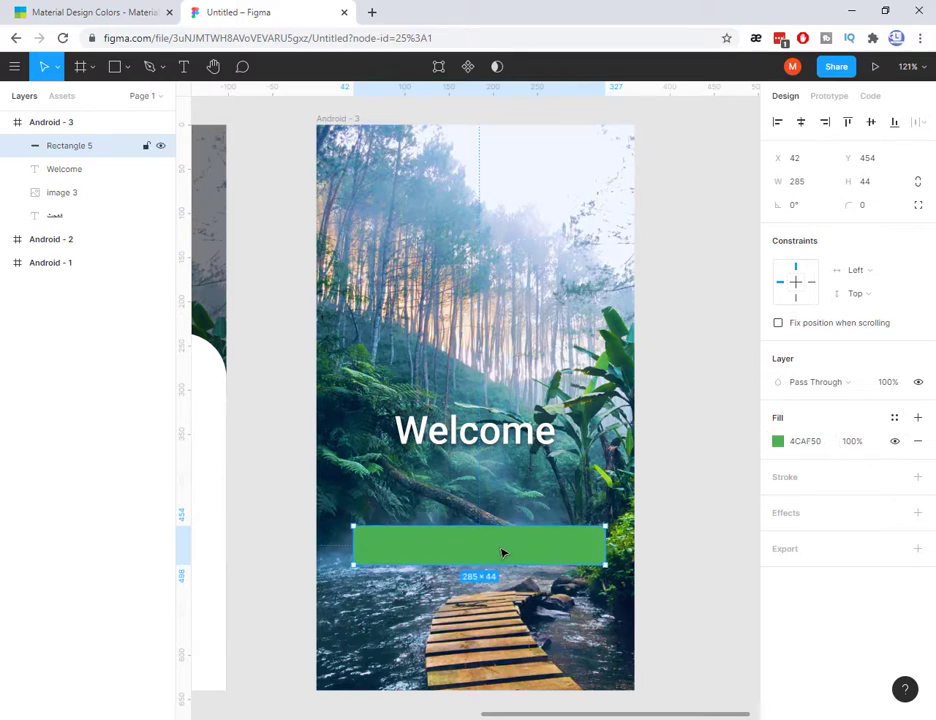
left_click_drag(491, 553, 481, 553)
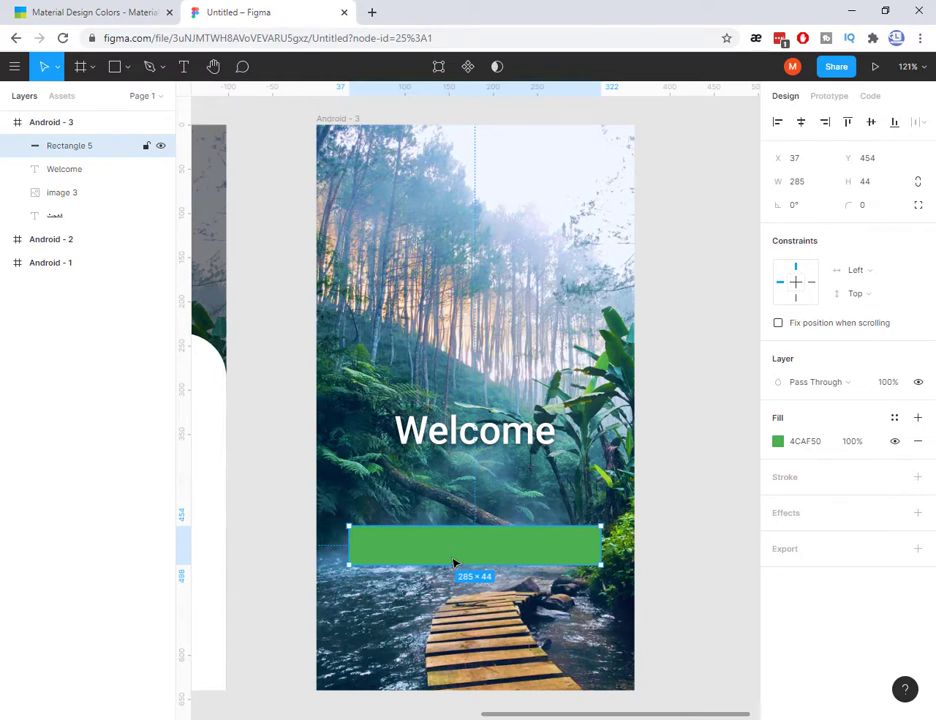
- Round the green rectangle's corners to a radius of 22 for a pill-shaped button
key("shift+1")
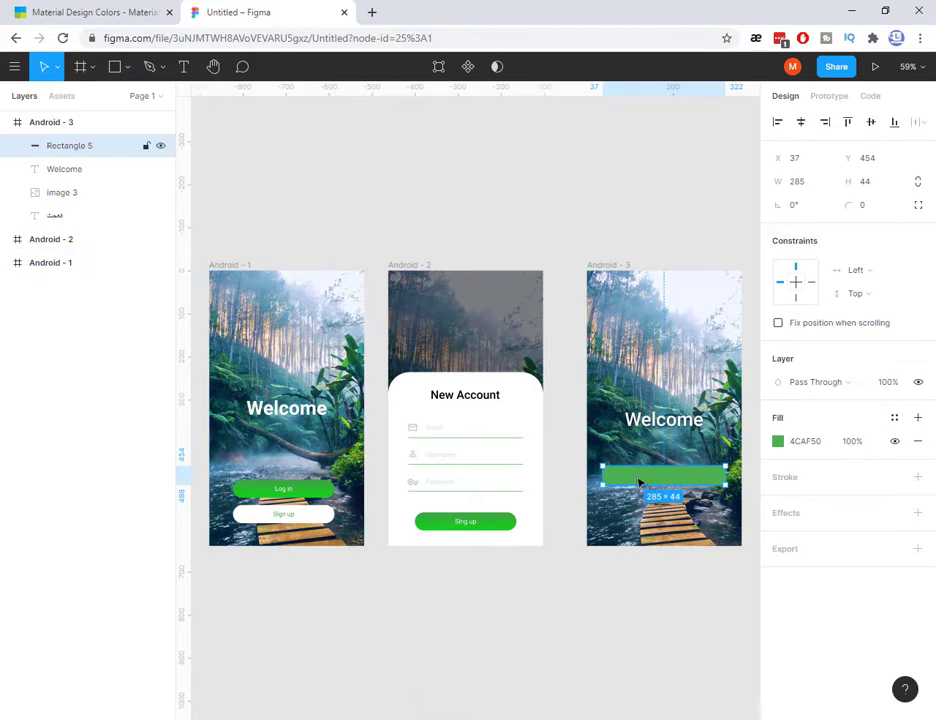
key("shift+2")
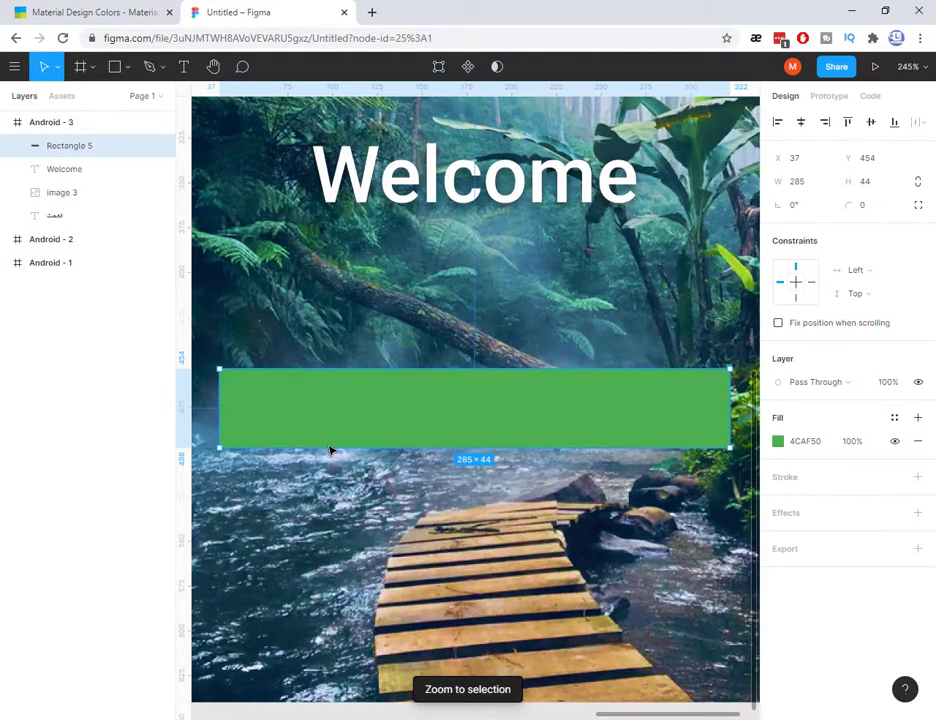
key("ctrl+plus")
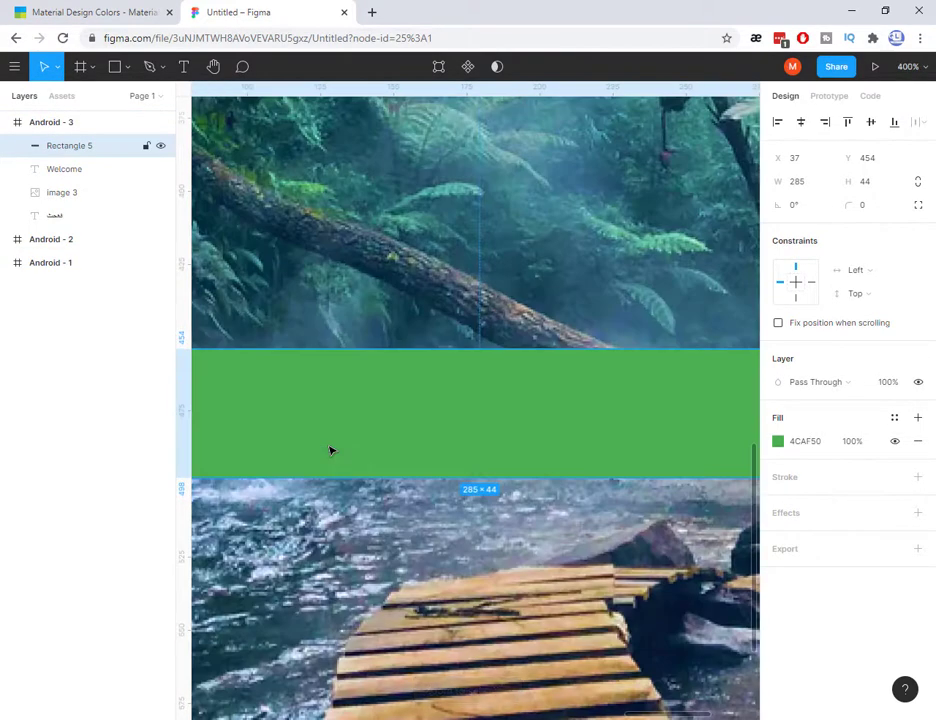
scroll(334, 450, "left", 5)
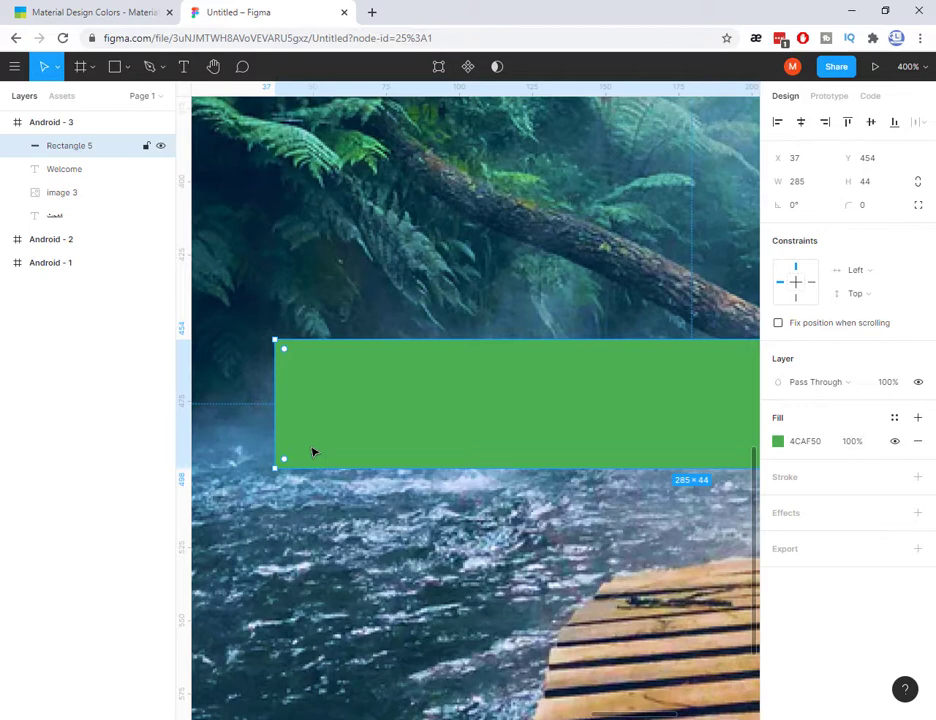
key("plus")
key("minus")
key("minus")
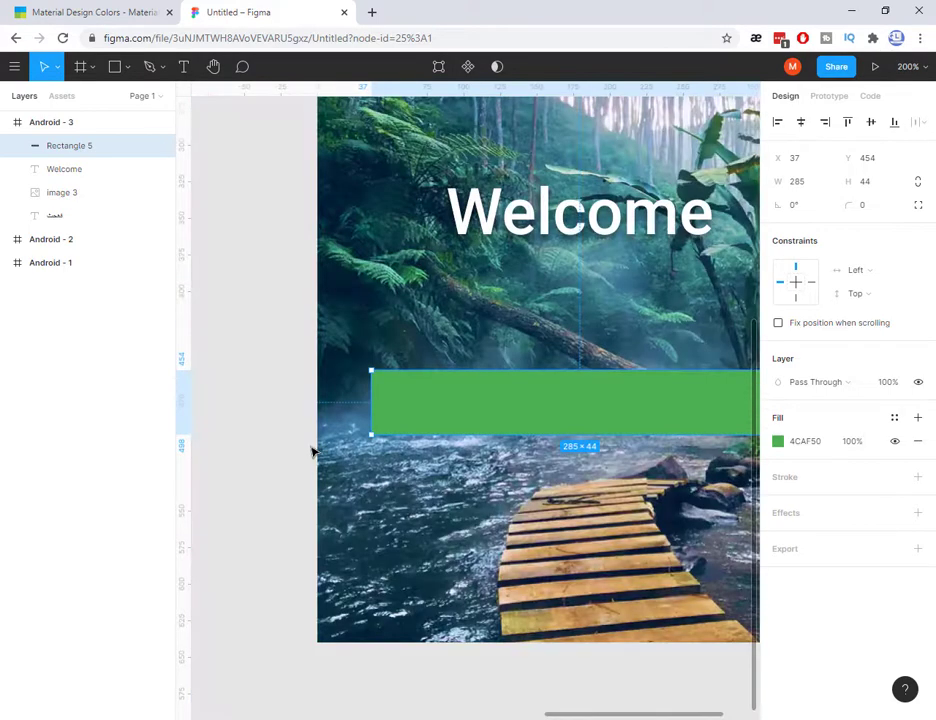
key("plus")
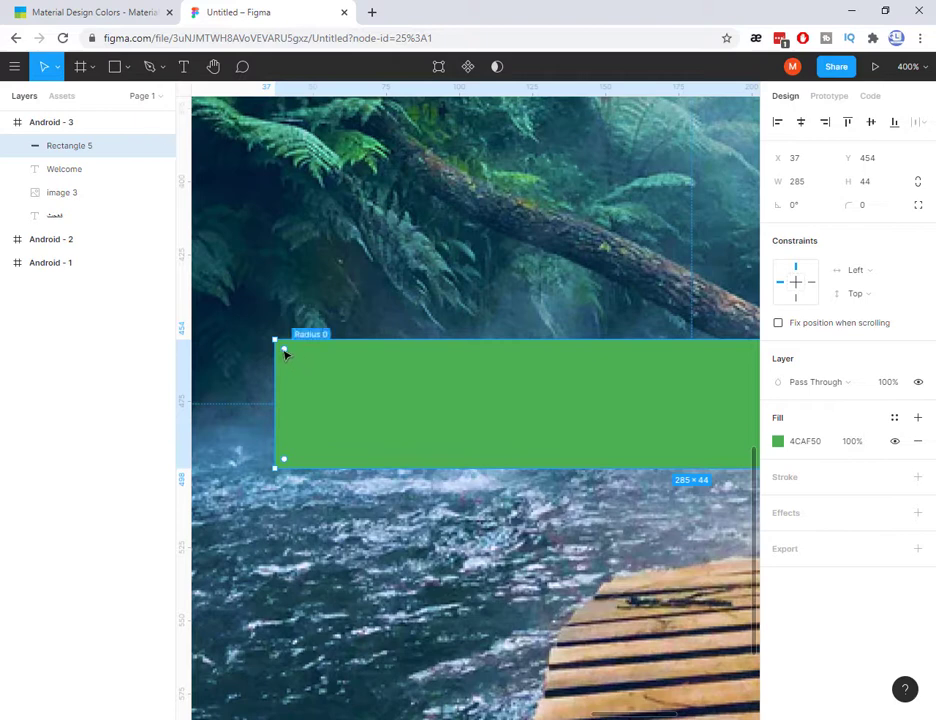
left_click_drag(288, 356, 357, 399)
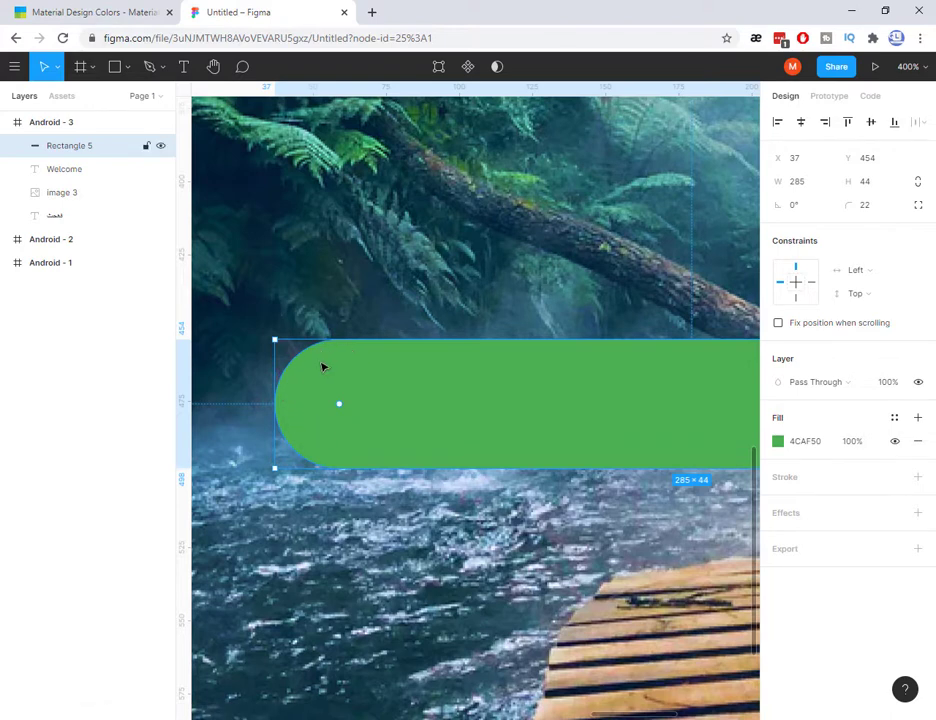
key("Escape")
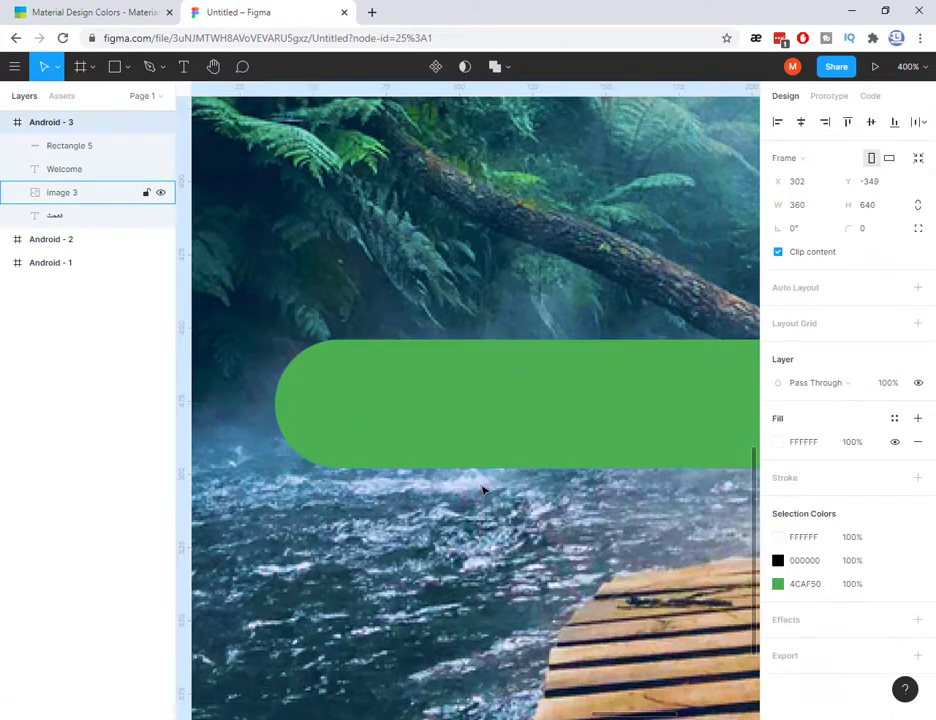
- Add the text "Sign in" over the green button in the Android - 3 frame
key("minus")
key("minus")
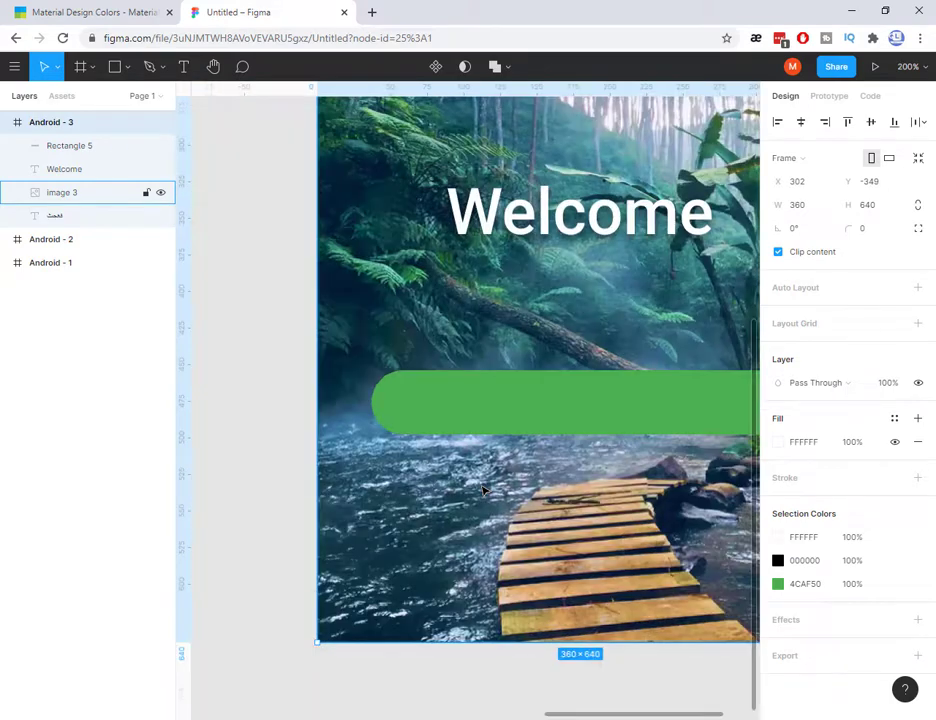
left_click(510, 553)
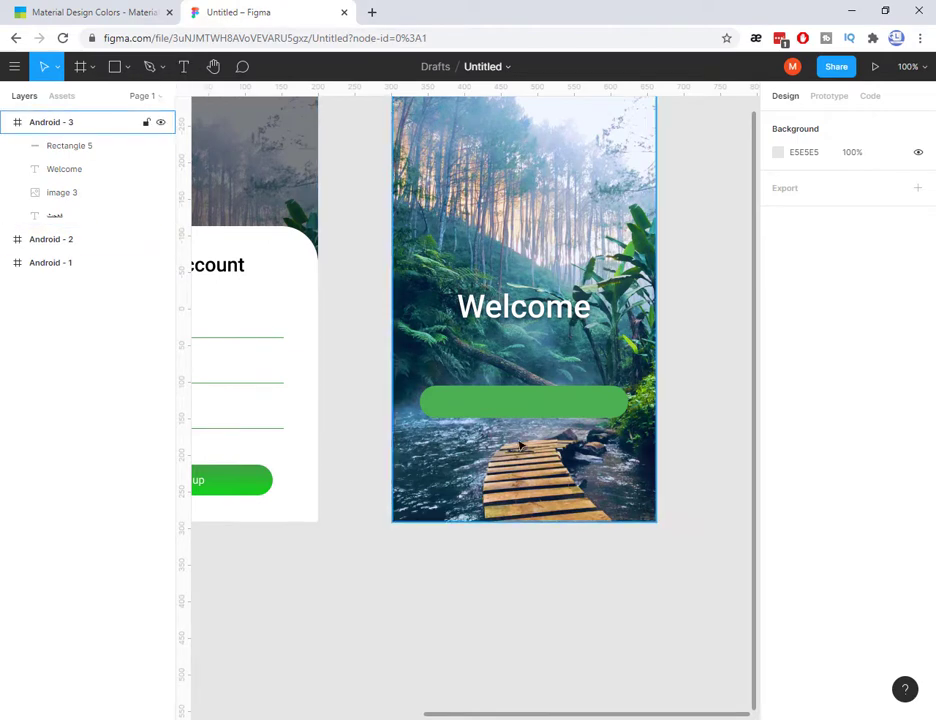
key("t")
left_click(489, 398)
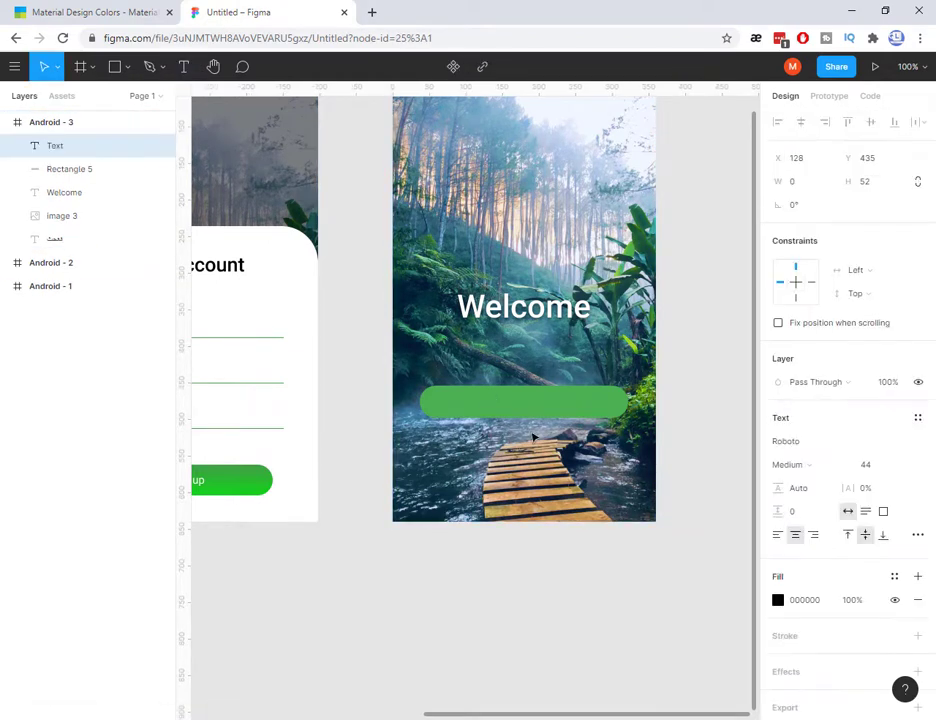
type("Sign in")
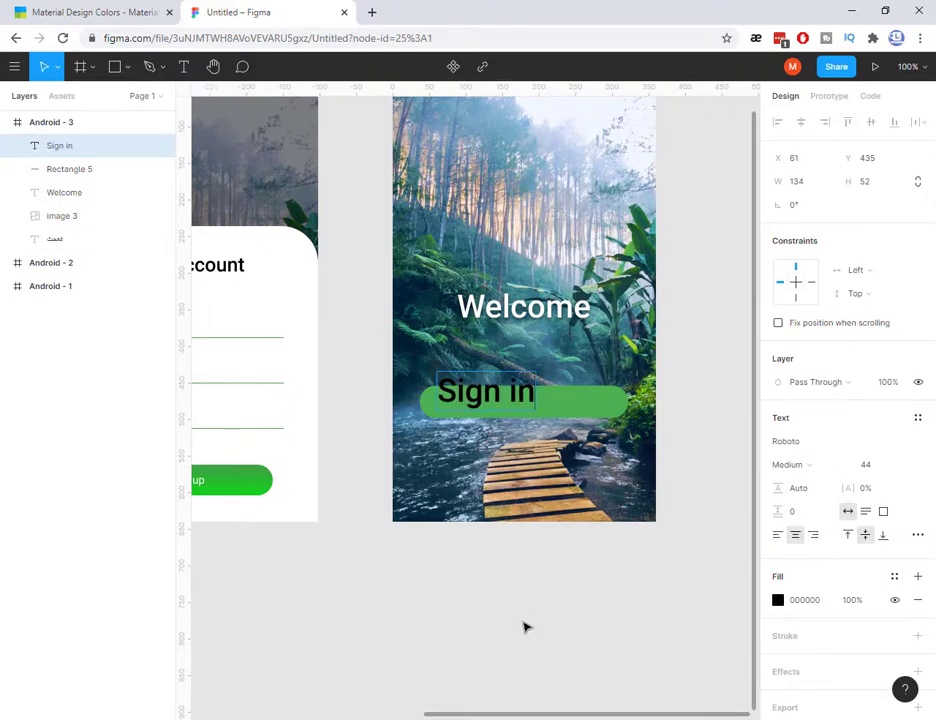
key("Escape")
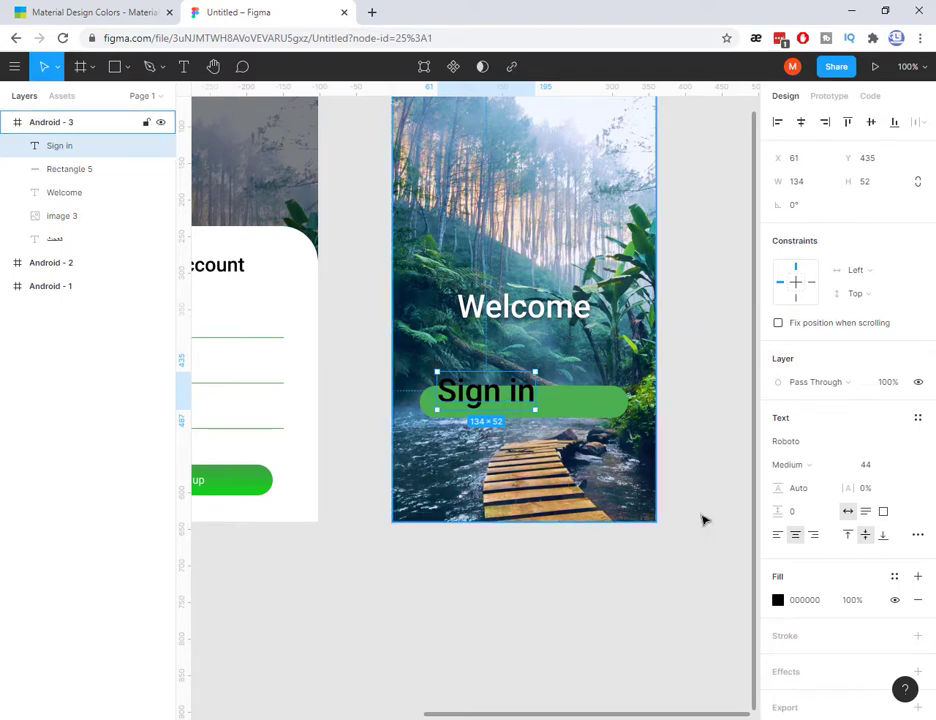
- Set the font size of the "Sign in" text to 20
left_click(875, 464)
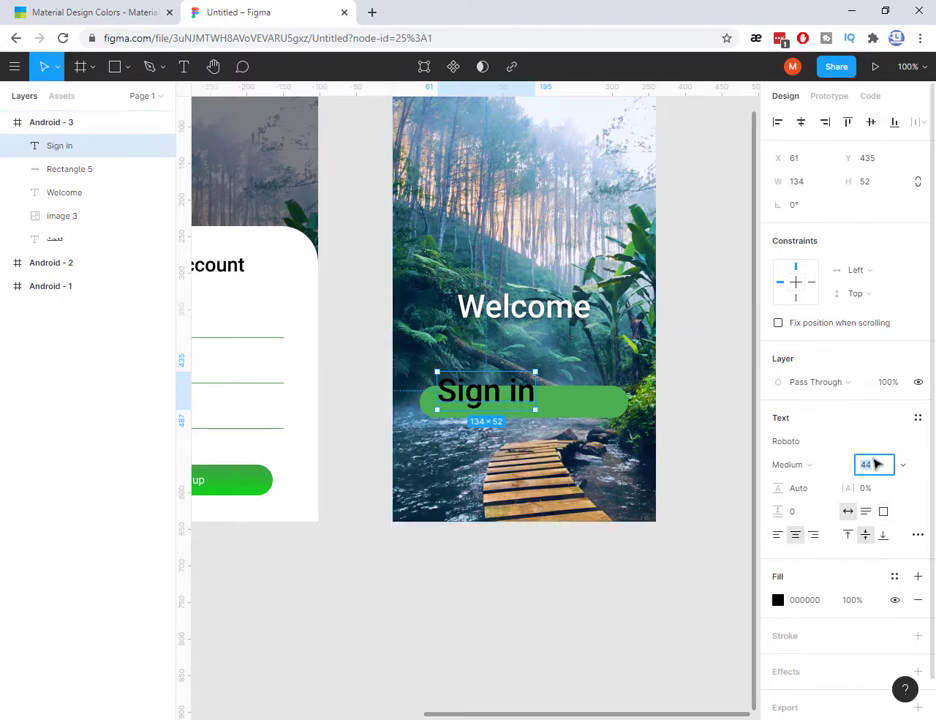
type("20")
key("Return")
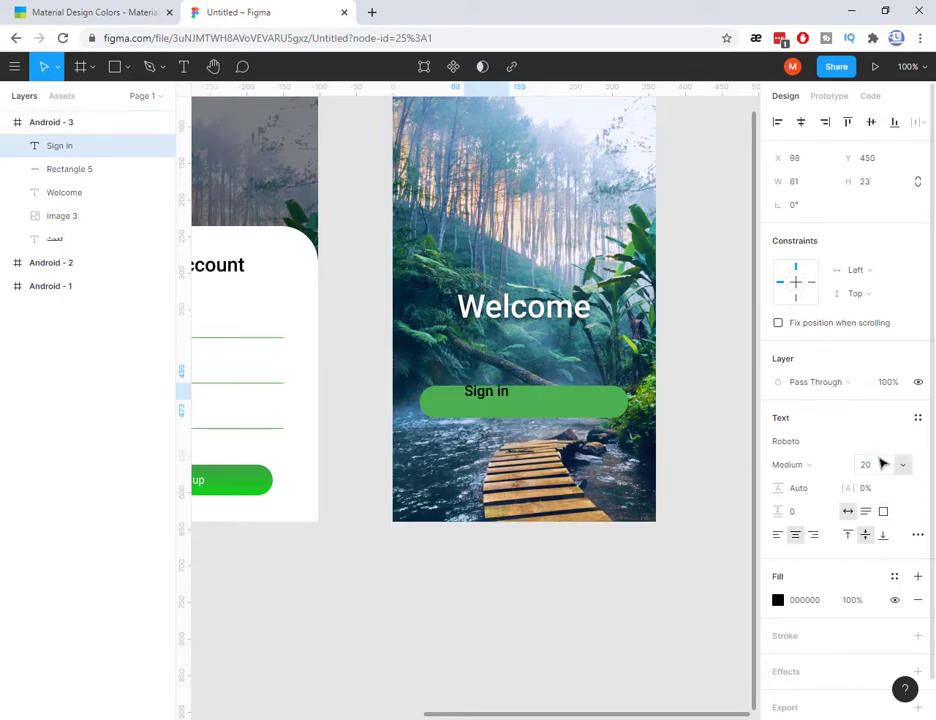
- Set the "Sign in" text to Regular weight and center it on the green button at X 150, Y 464
left_click(812, 465)
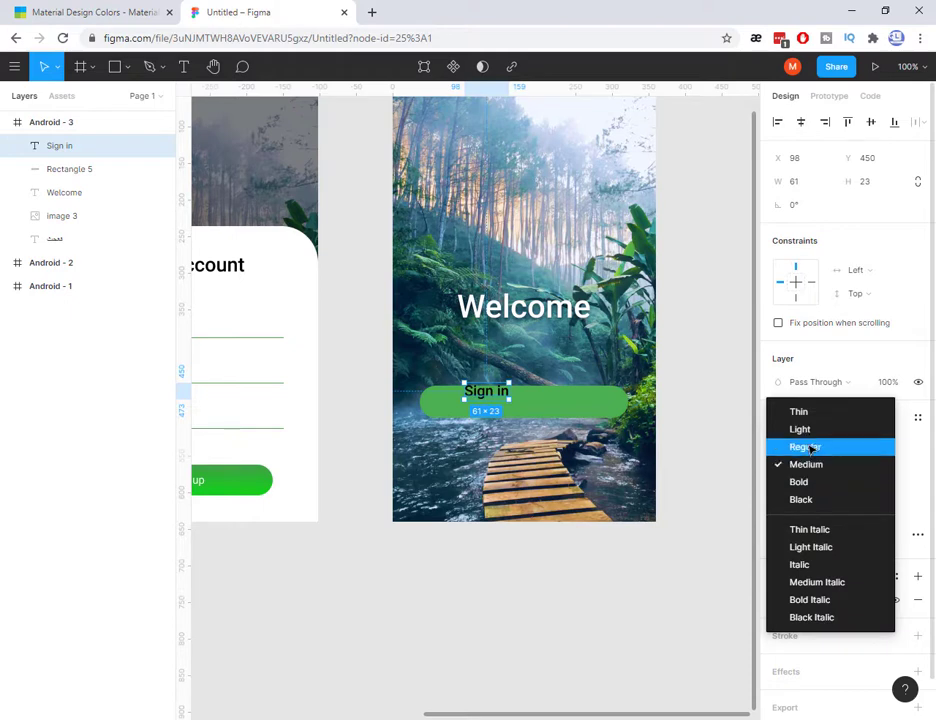
left_click(806, 447)
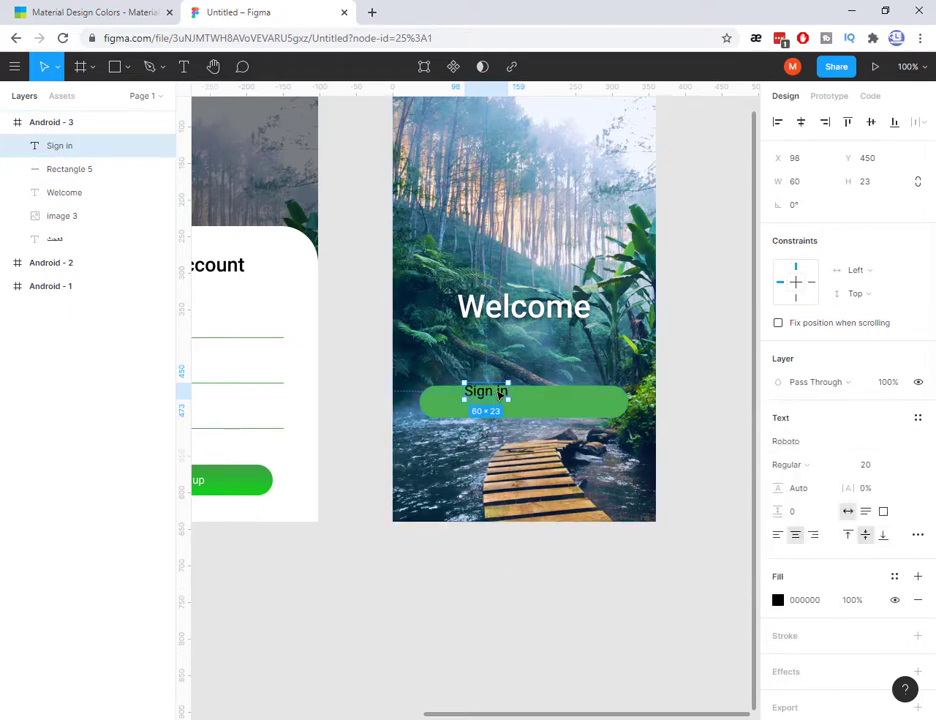
left_click_drag(499, 396, 529, 407)
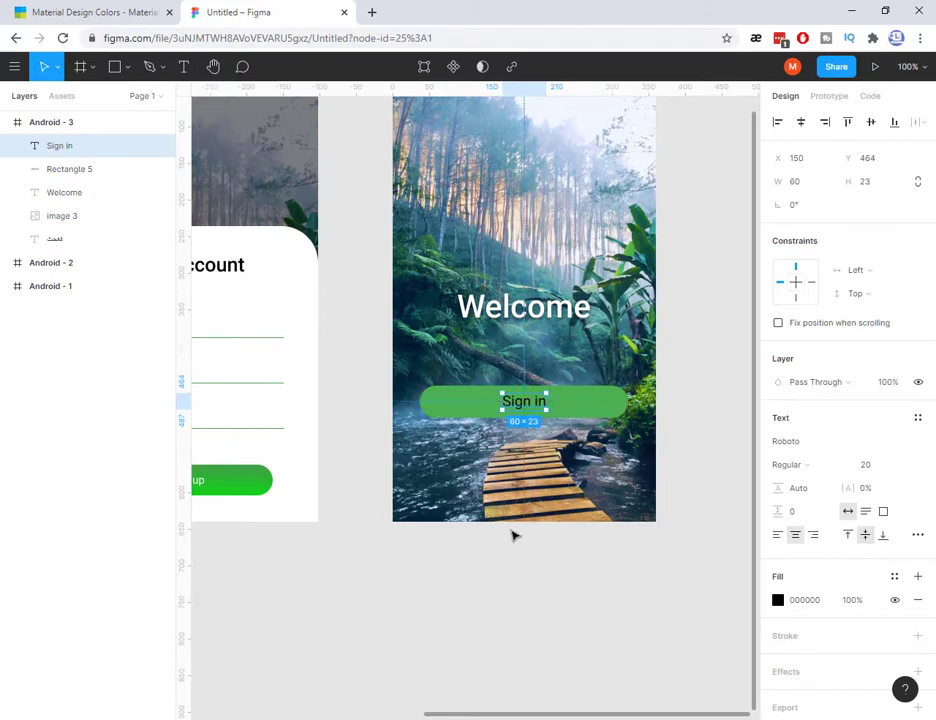
- Move the green rectangle to about X 75, Y 513 and place the "Sign in" text over its center
left_click_drag(535, 405, 610, 449)
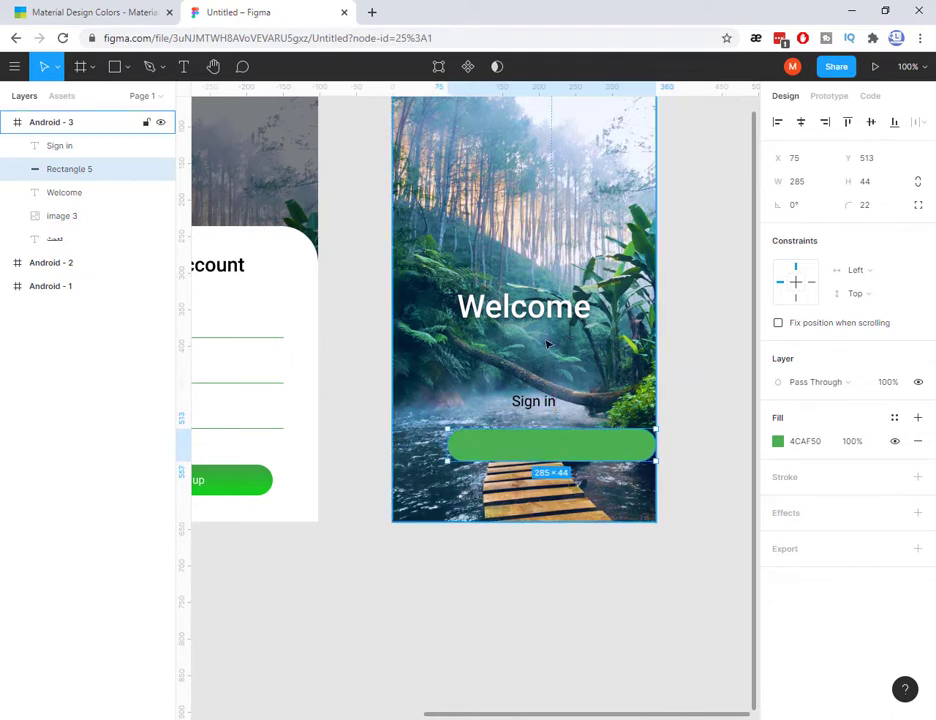
left_click_drag(545, 398, 559, 447)
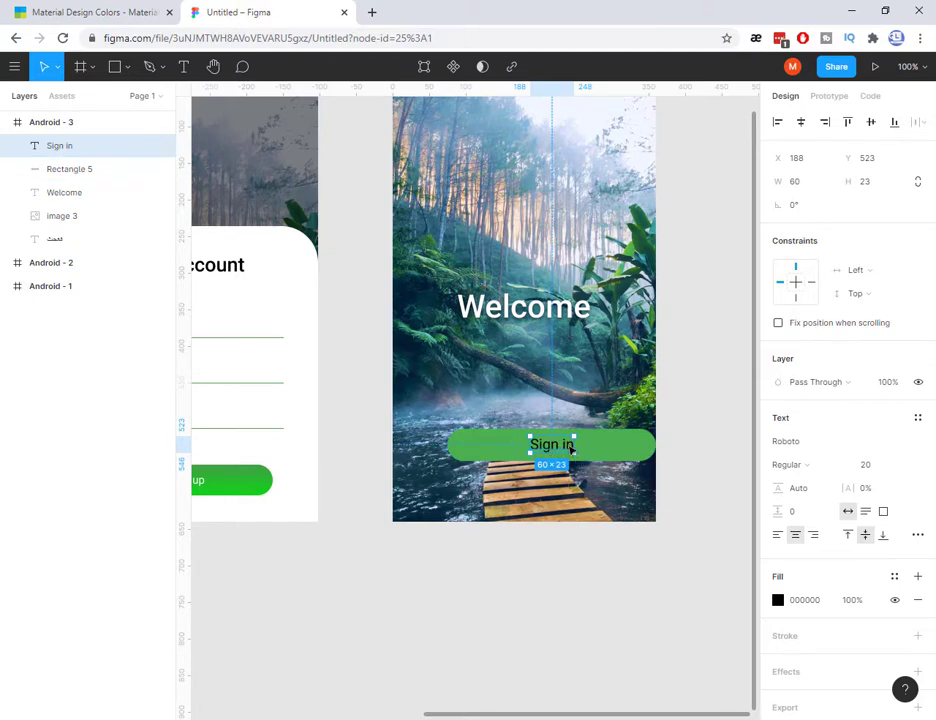
- Try the longer wording "Sign in here" on the green button and restore it to "Sign in"
double_click(572, 450)
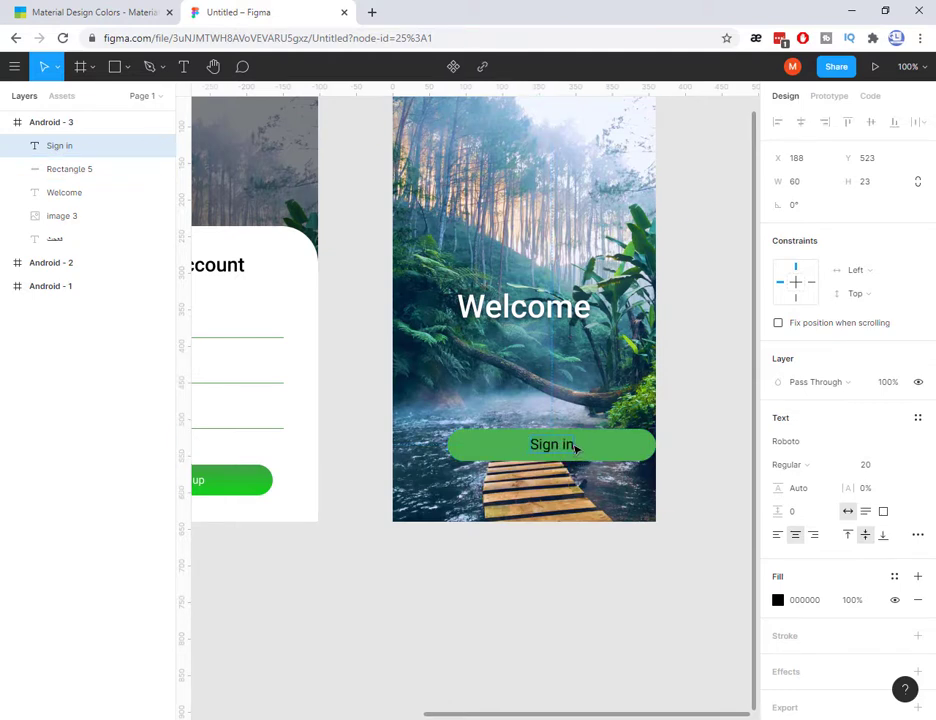
type("here")
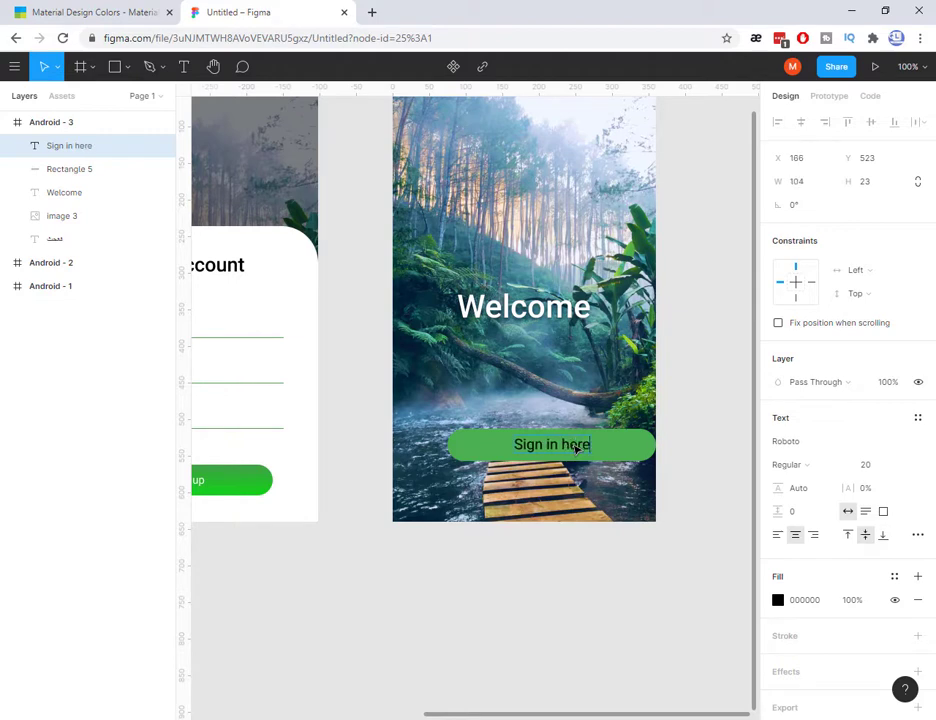
key("Escape")
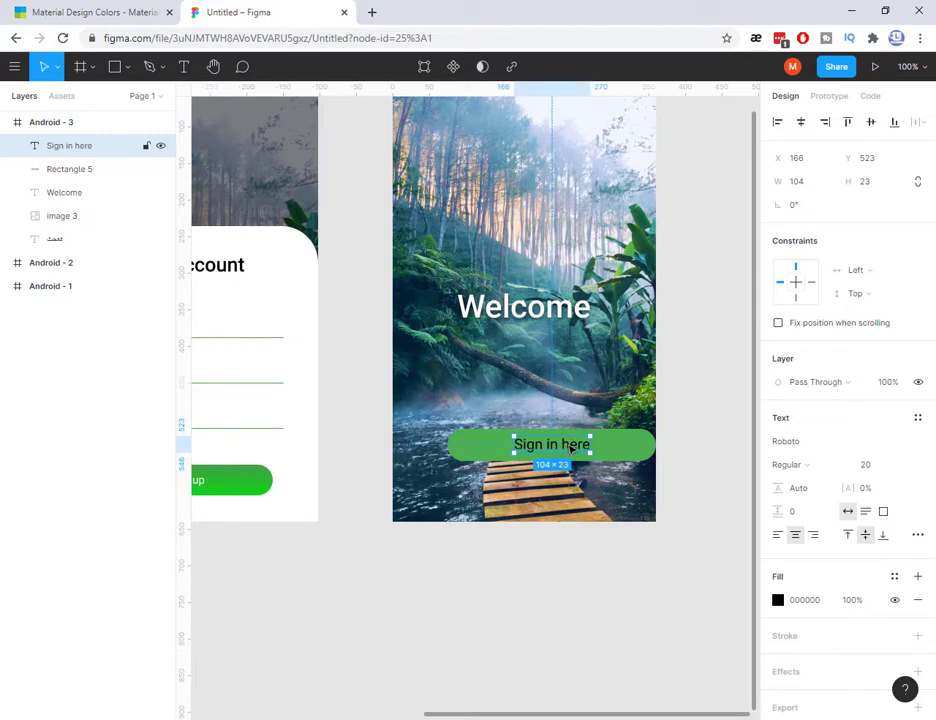
mouse_move(570, 447)
left_mouse_down()
mouse_move(584, 447)
mouse_move(573, 449)
left_mouse_up()
double_click(574, 451)
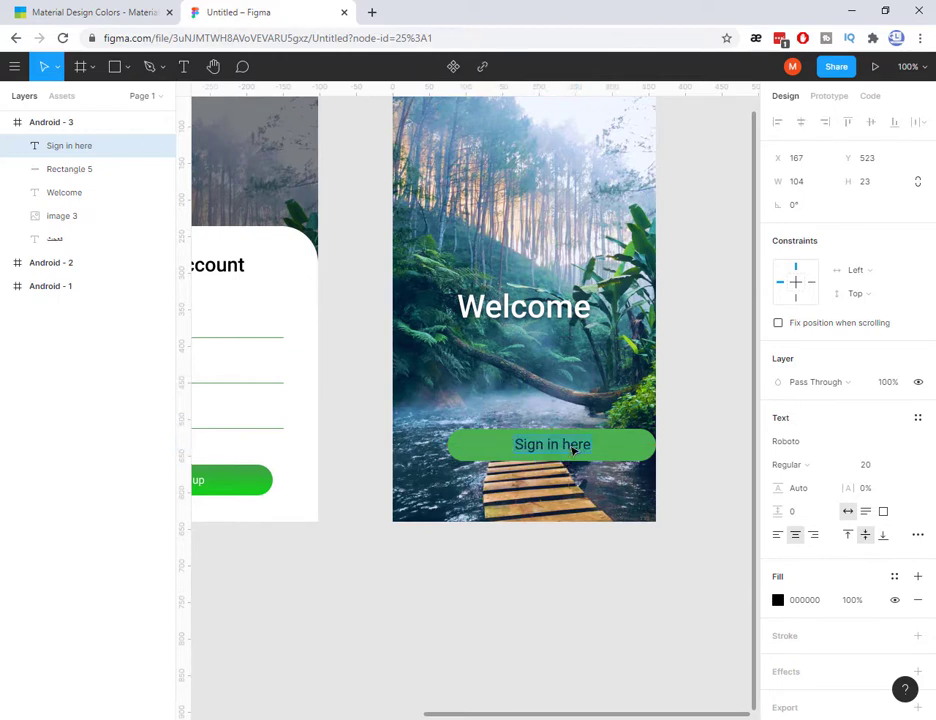
double_click(574, 451)
key("BackSpace")
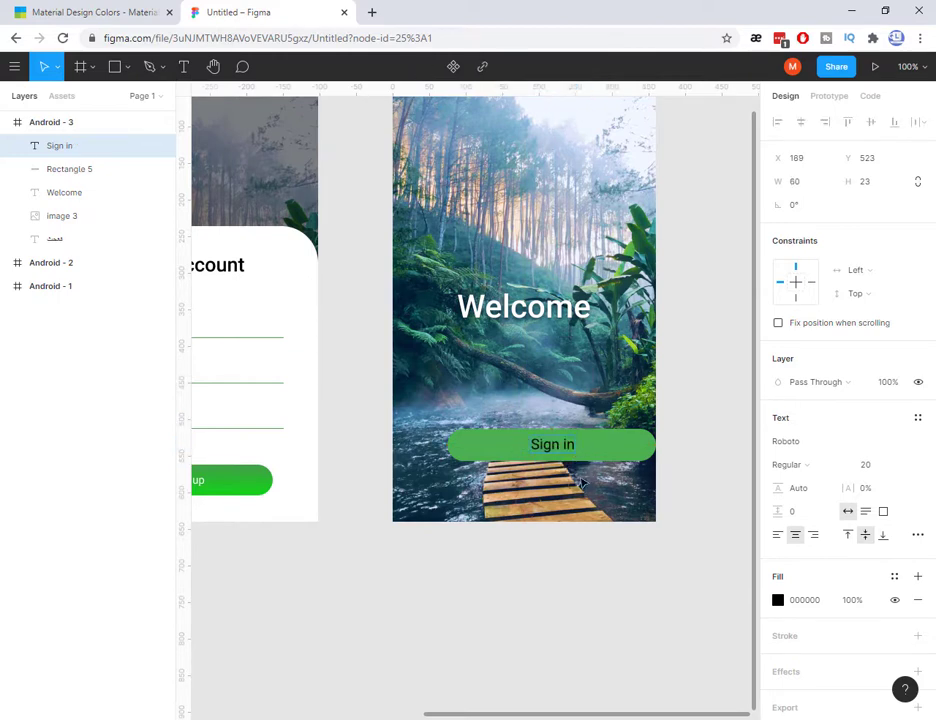
left_click(553, 444)
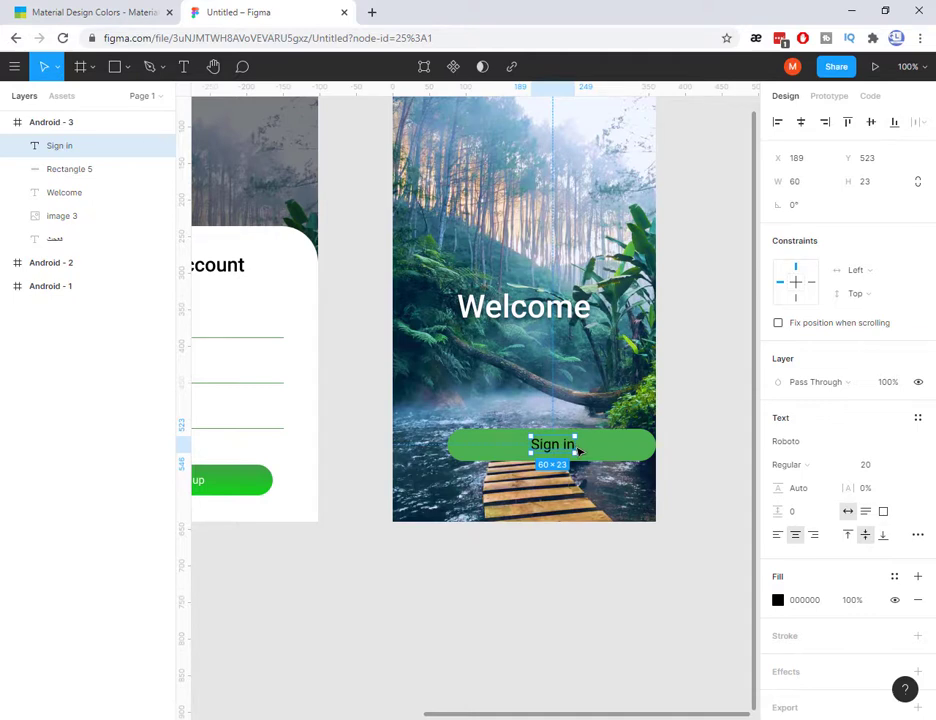
- Resize the "Sign in" text box to 285 × 44 so it matches the green rectangle, with the text vertically centered
left_click_drag(578, 452, 658, 453)
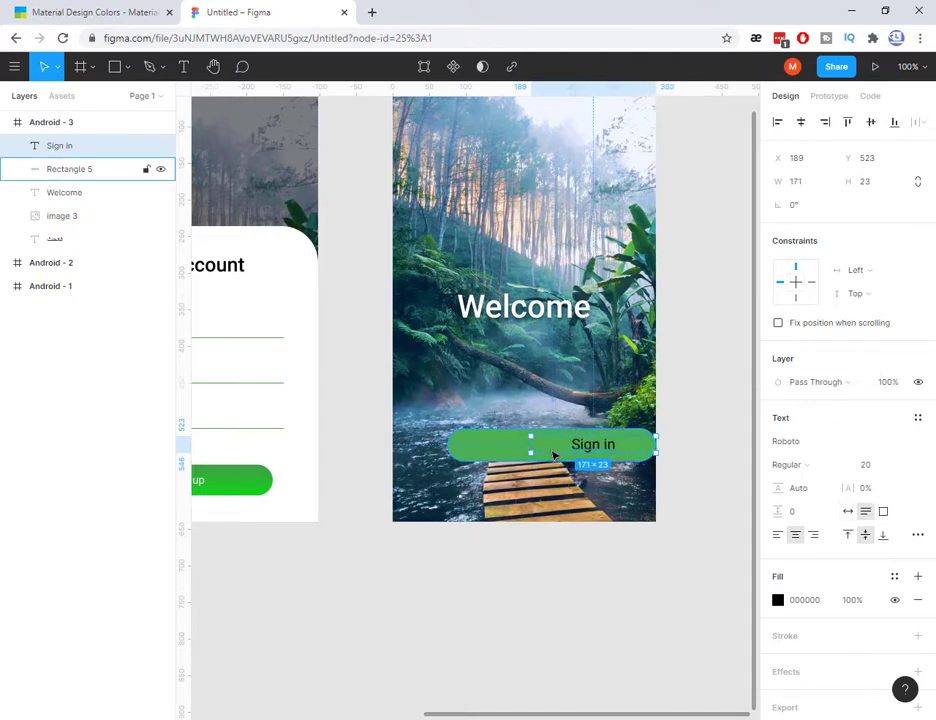
left_click_drag(532, 450, 448, 450)
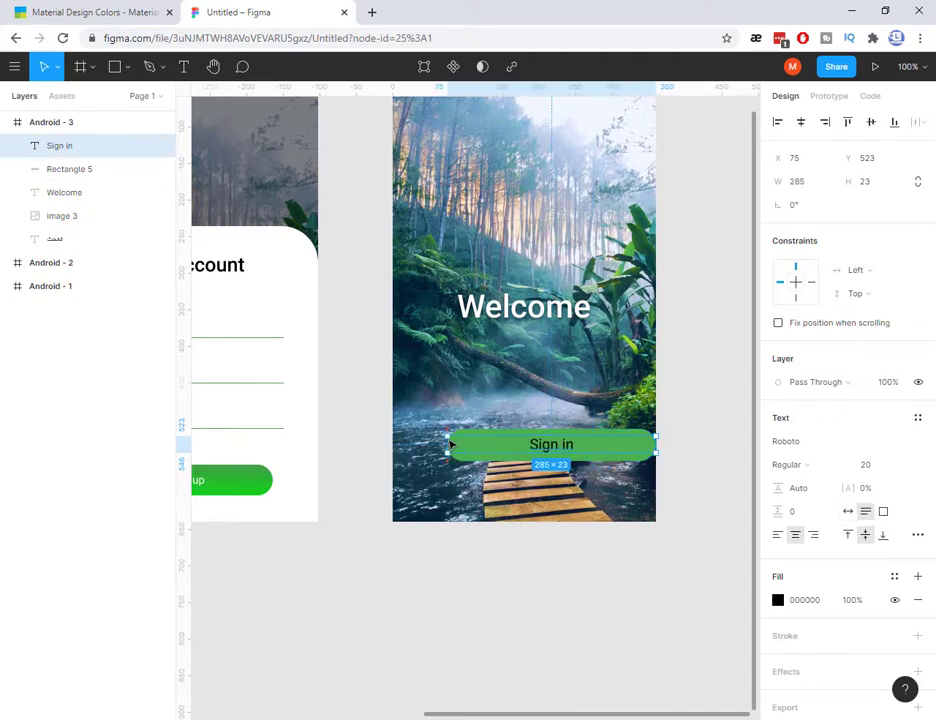
left_click_drag(563, 436, 553, 468)
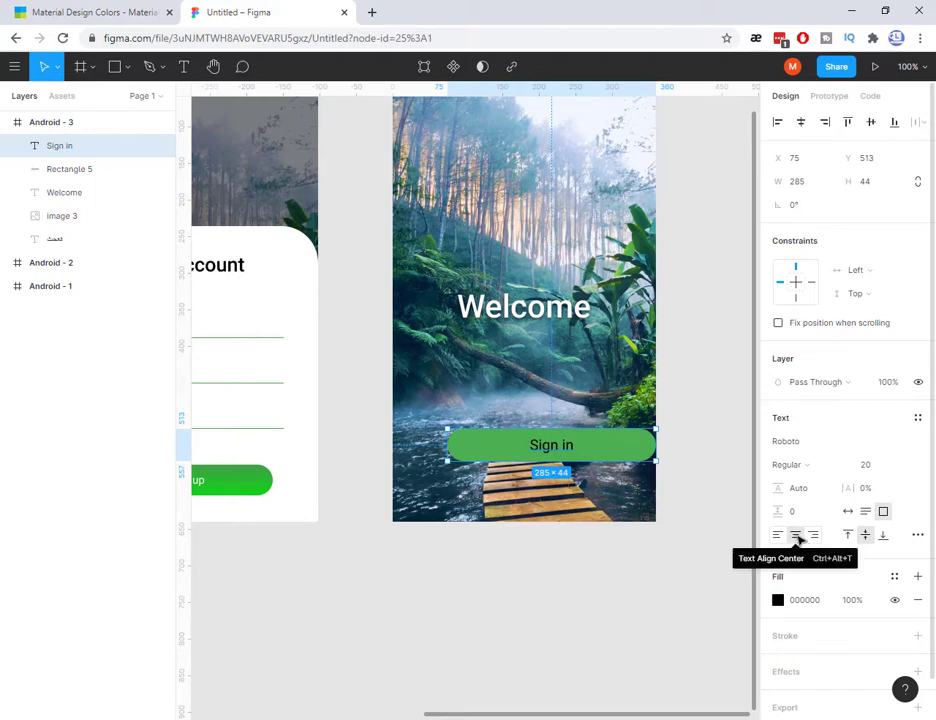
left_click(866, 535)
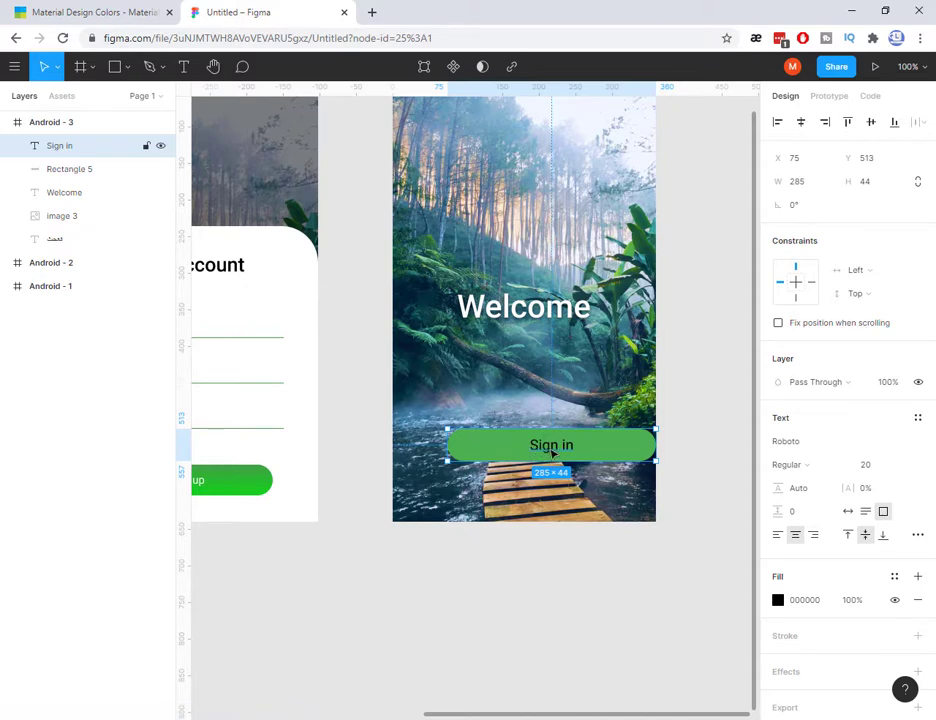
- Set the fill color of the "Sign in" text to white, FFFFFF
left_click(121, 15)
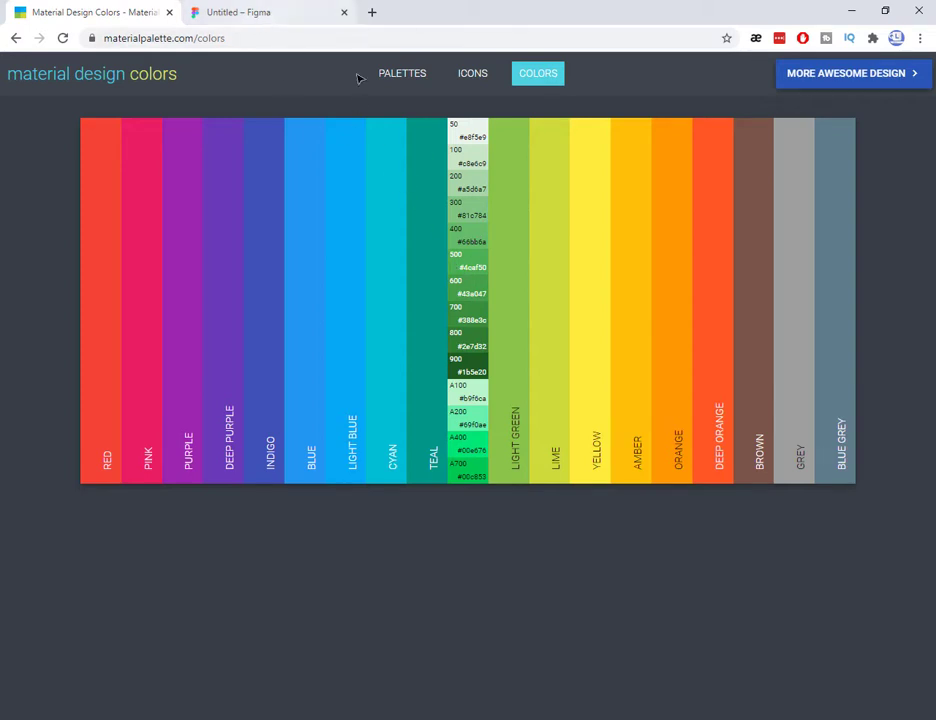
left_click(292, 18)
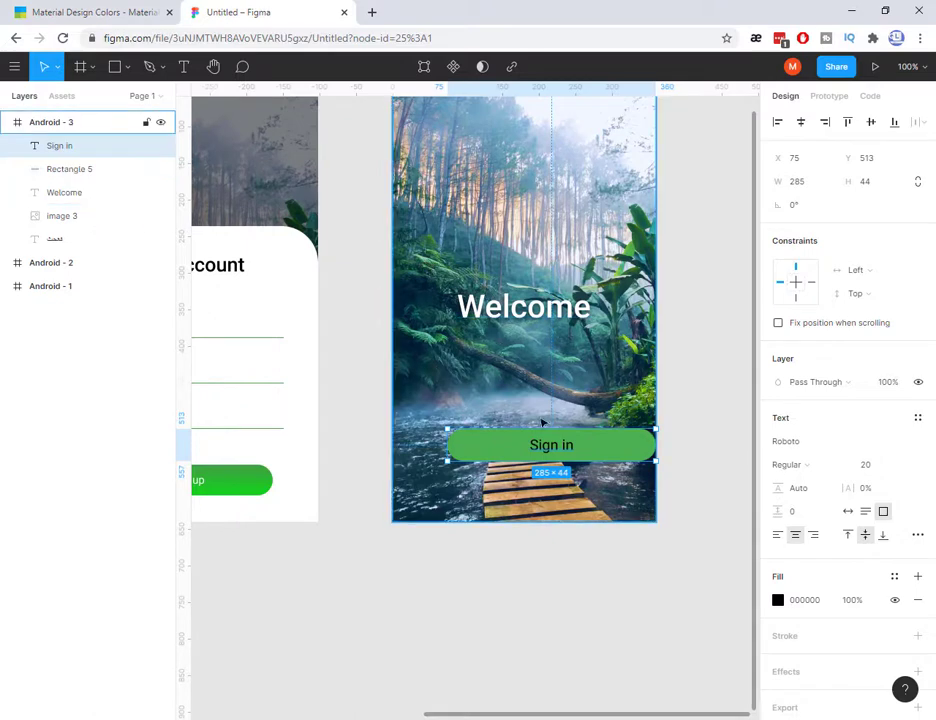
left_click(778, 600)
left_click_drag(668, 485, 531, 315)
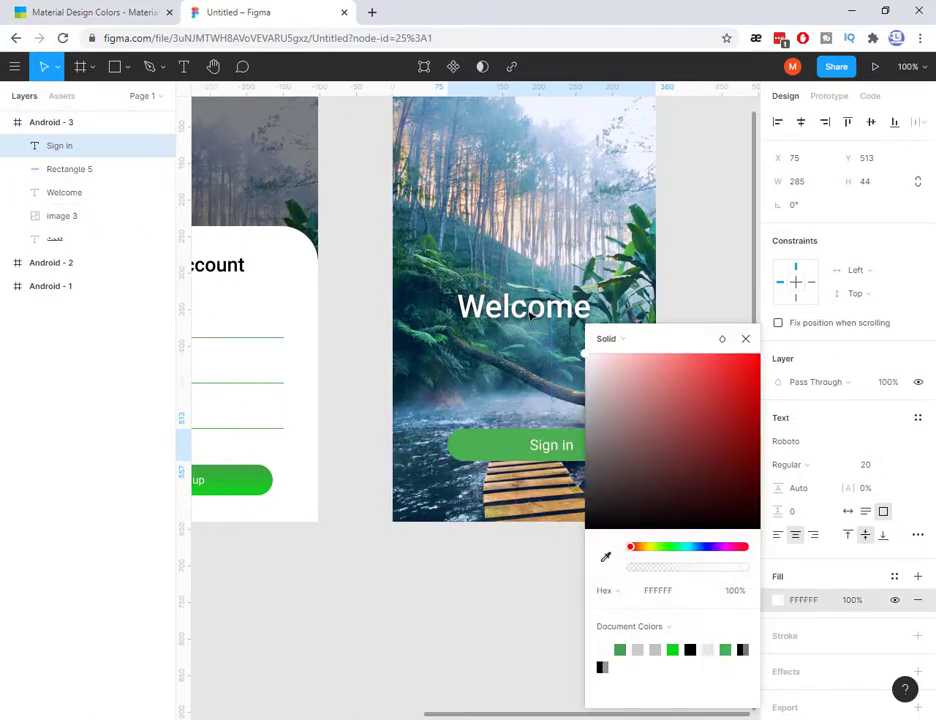
left_click(745, 338)
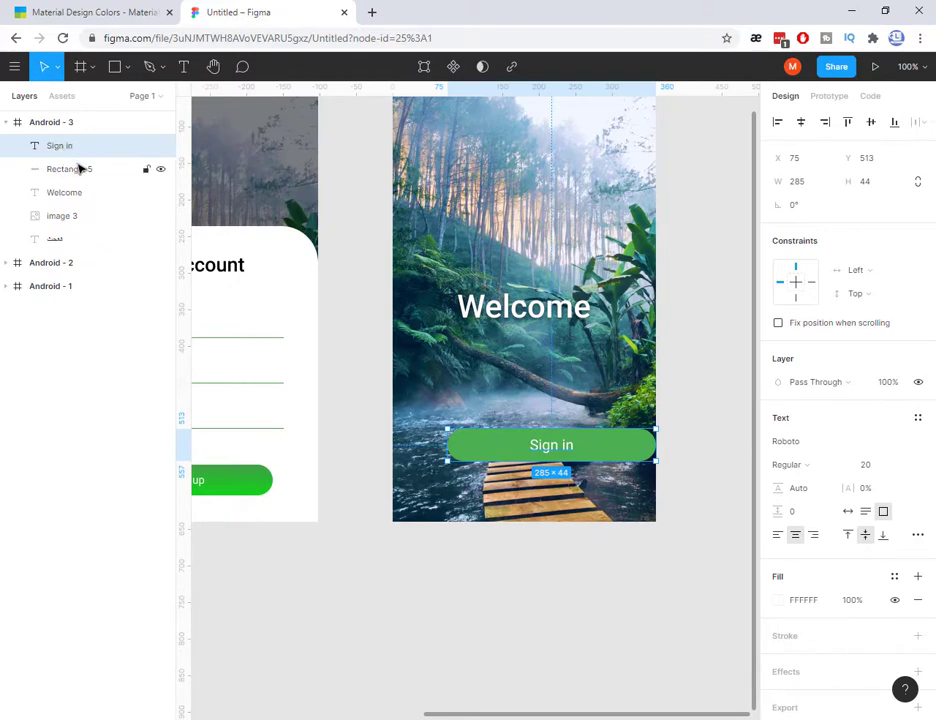
- Group the "Sign in" text with the green rectangle and rename the group "button"
left_click(73, 175, "shift")
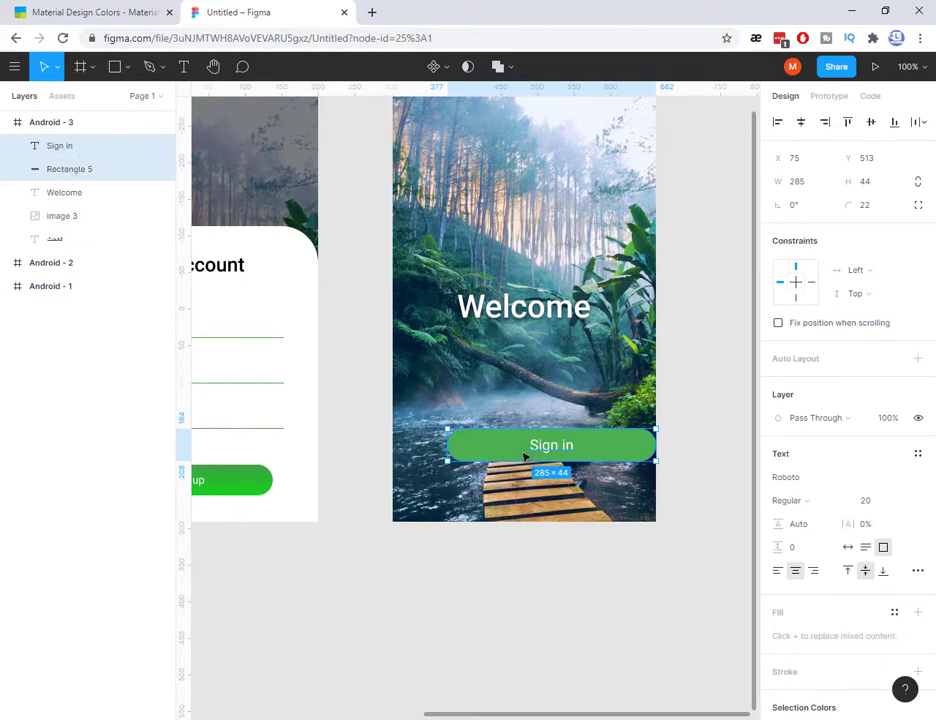
key("ctrl+g")
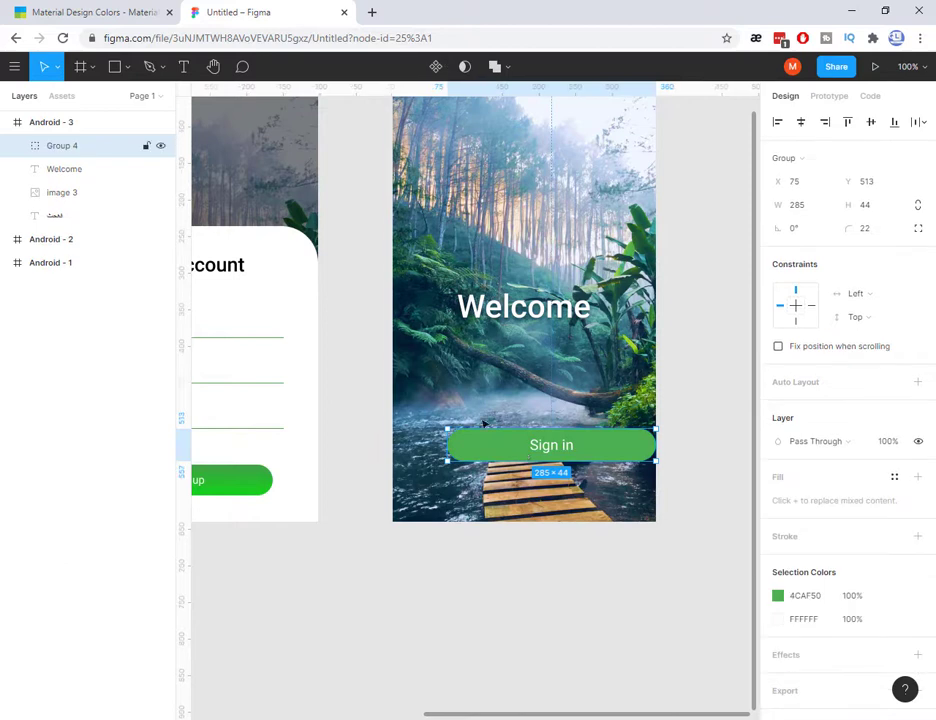
double_click(62, 146)
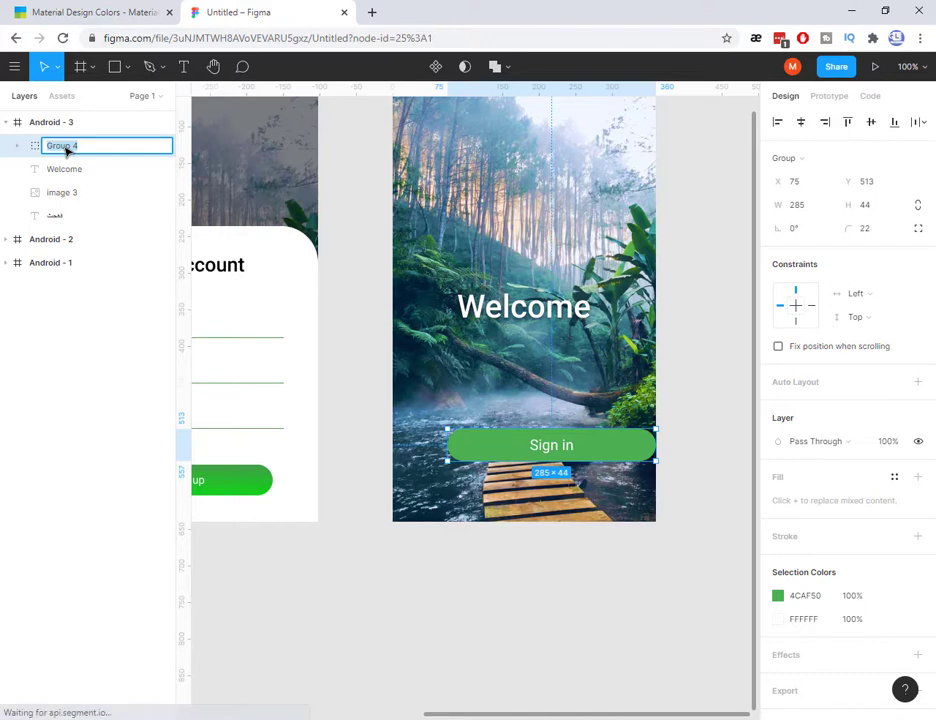
type("button")
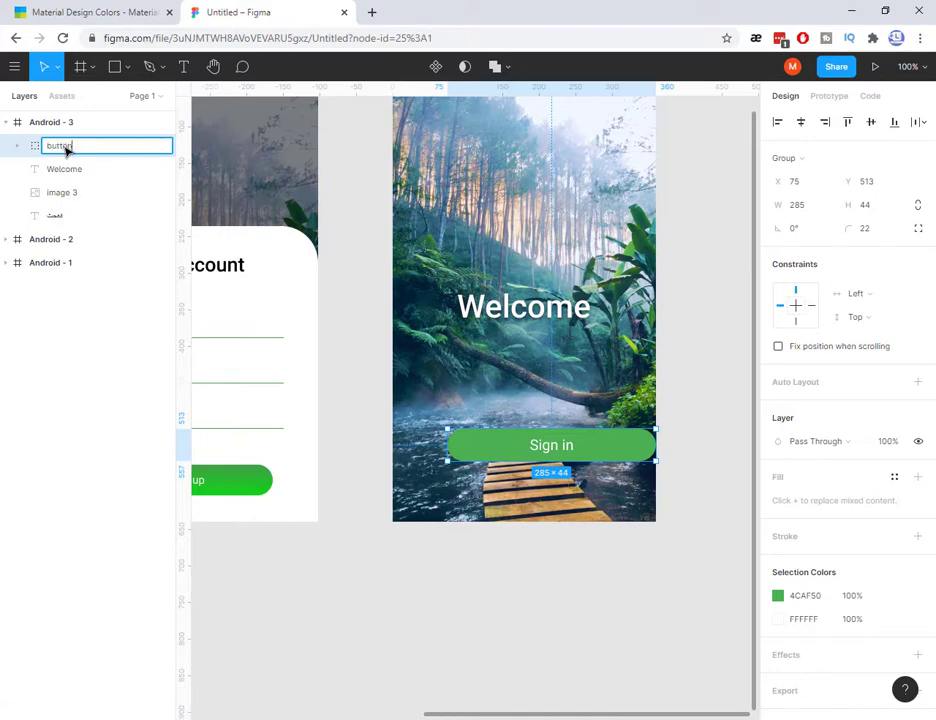
key("Return")
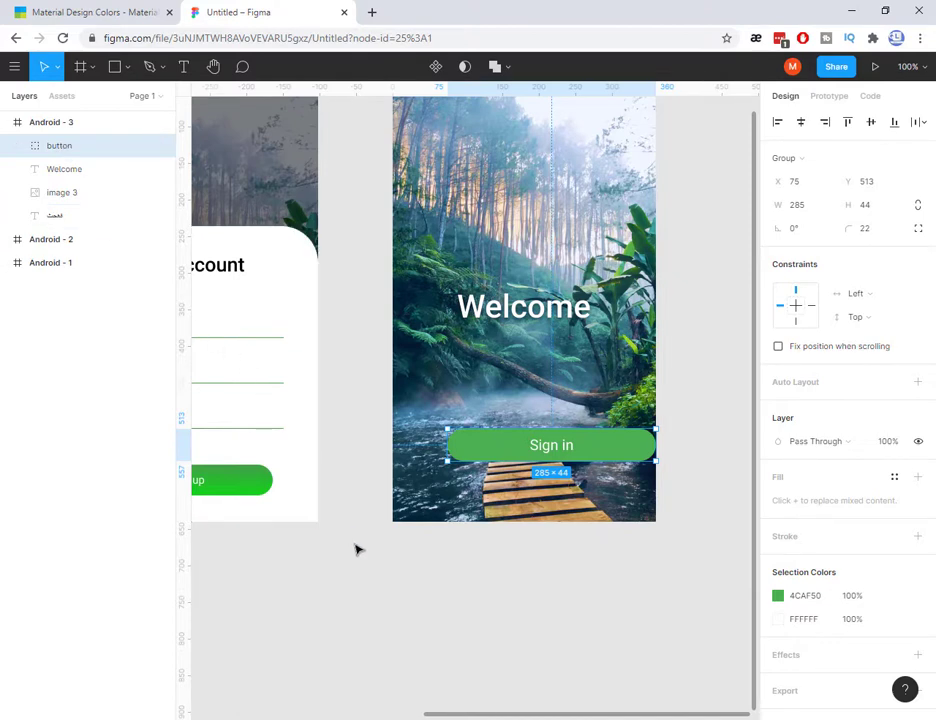
- Raise the button group to about Y 482 and center it horizontally in the Android - 3 frame
left_click_drag(548, 455, 552, 425)
left_click(801, 122)
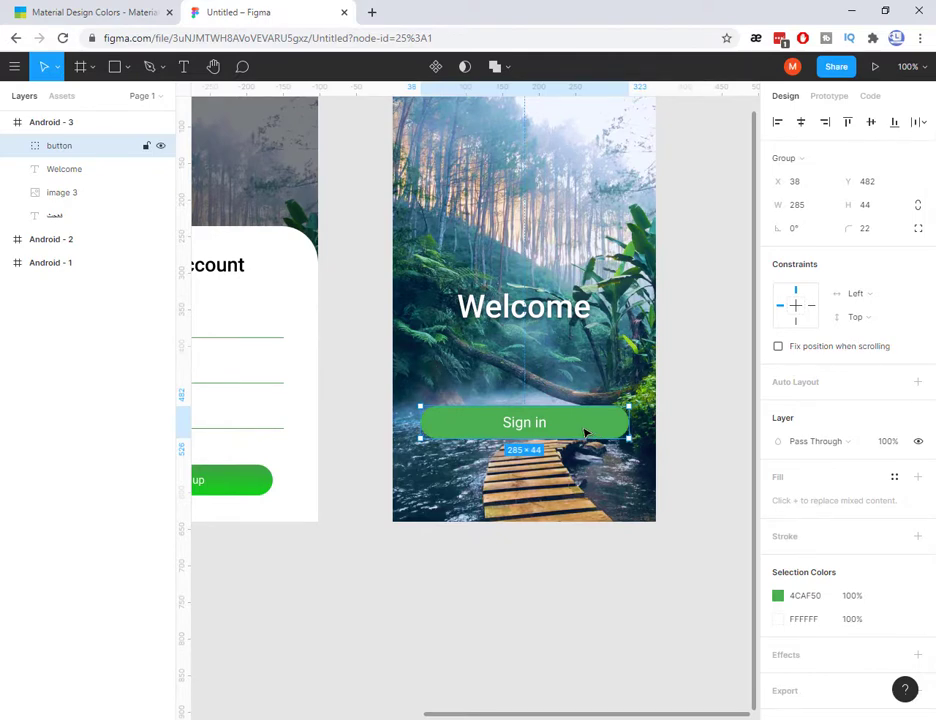
- Duplicate the button group, naming the two groups "button 1" and "button 2", and place button 1 below button 2 at X 37, Y 547
key("ctrl+d")
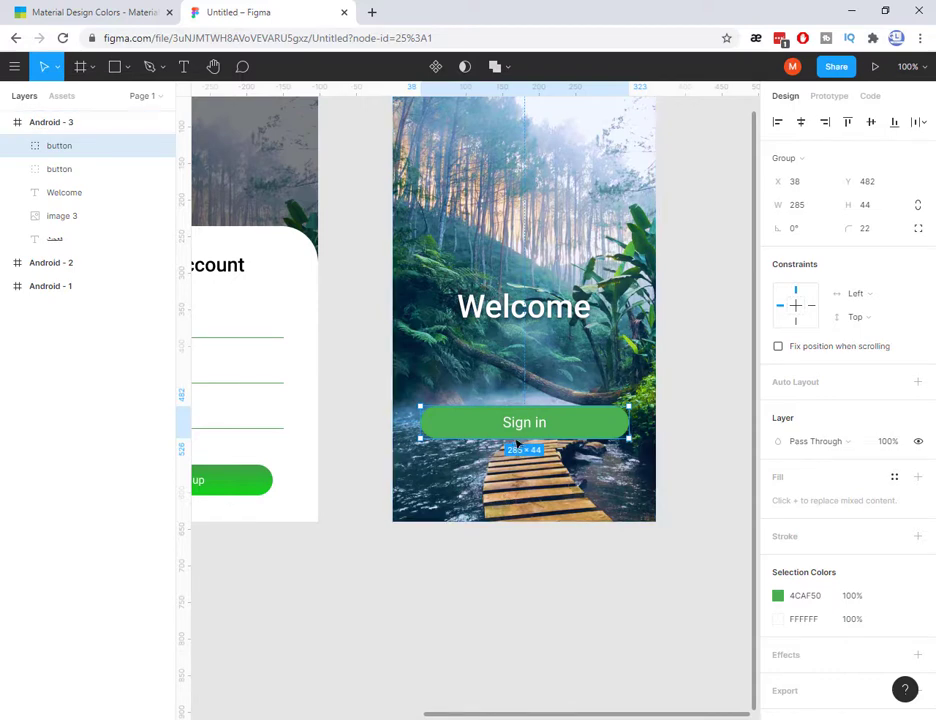
double_click(74, 148)
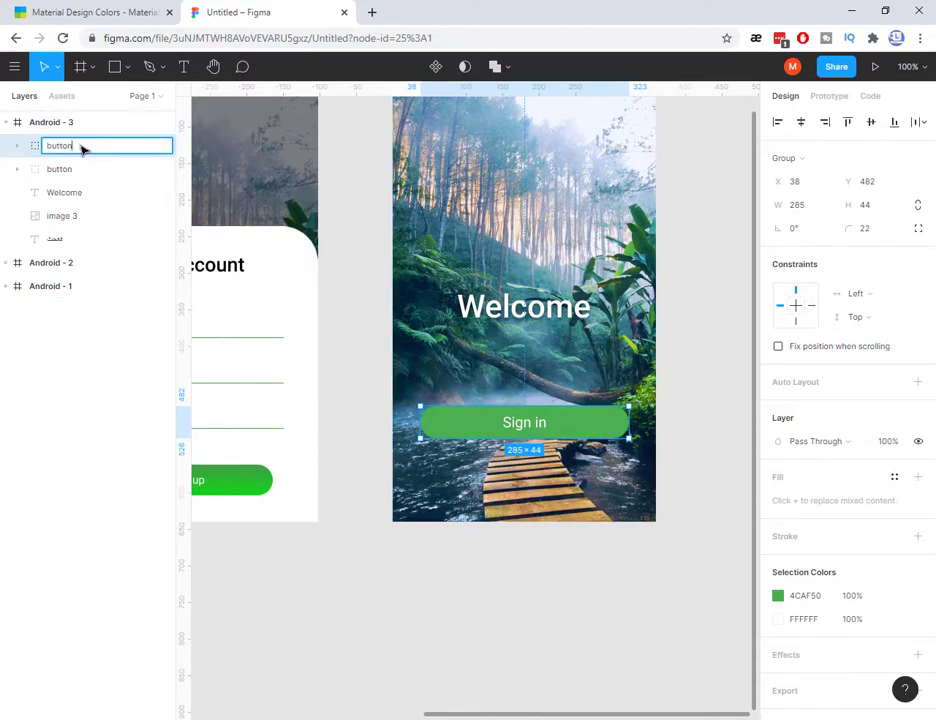
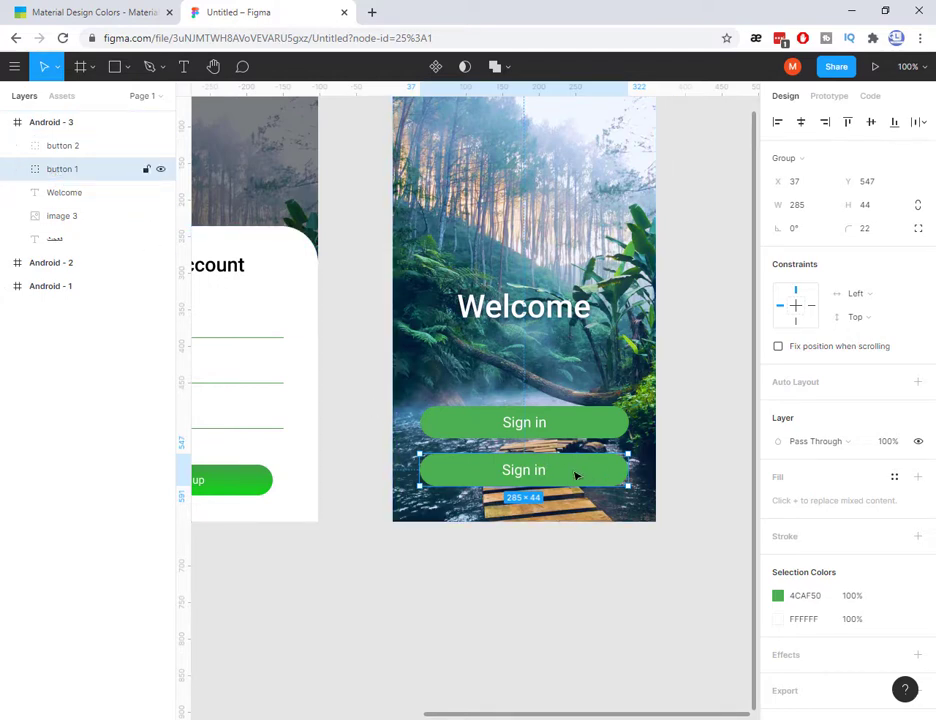
- Change the fill of the rectangle inside the button 1 group to white, FFFFFF
left_click(18, 170)
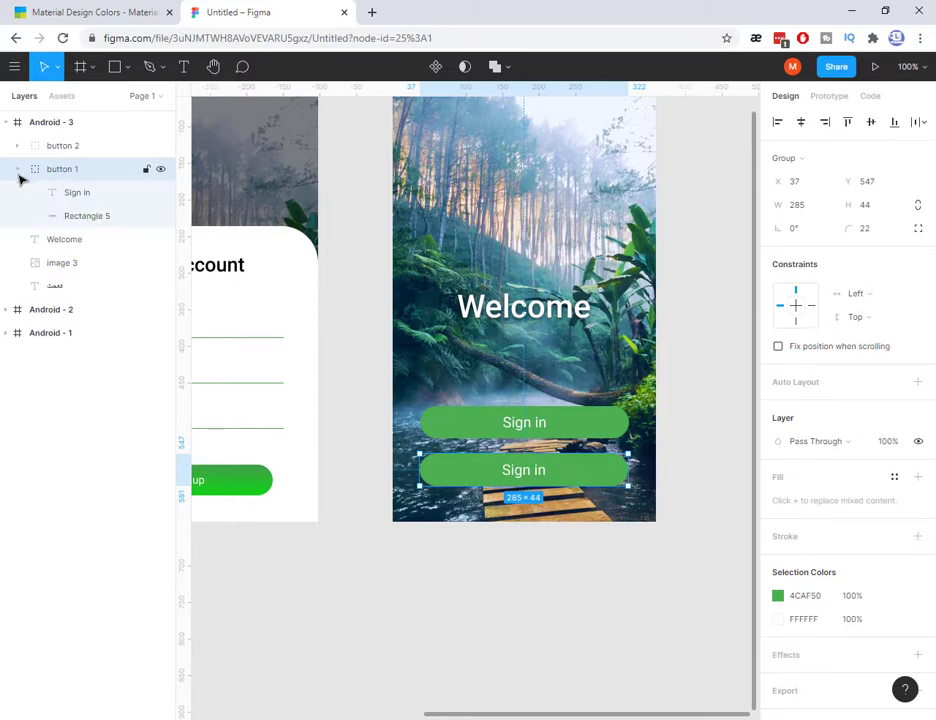
left_click(87, 222)
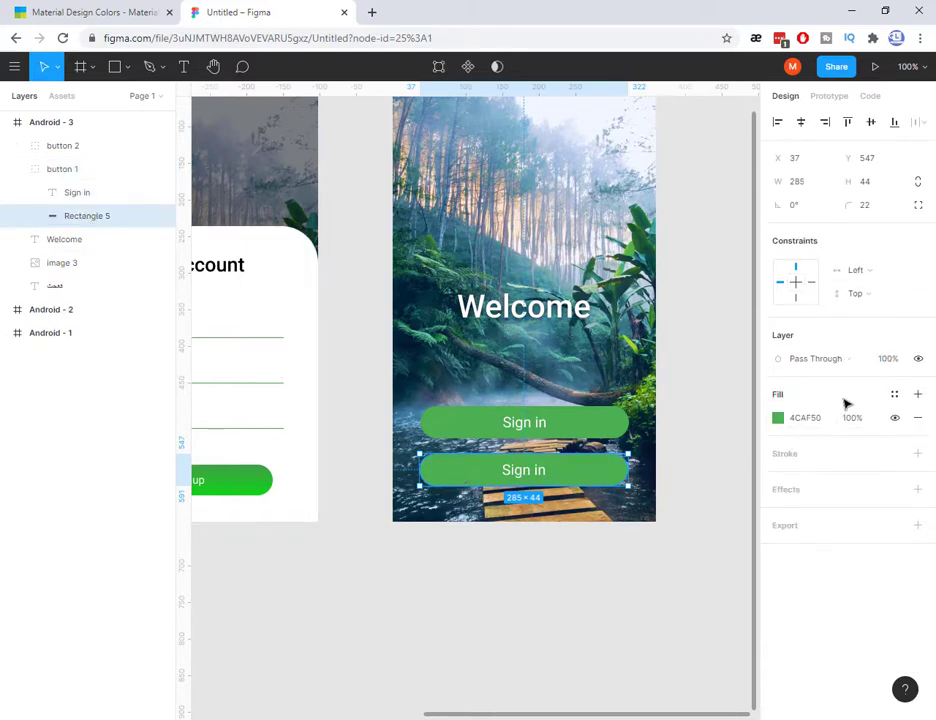
left_click(581, 592)
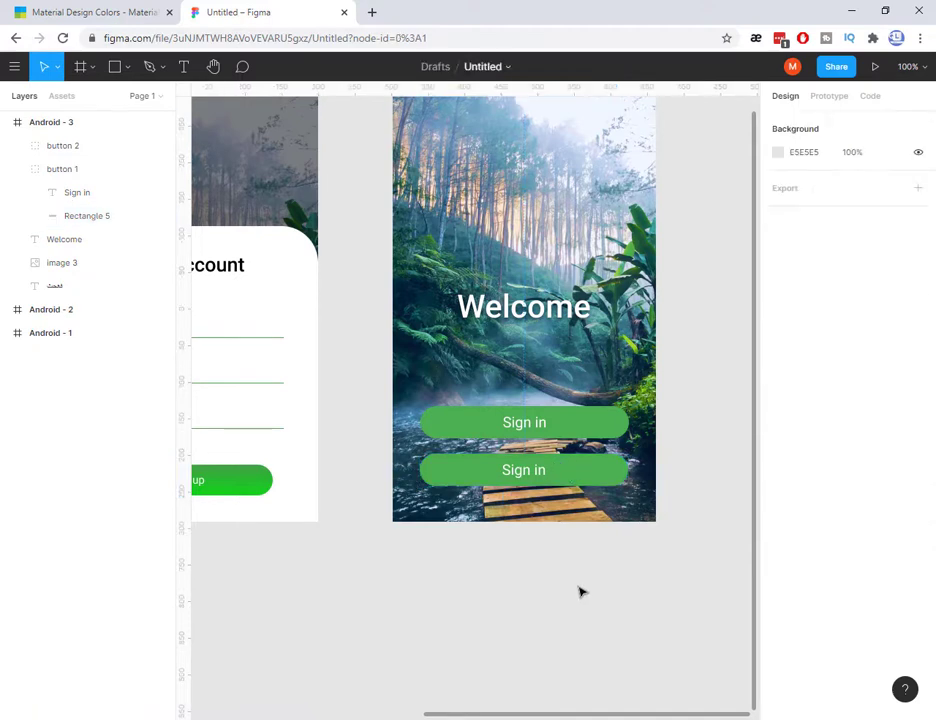
left_click(576, 475)
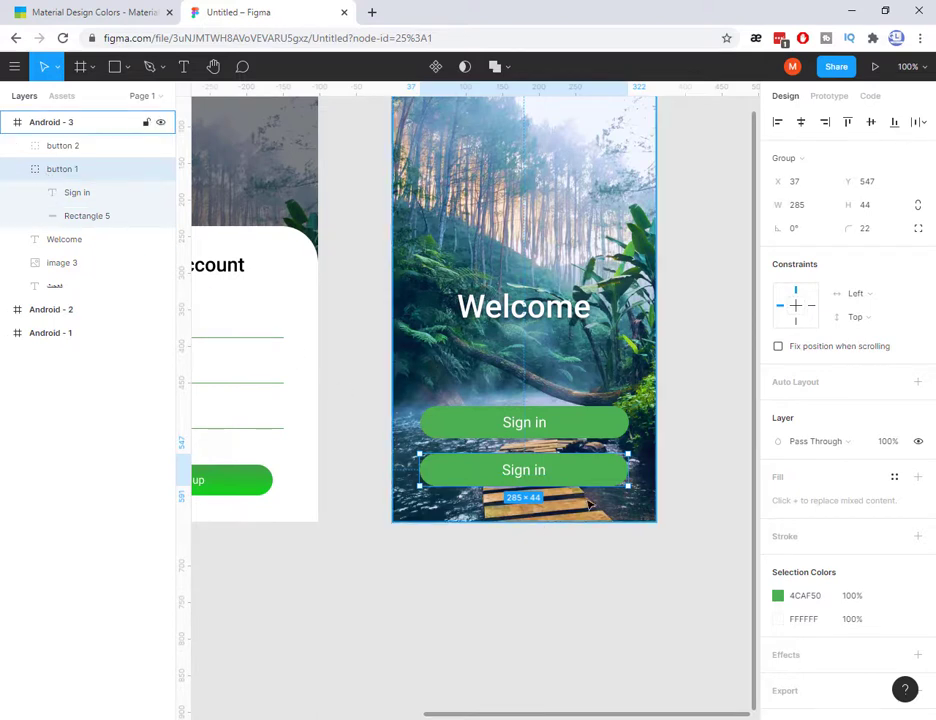
double_click(591, 476)
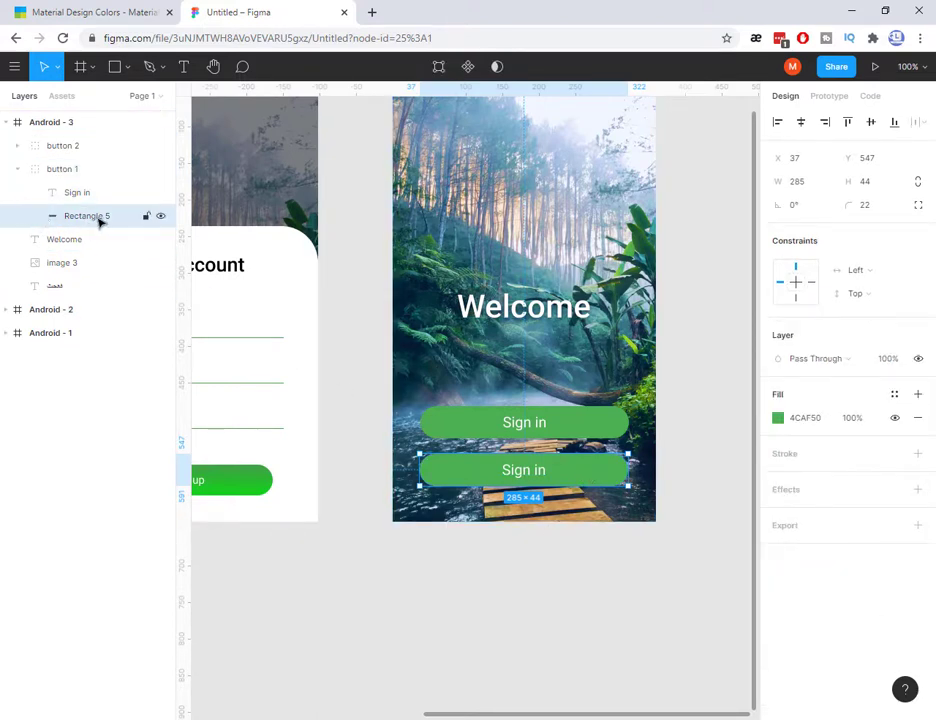
left_click(779, 417)
left_click(697, 418)
left_click(589, 357)
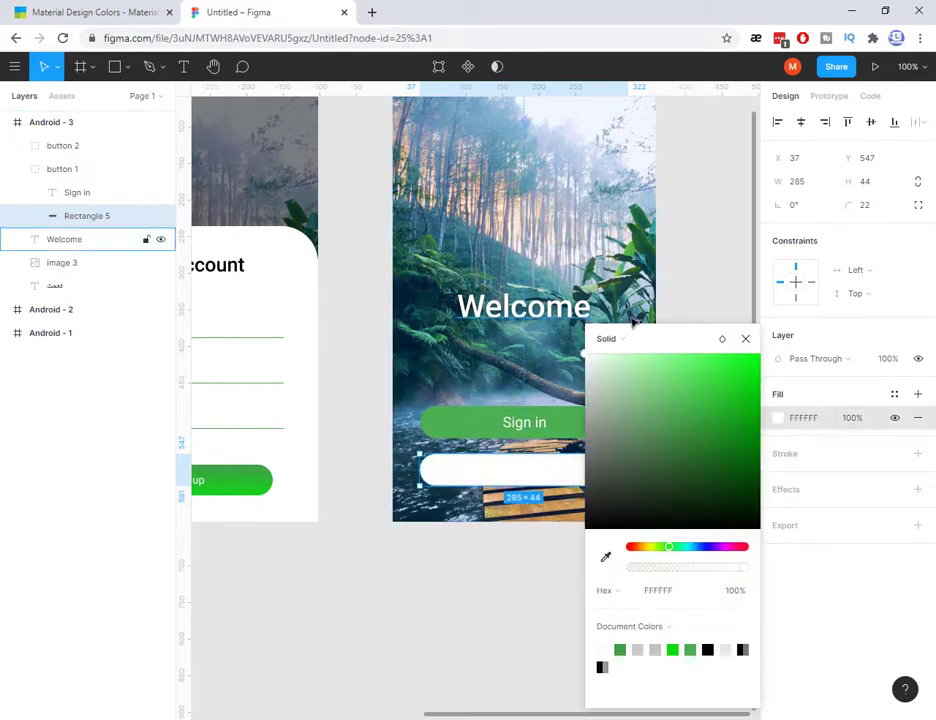
left_click(745, 338)
- Recolor the text in the button 1 group by sampling the upper button's green, 4CAF50, with the eyedropper
left_click(76, 196)
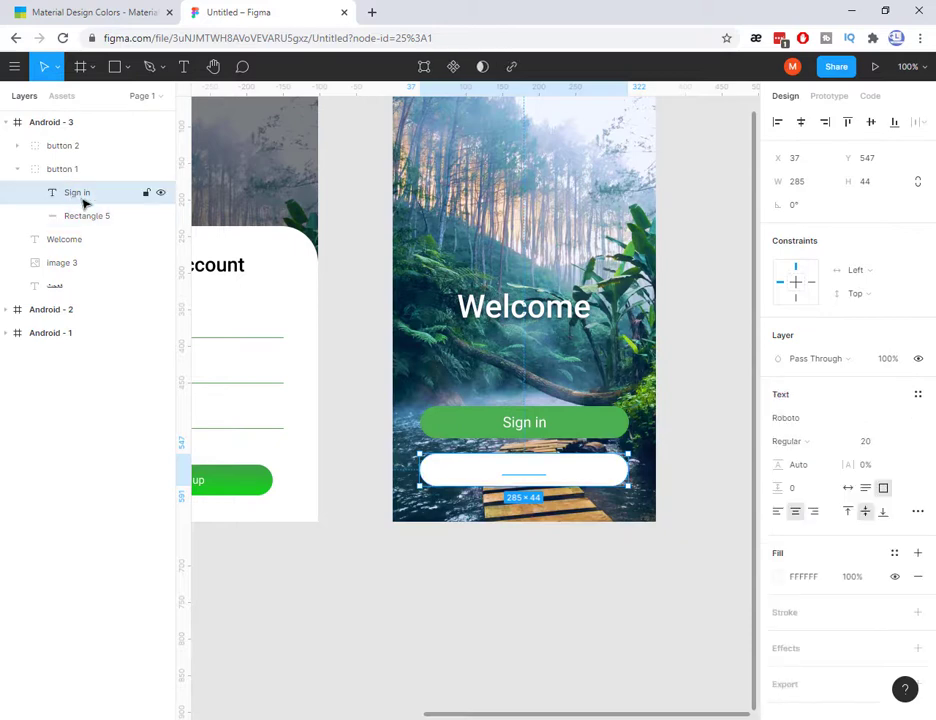
left_click(779, 577)
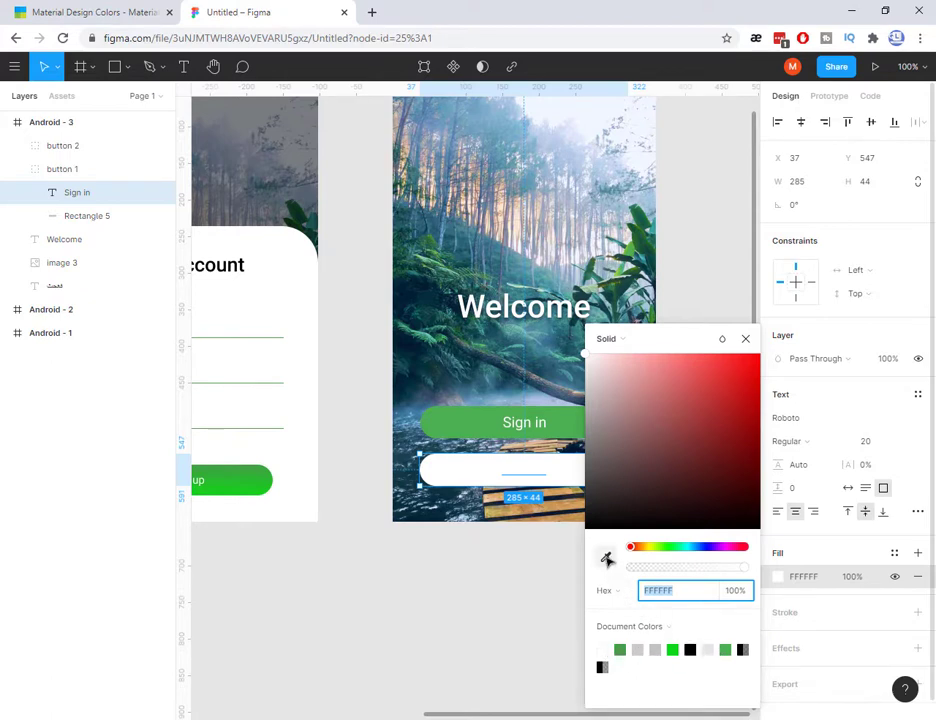
left_click(604, 560)
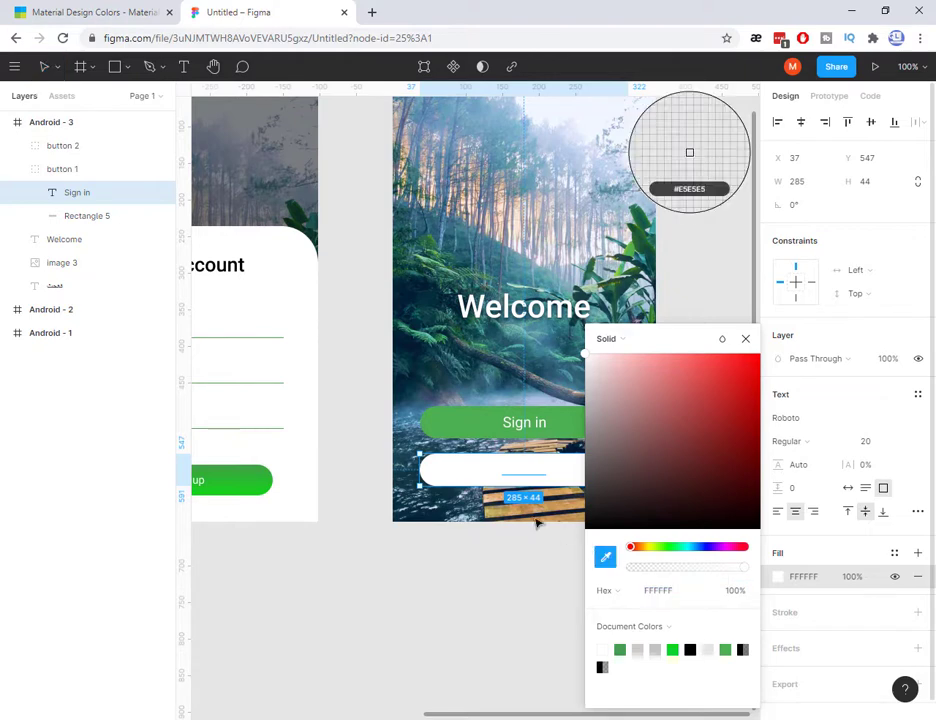
left_click(450, 430)
left_click(464, 597)
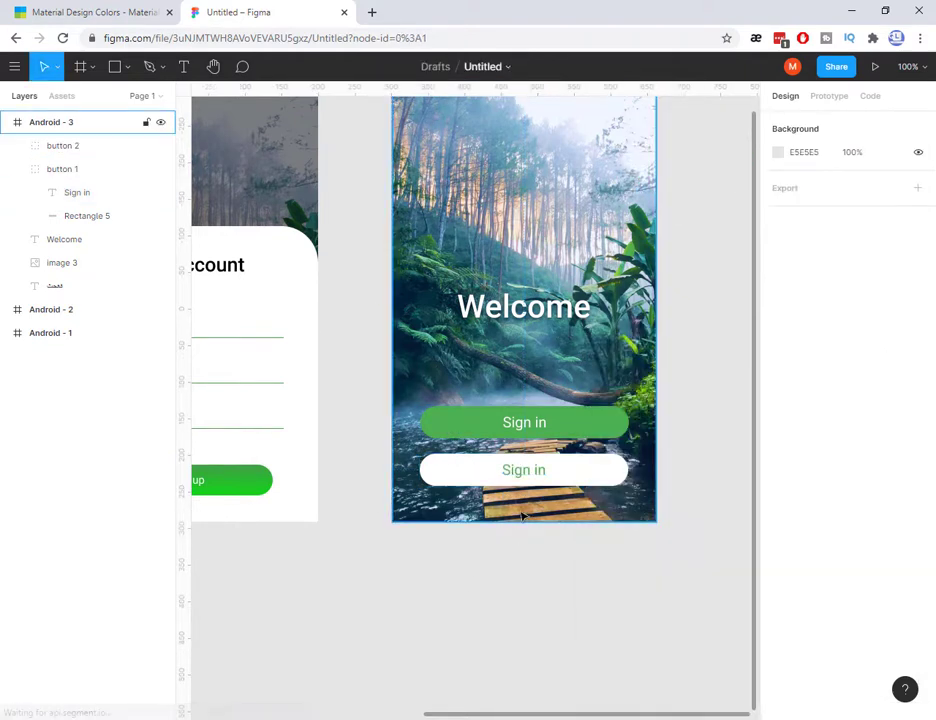
- Change the white button's text to "Sign up"
left_click(533, 470)
left_click(539, 472)
double_click(539, 472)
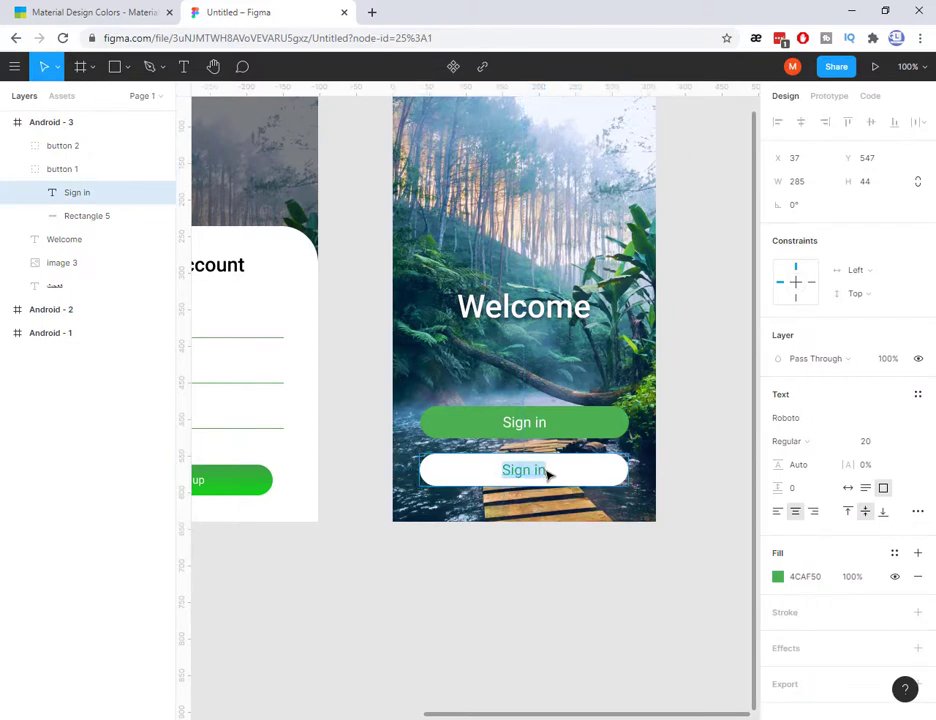
left_click(545, 477)
double_click(545, 477)
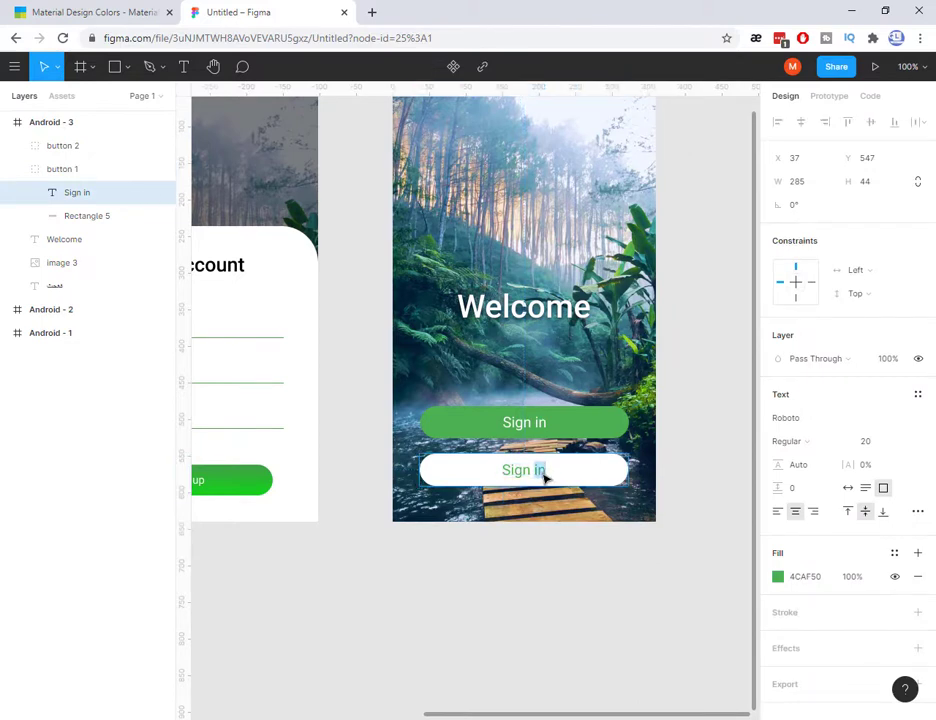
type("up")
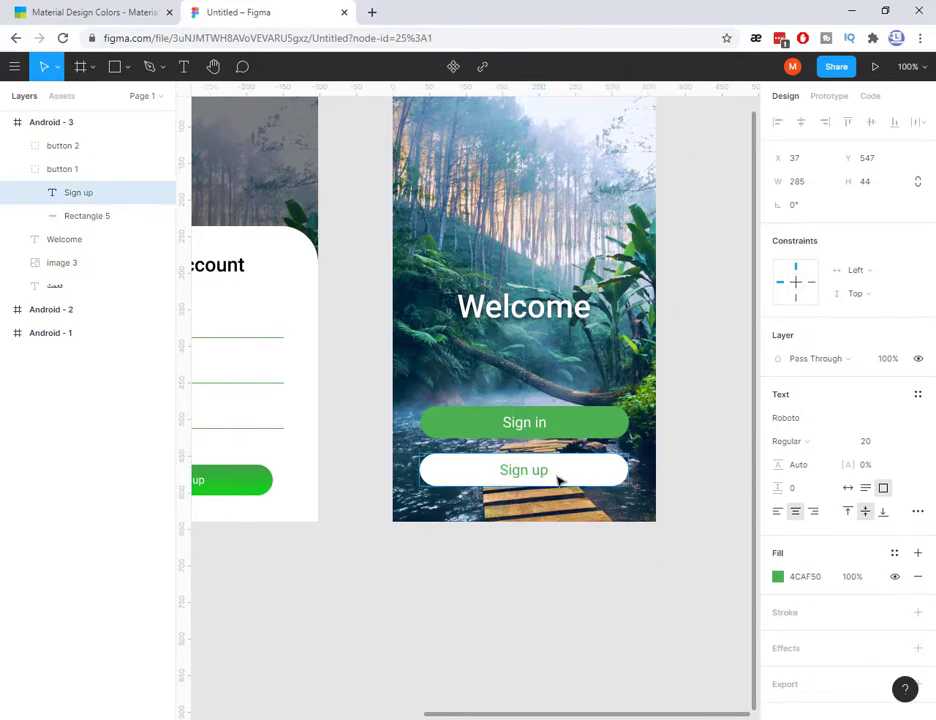
key("Escape")
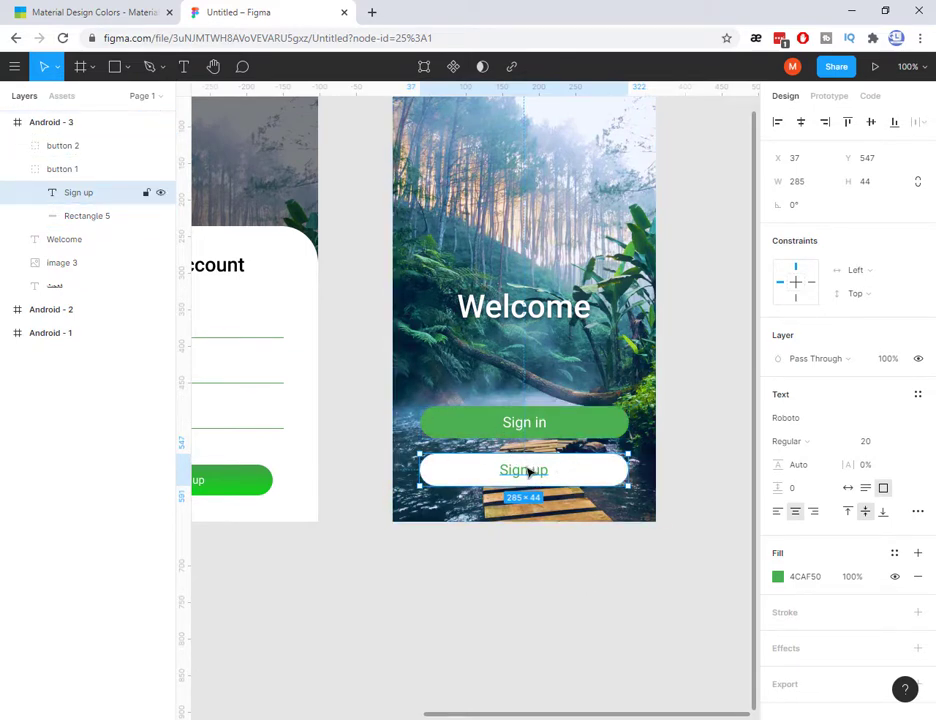
left_click(505, 571)
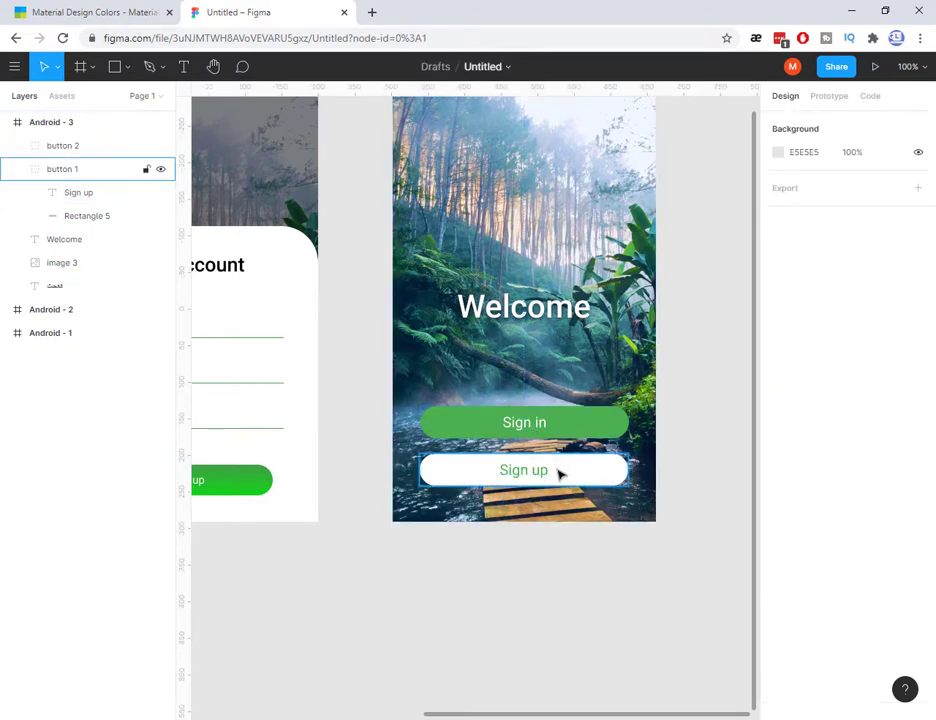
left_click(68, 147)
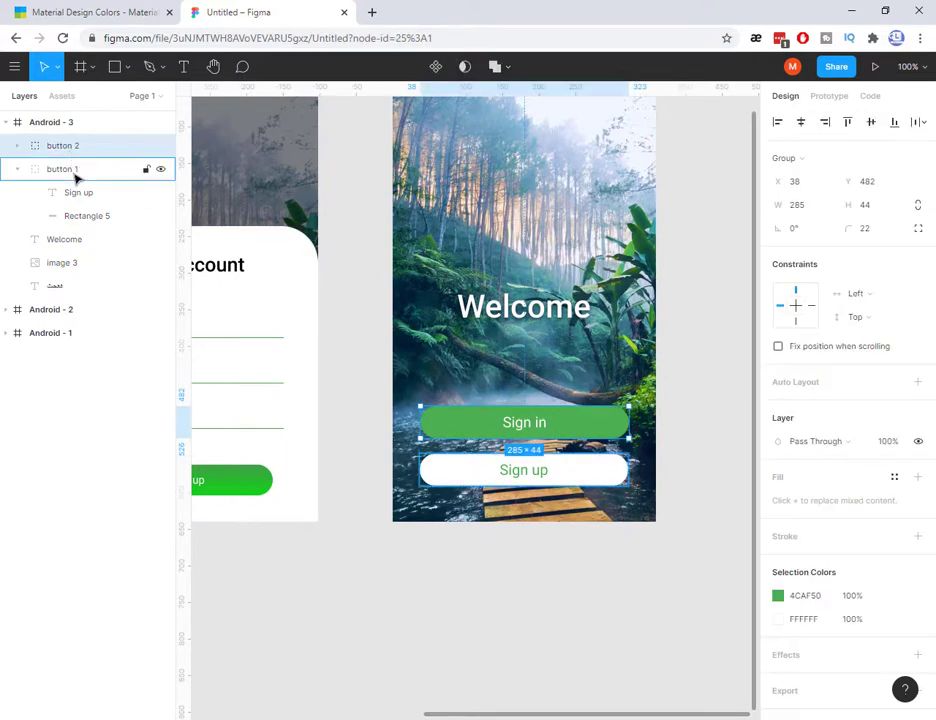
left_click(75, 176, "shift")
left_click(520, 641)
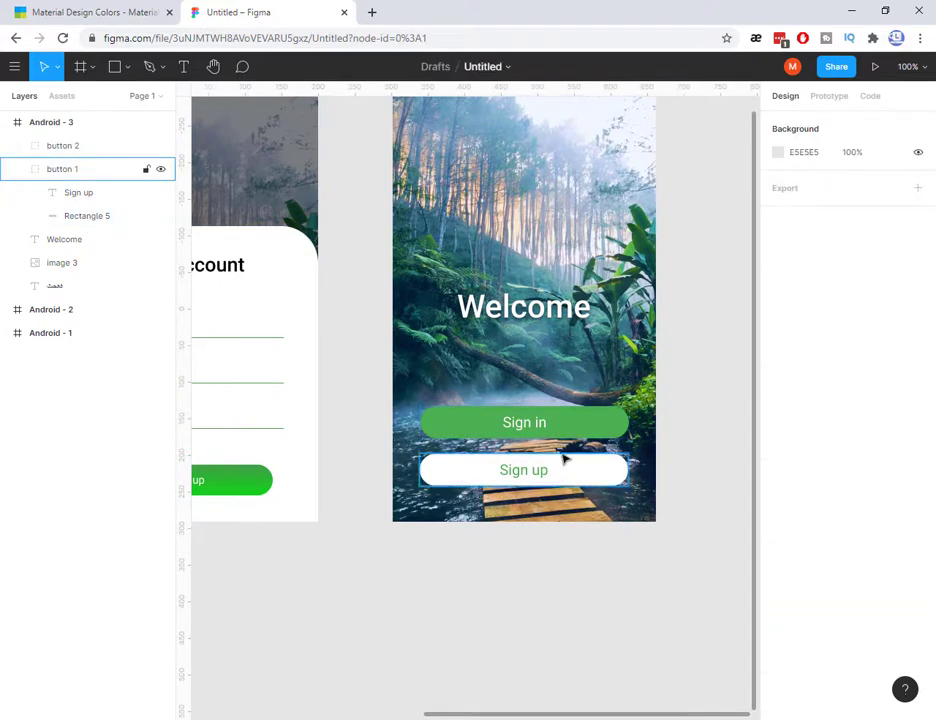
left_click(564, 428)
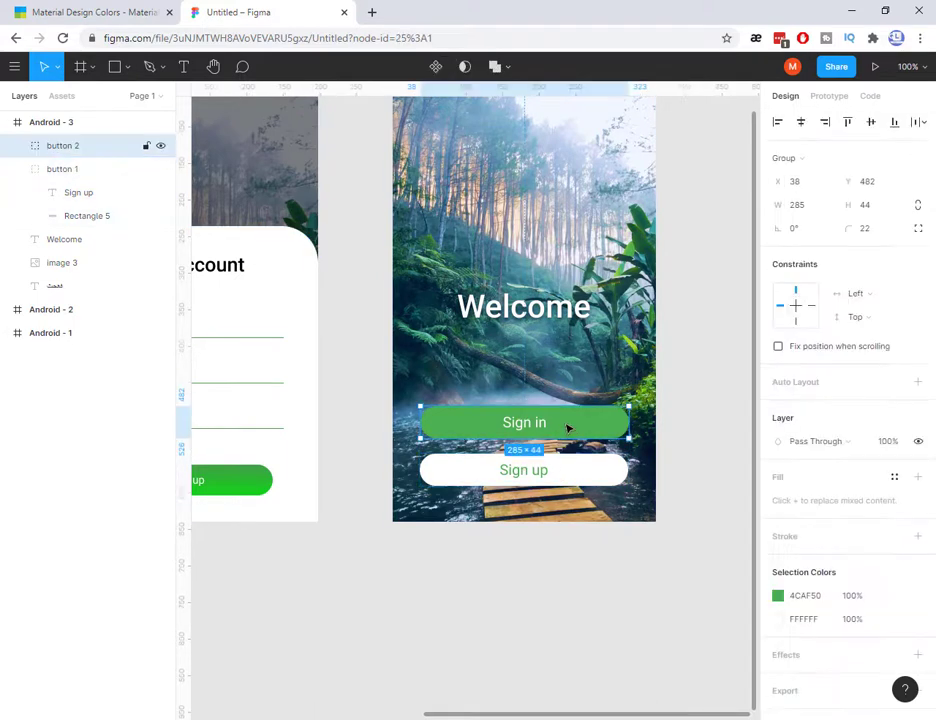
left_click(565, 477)
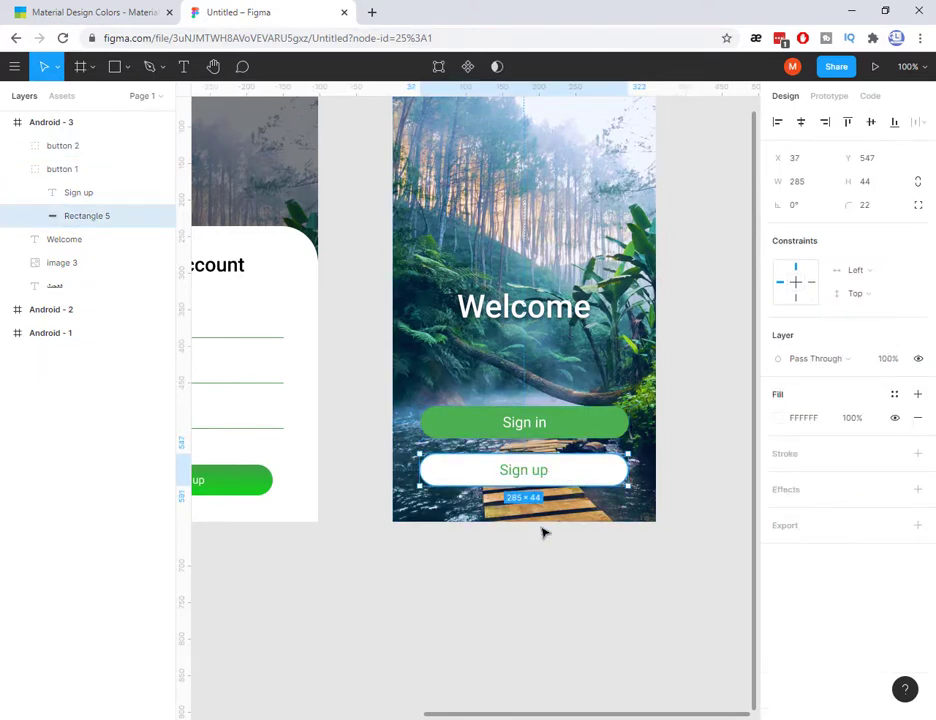
key("ctrl+plus")
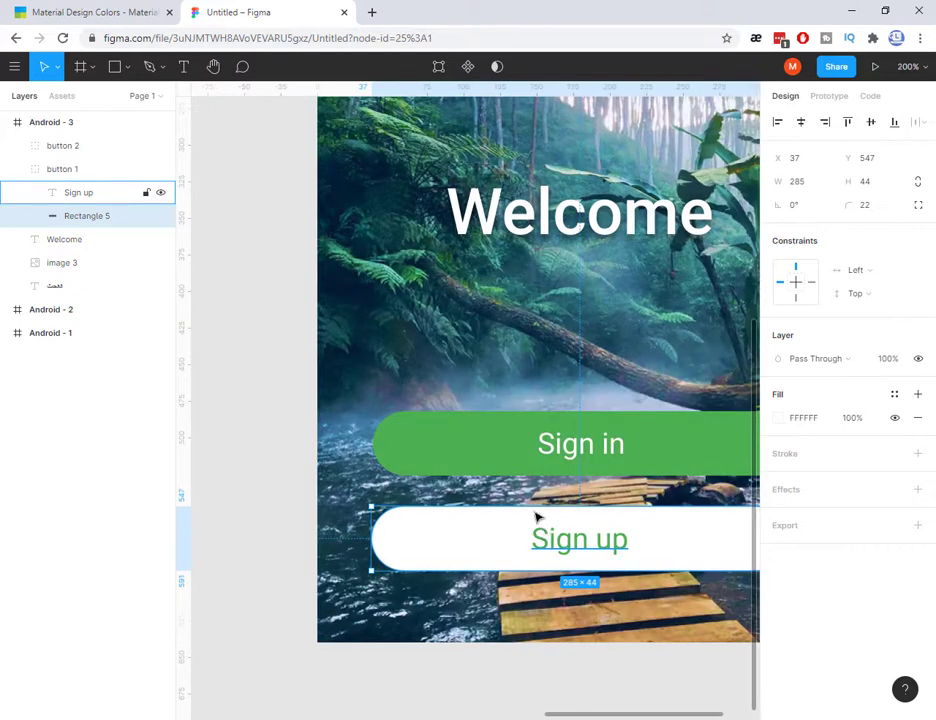
left_click(518, 437, "shift")
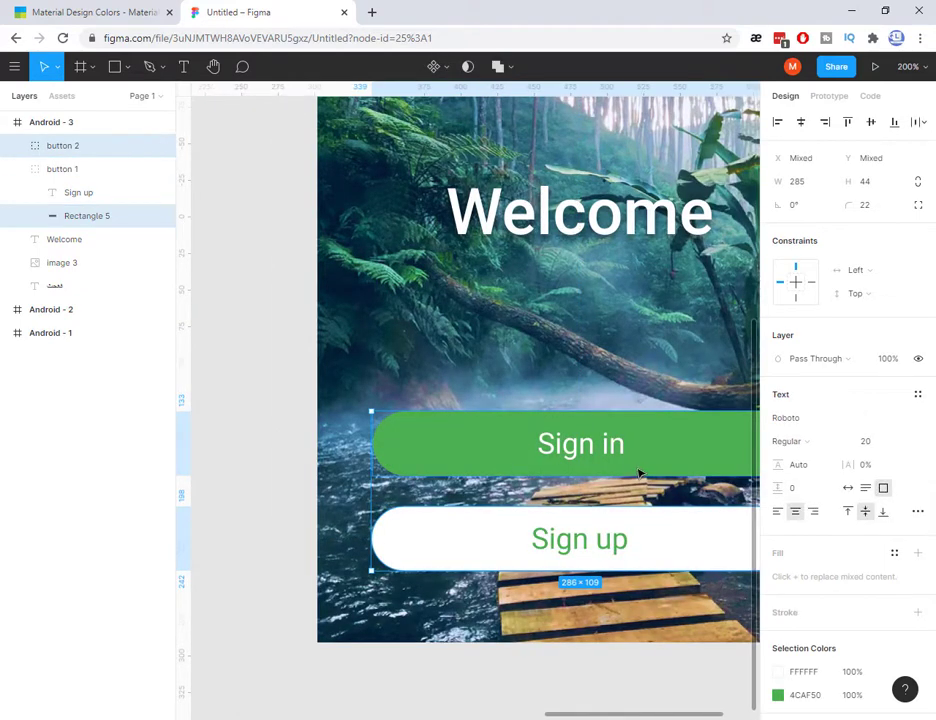
left_click_drag(620, 458, 587, 430)
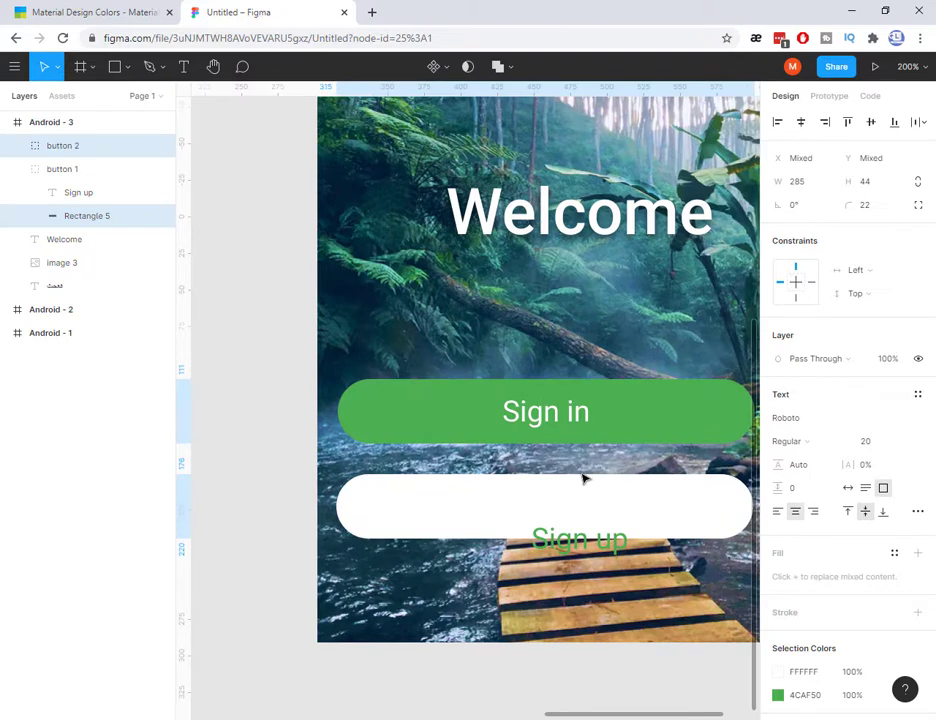
key("ctrl+z")
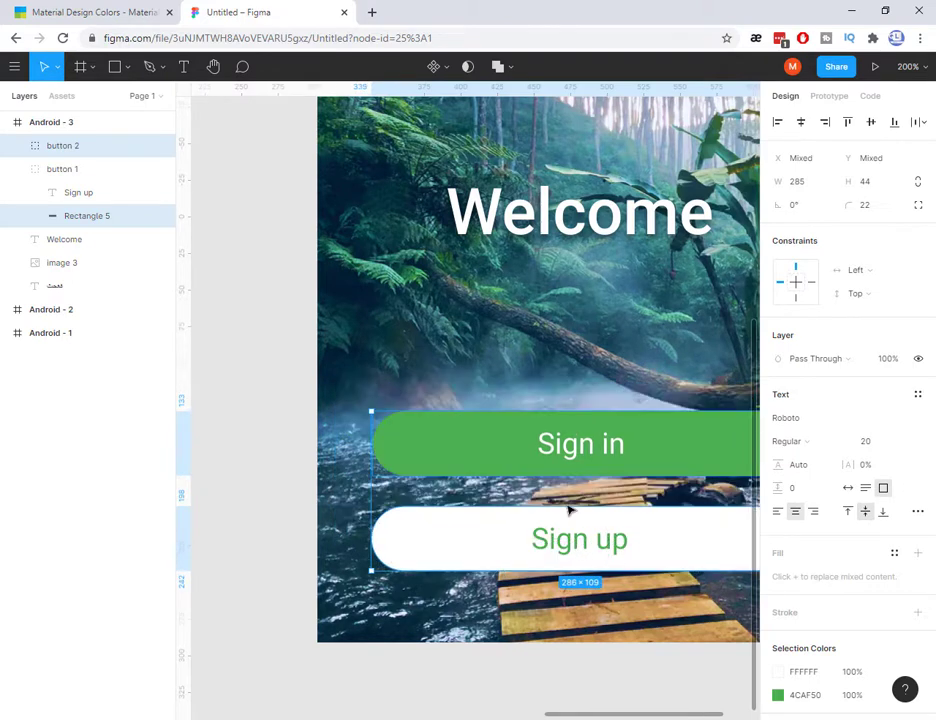
- Select the button 1 and button 2 groups together and reduce the vertical spacing between them to 18
left_click(75, 172)
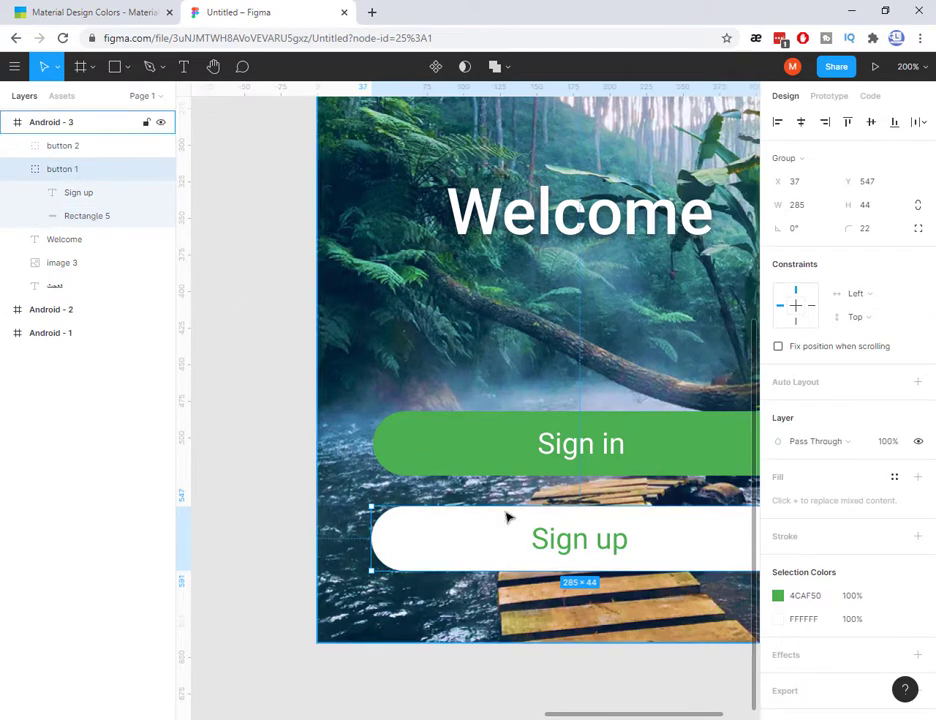
left_click(583, 700)
left_click(594, 537)
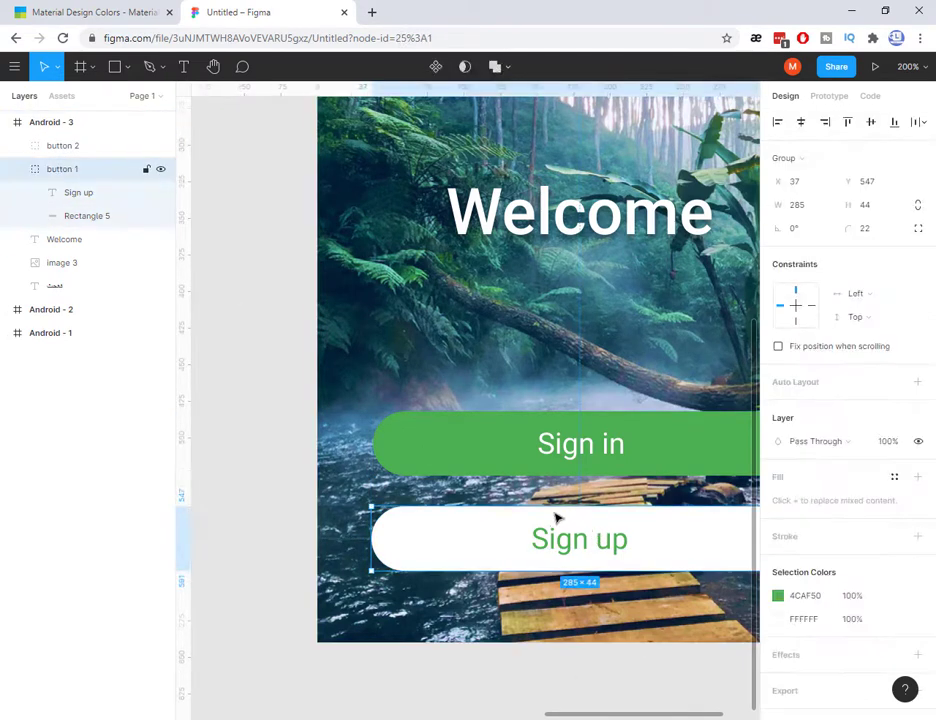
left_click(547, 452, "shift")
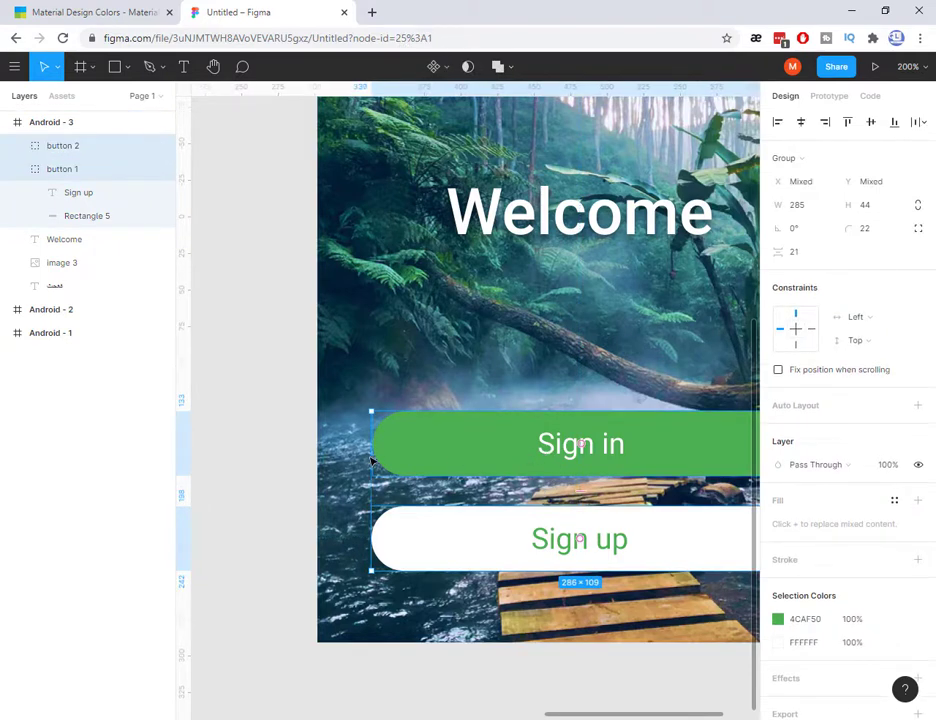
left_click(18, 171)
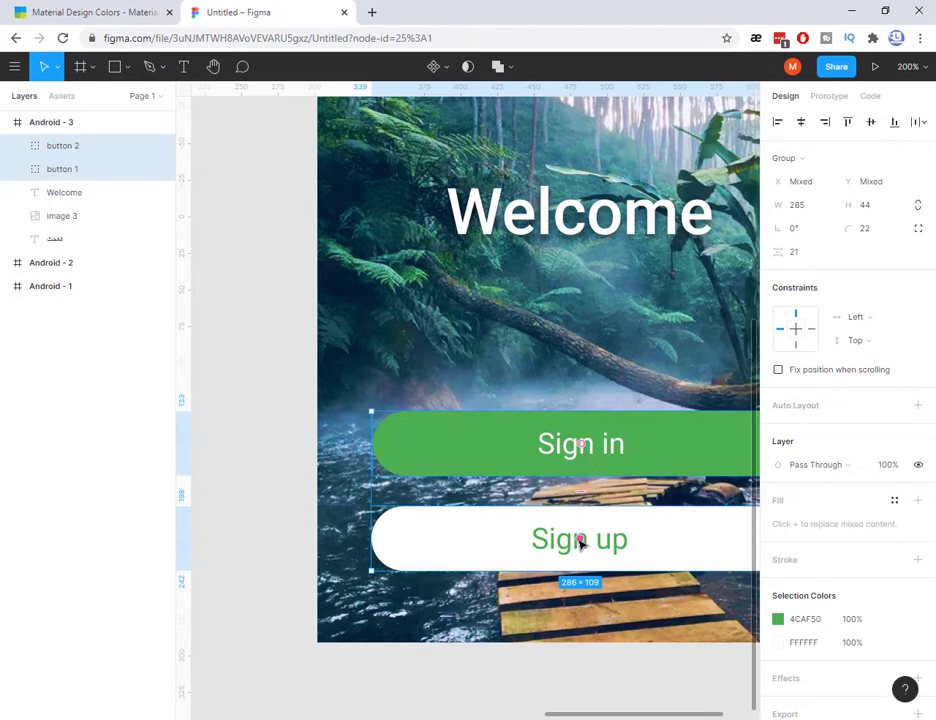
mouse_move(587, 500)
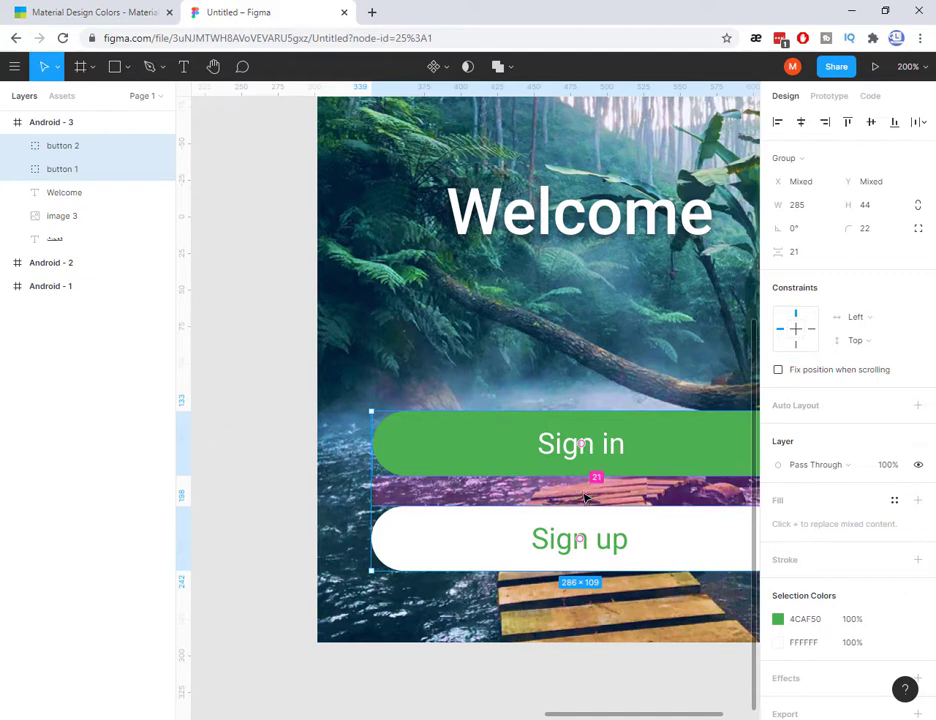
mouse_move(587, 498)
left_mouse_down()
mouse_move(583, 512)
mouse_move(586, 496)
left_mouse_up()
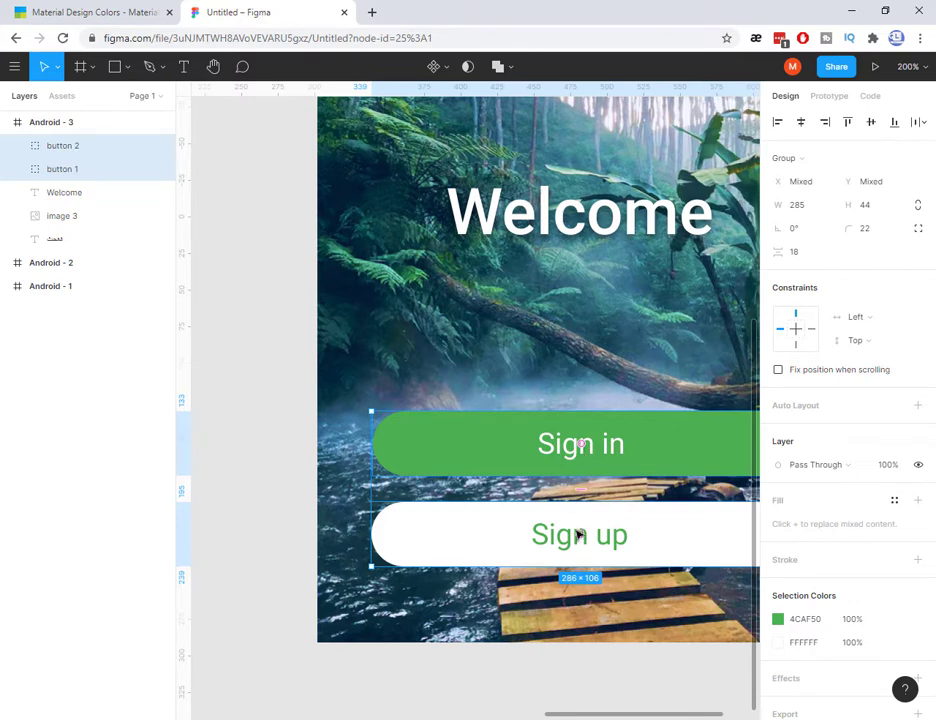
left_click_drag(579, 537, 583, 505)
left_click(574, 694)
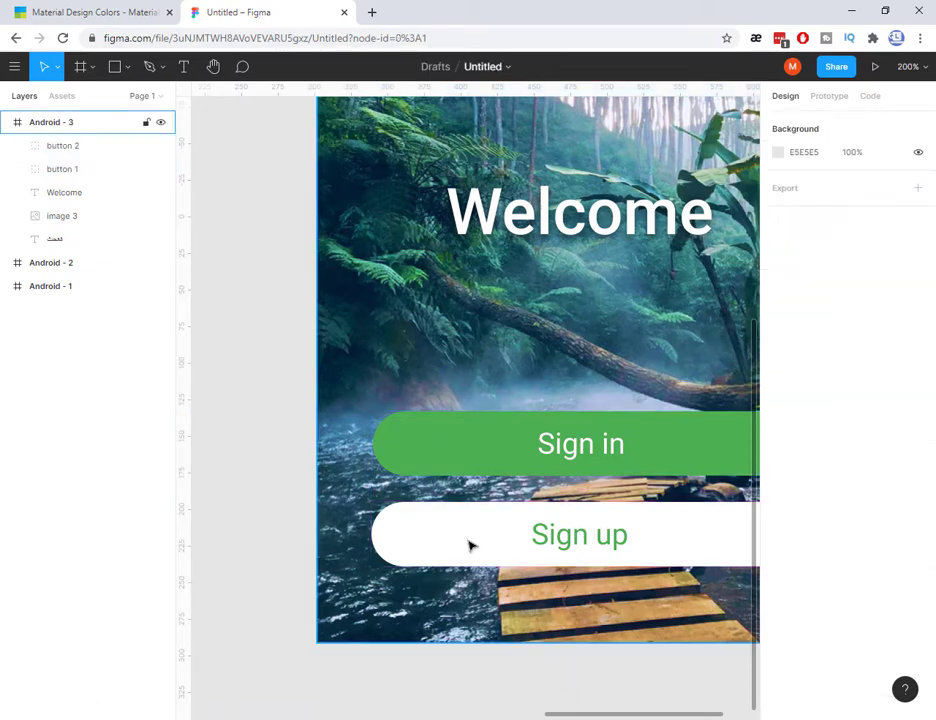
- Select both button groups and widen the vertical spacing between them to 21
left_click(583, 456)
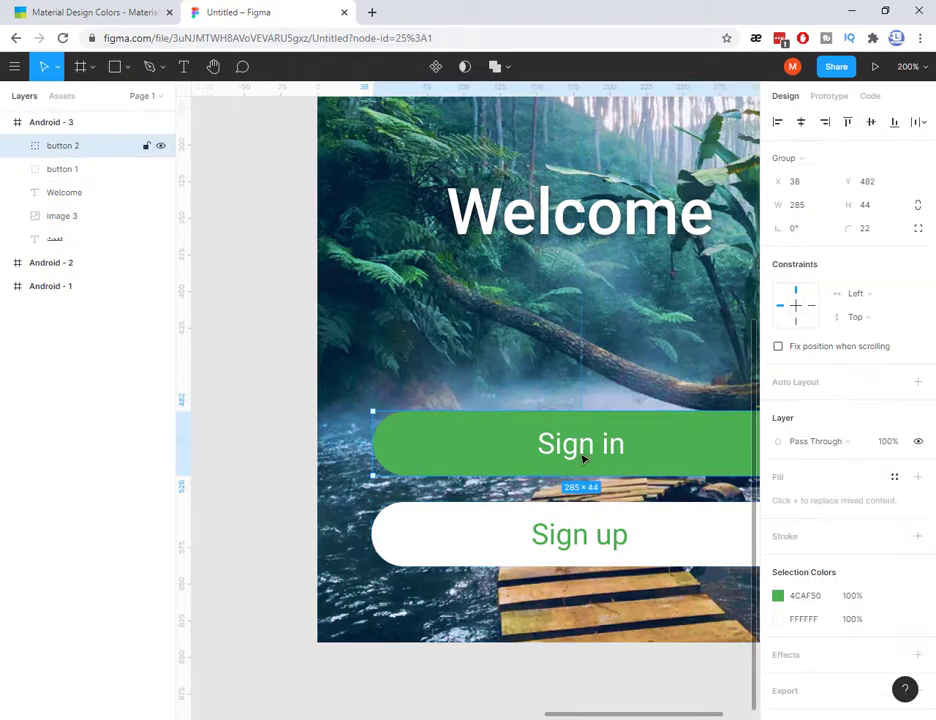
left_click(583, 530, "shift")
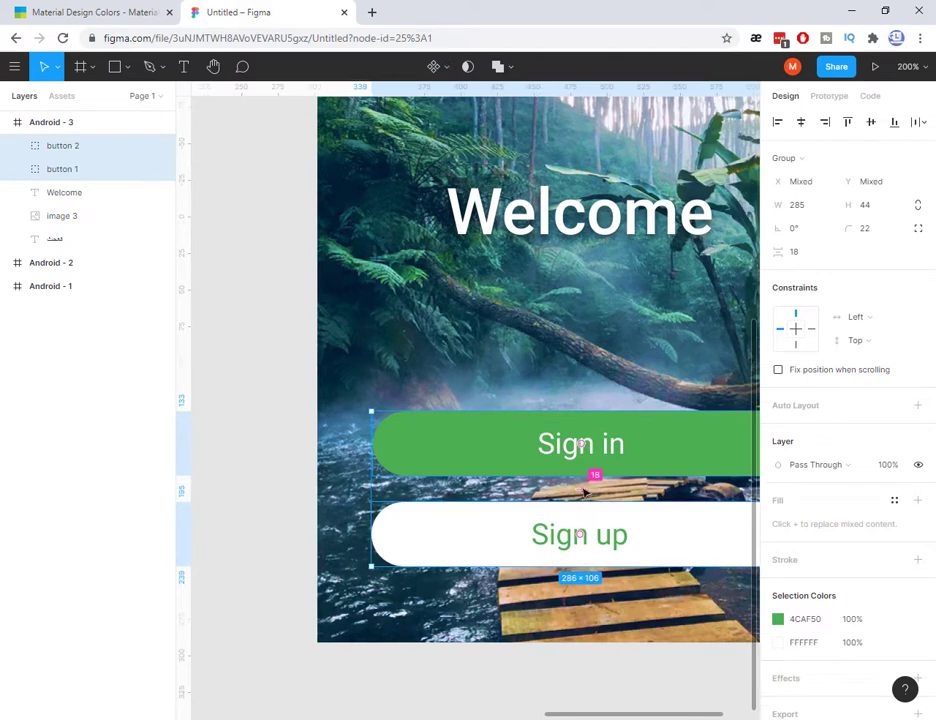
left_click_drag(585, 490, 587, 543)
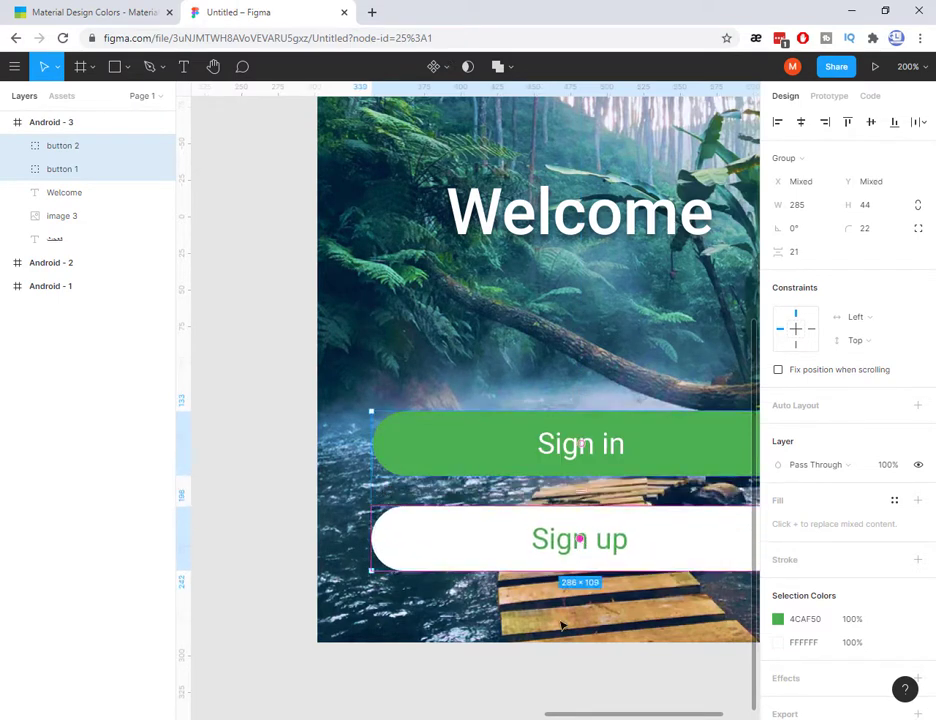
left_click(555, 699)
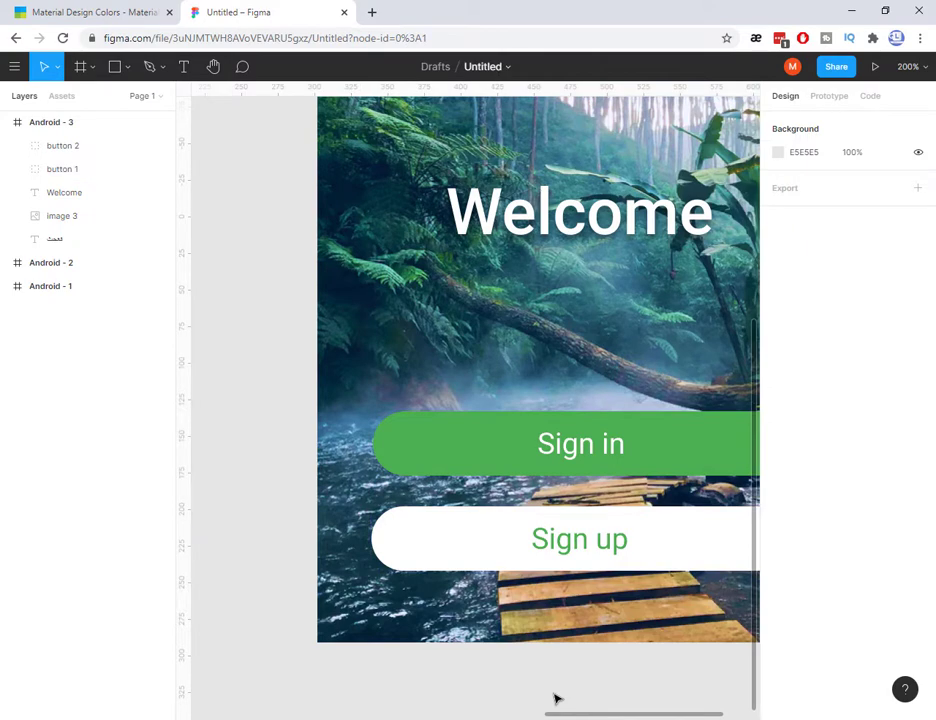
- Change the fill of Rectangle 5 in the button 2 group from solid to a linear gradient
key("shift+0")
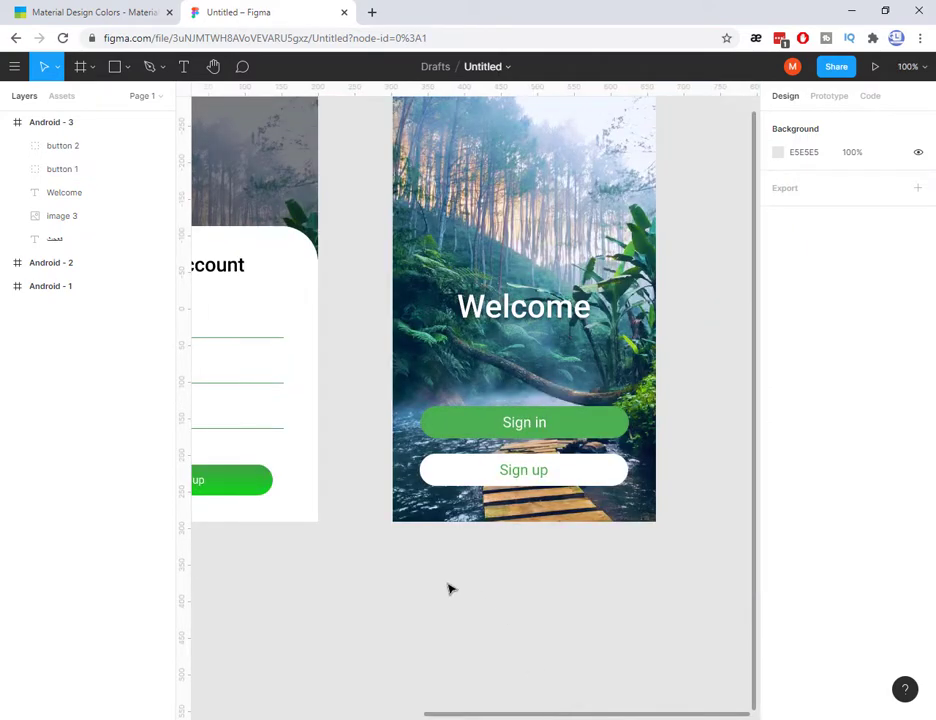
left_click_drag(320, 587, 458, 577)
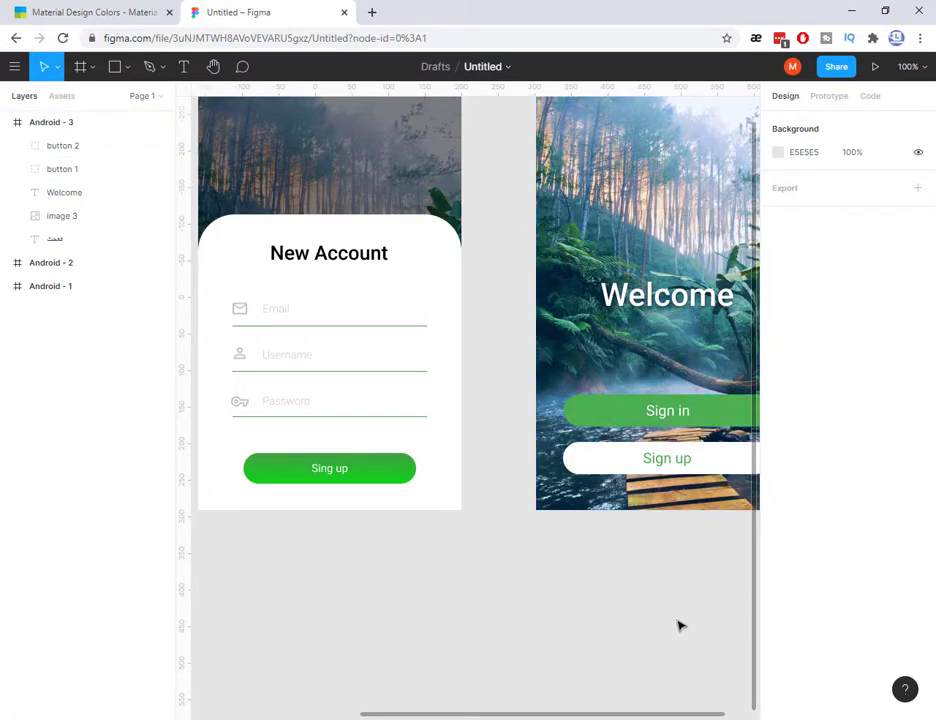
left_click(635, 420)
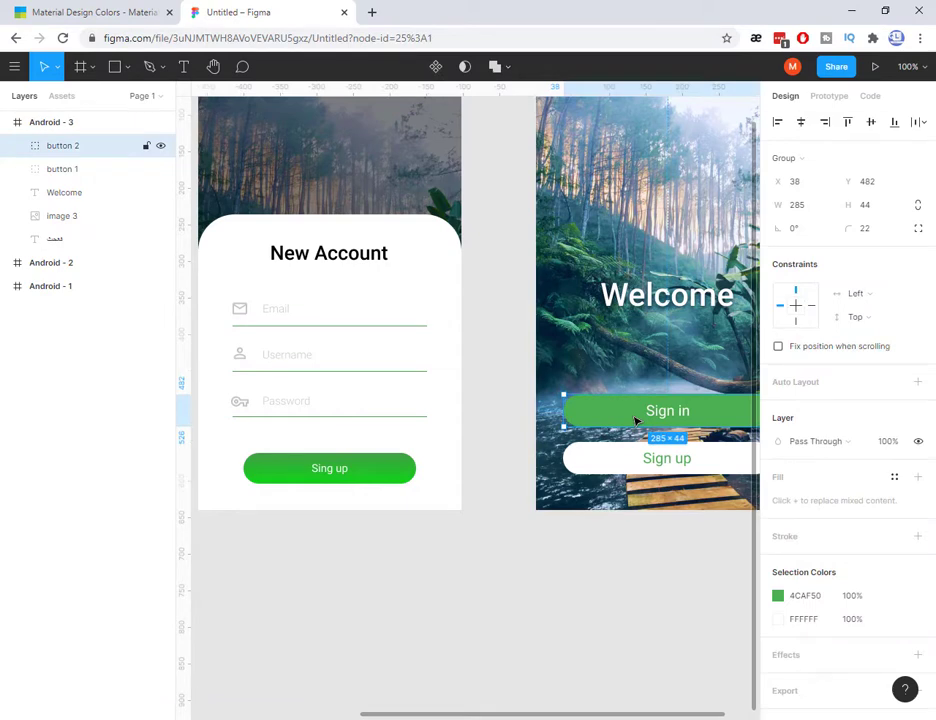
key("shift+2")
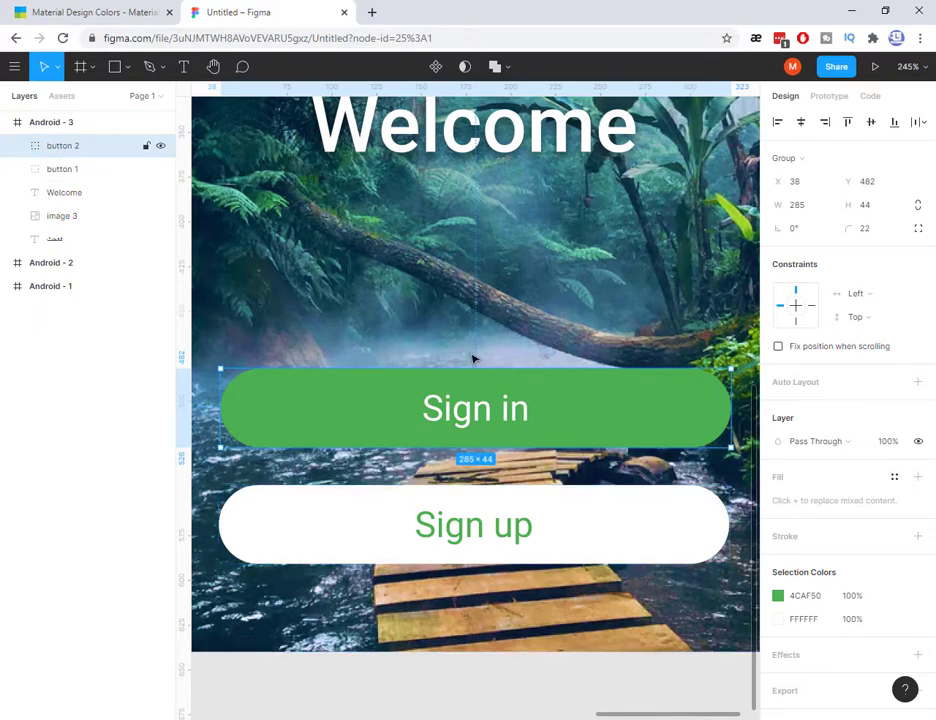
left_click(19, 146)
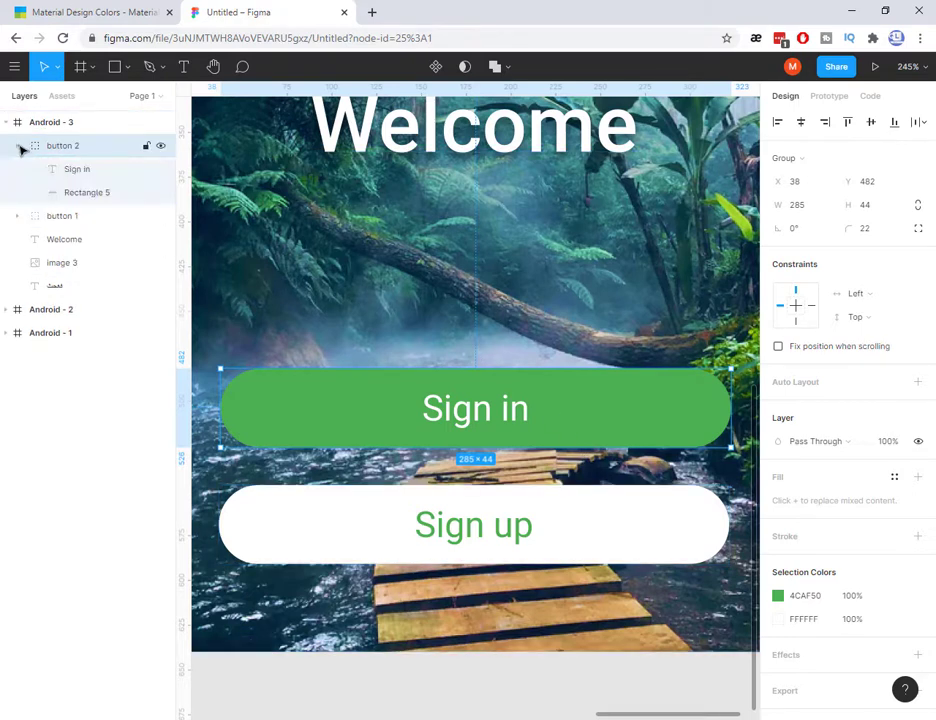
left_click(91, 194)
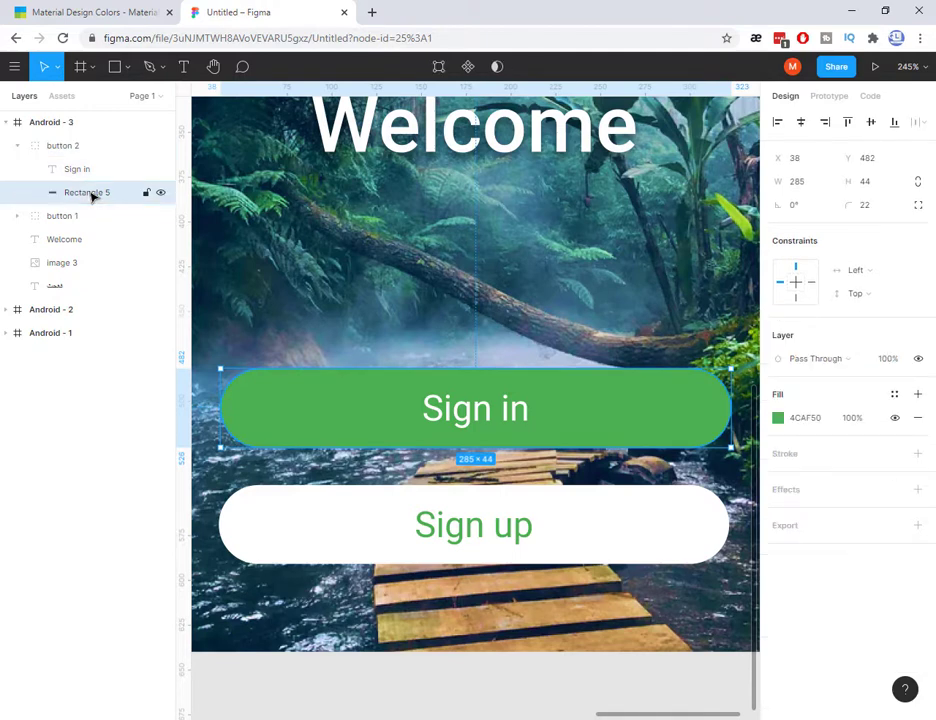
left_click(779, 418)
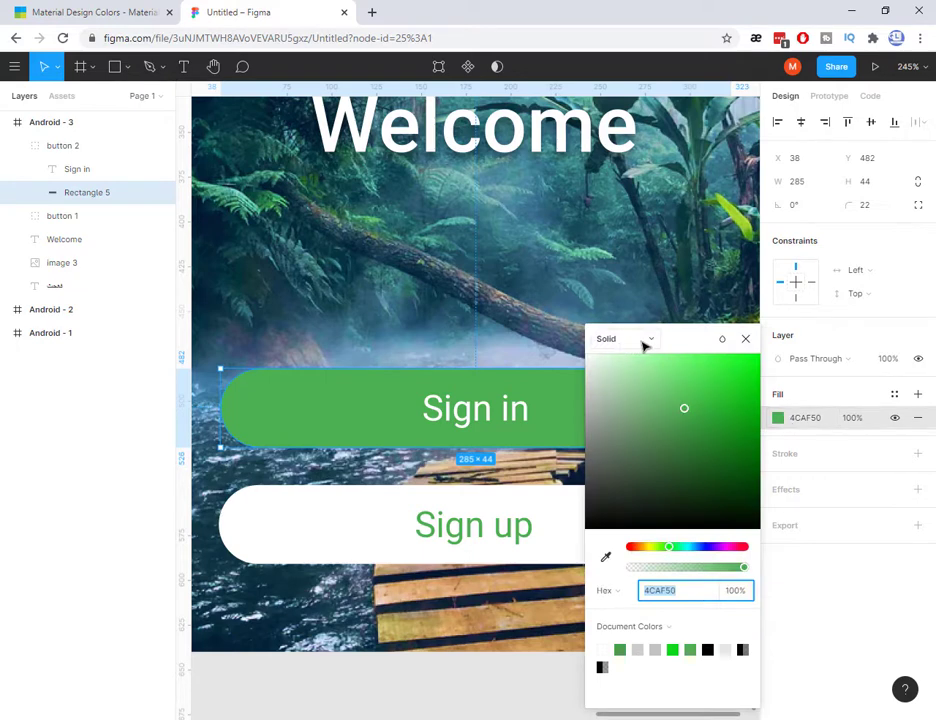
left_click_drag(632, 339, 140, 251)
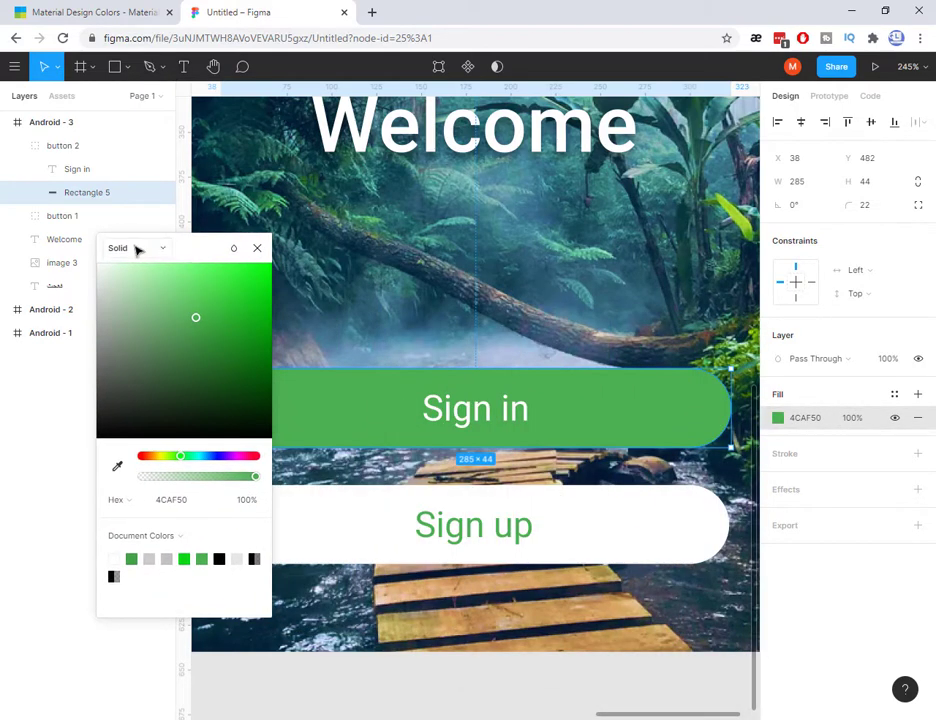
left_click(137, 248)
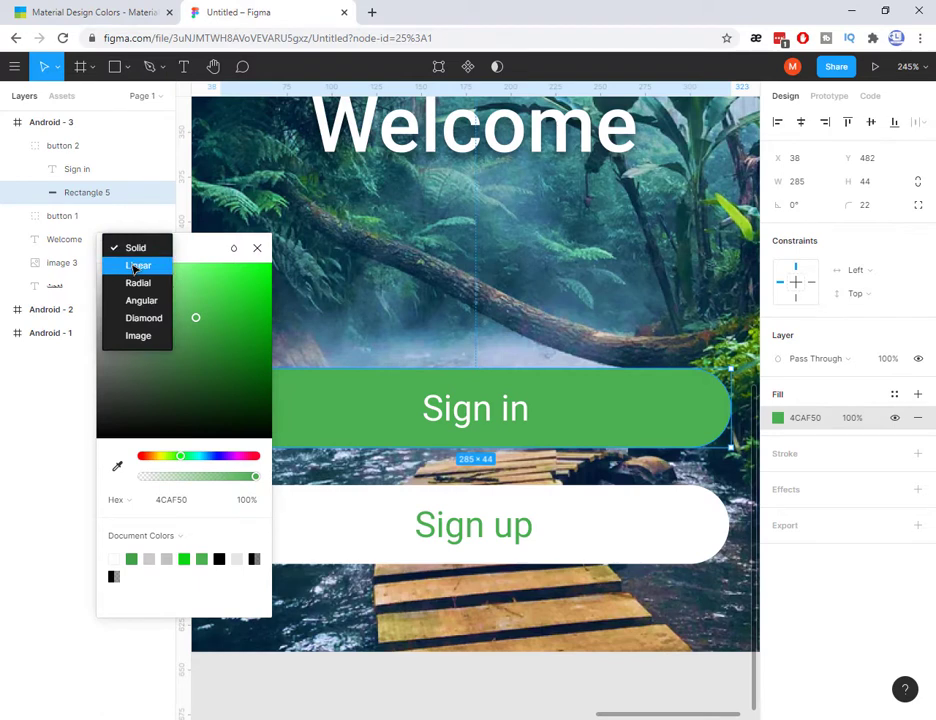
left_click(135, 267)
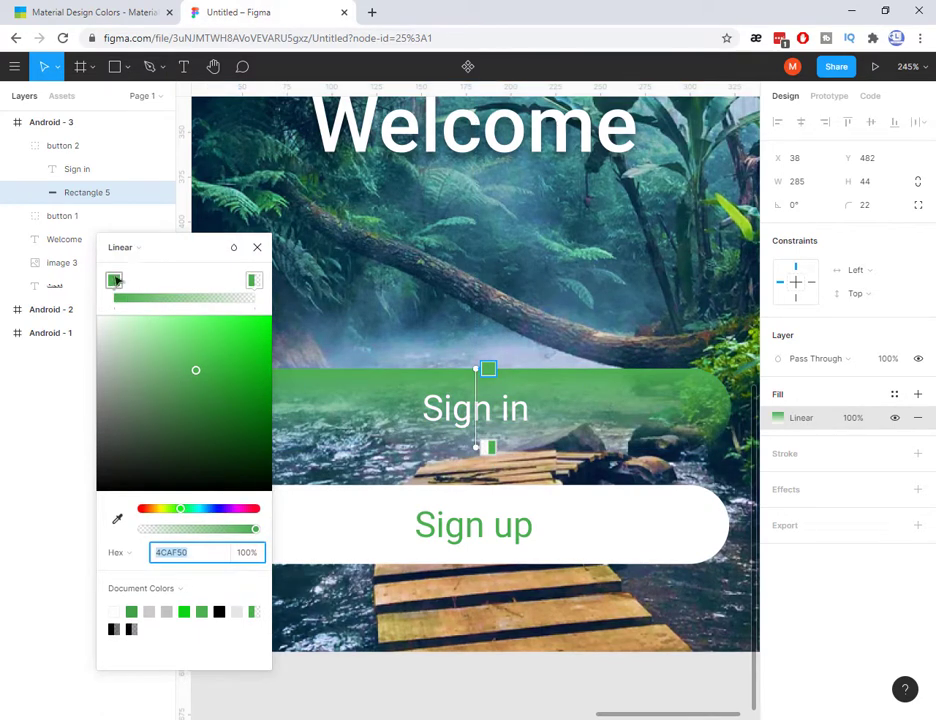
- Make the gradient's end stop a brighter green at 100% opacity and recolor its start stop to 2AB530
left_click(255, 281)
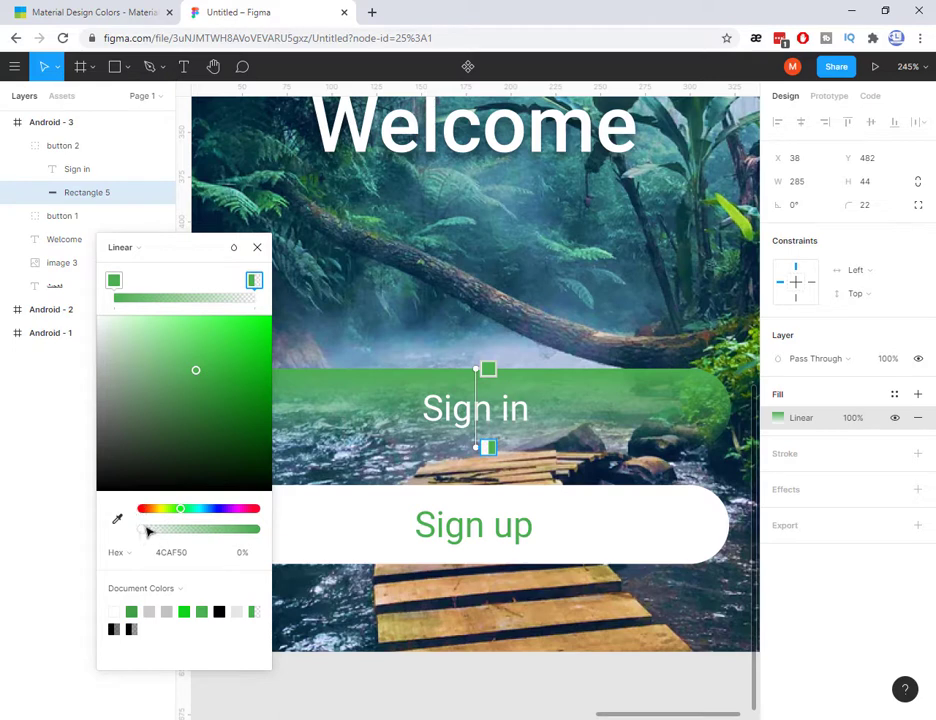
left_click_drag(147, 531, 272, 531)
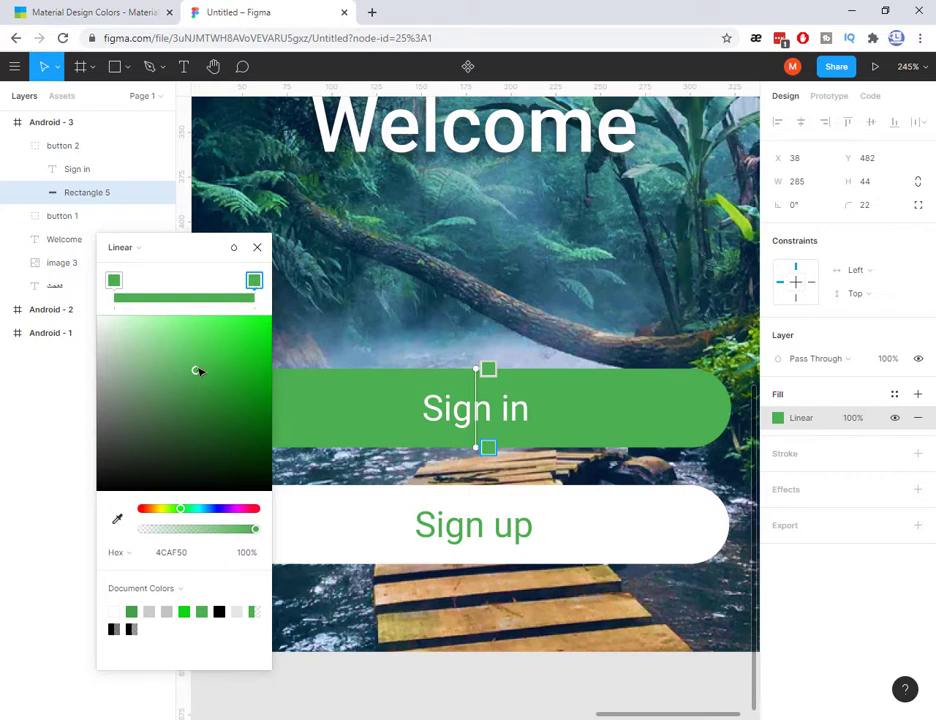
left_click_drag(197, 372, 258, 345)
left_click(113, 283)
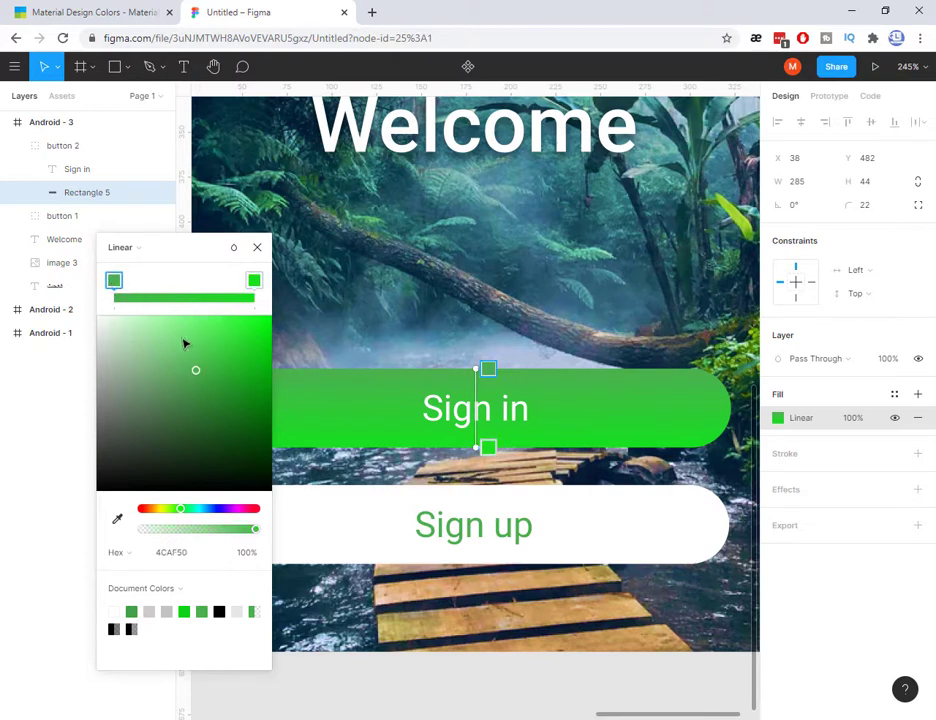
left_click_drag(196, 370, 233, 376)
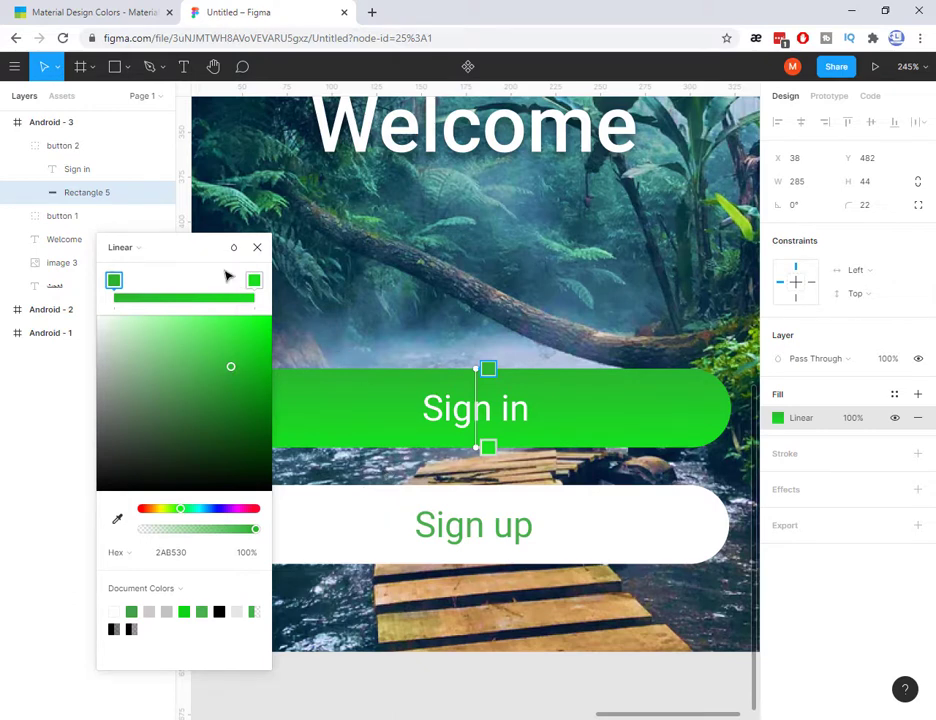
- Try a teal 20CB83 color stop in the middle of the Sign in button's gradient and delete it
left_click_drag(198, 254, 184, 213)
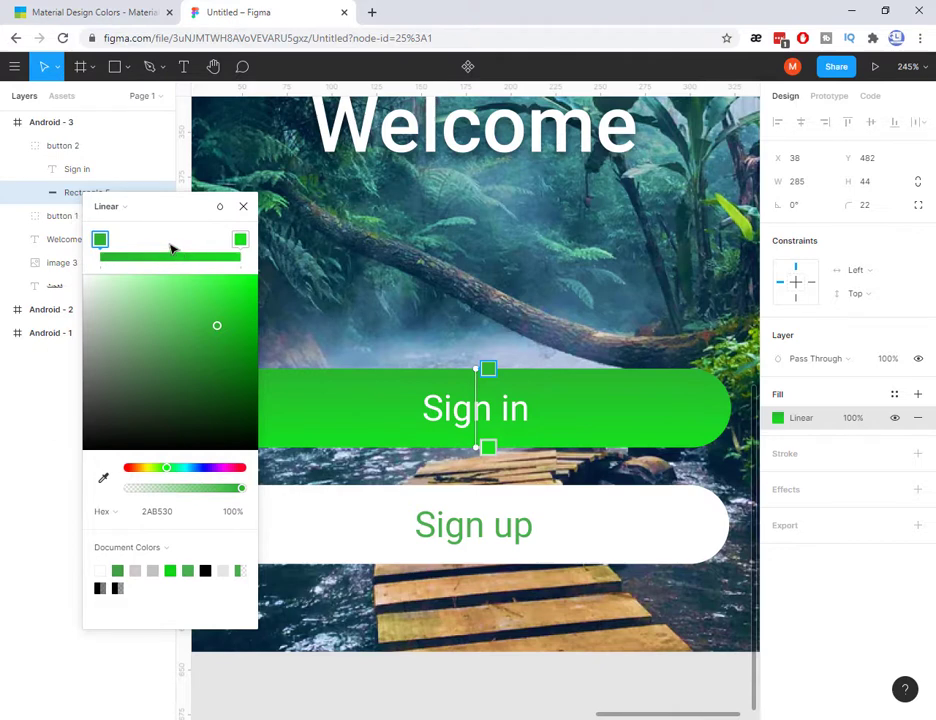
left_click(170, 252)
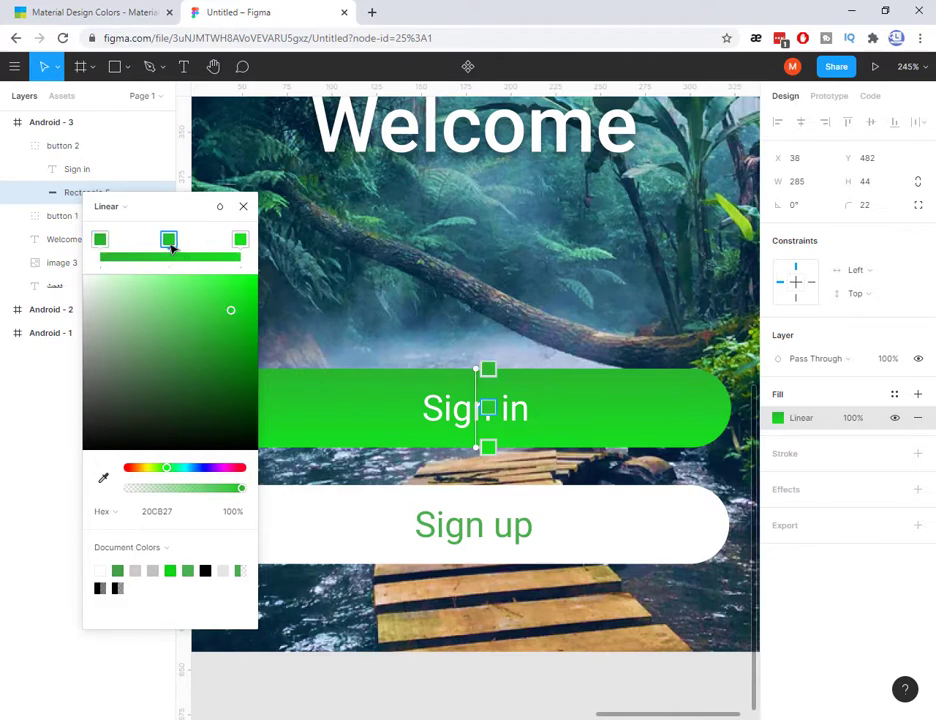
mouse_move(173, 470)
left_mouse_down()
mouse_move(216, 474)
mouse_move(179, 467)
left_mouse_up()
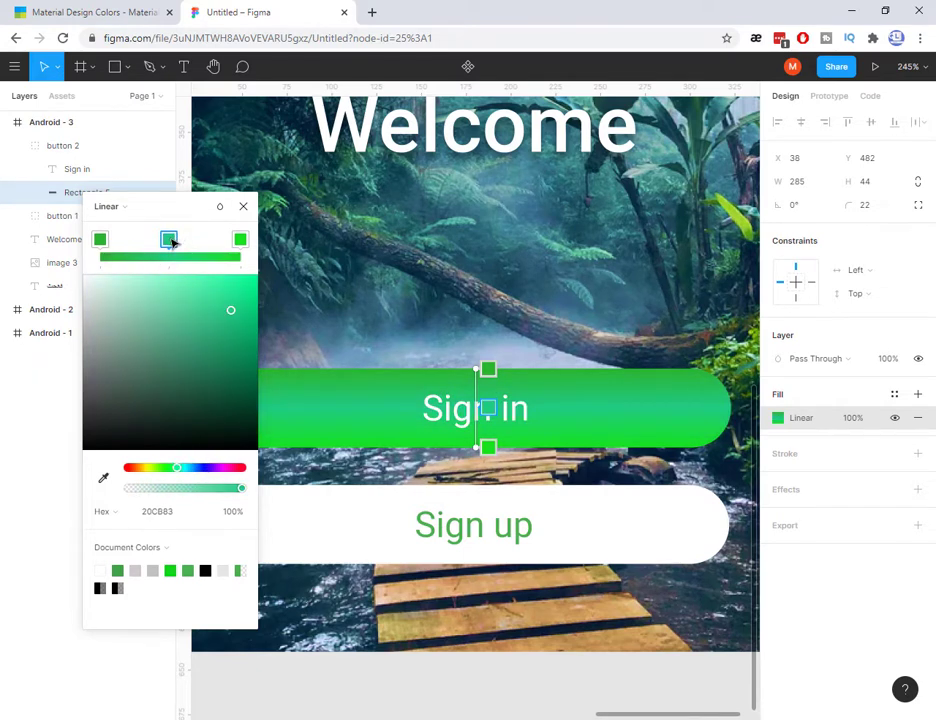
key("Delete")
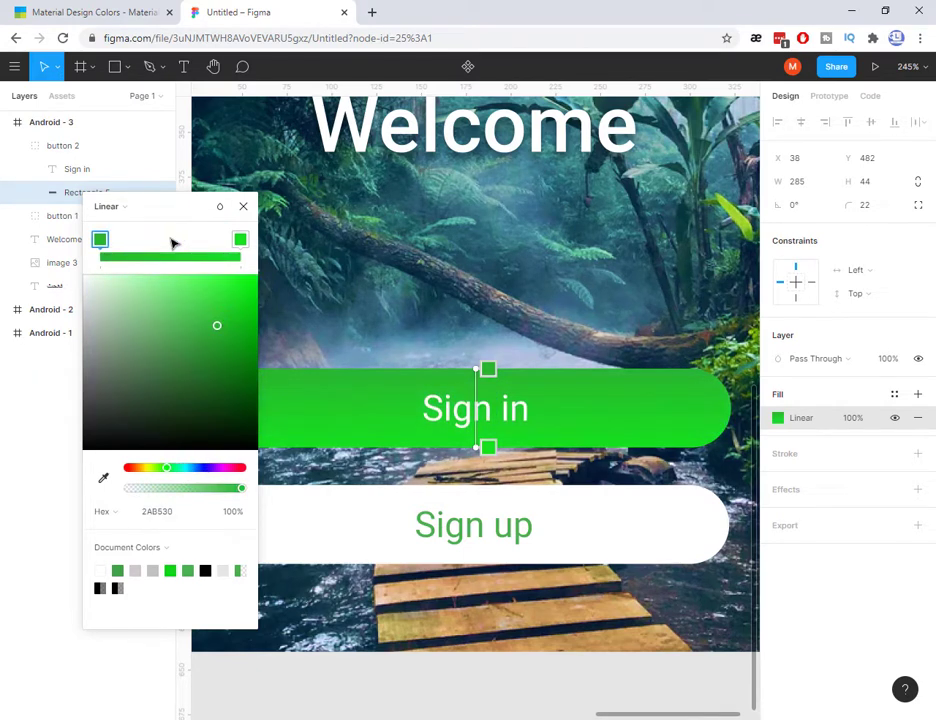
- Finish editing the gradient fill and compare all three Android frames with nothing selected
left_click(243, 206)
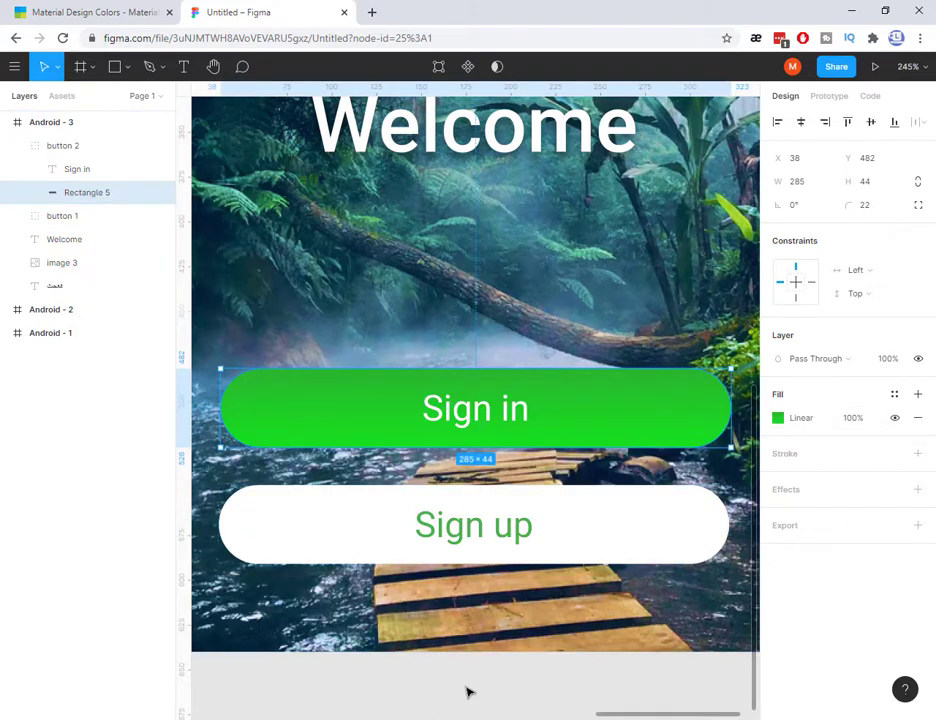
key("shift+1")
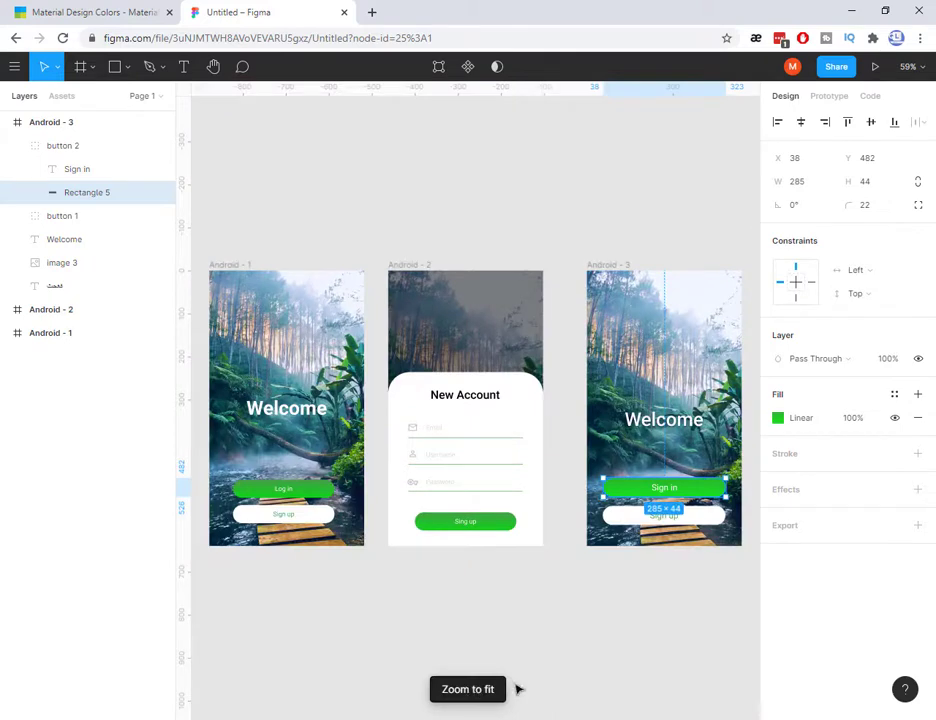
left_click(688, 627)
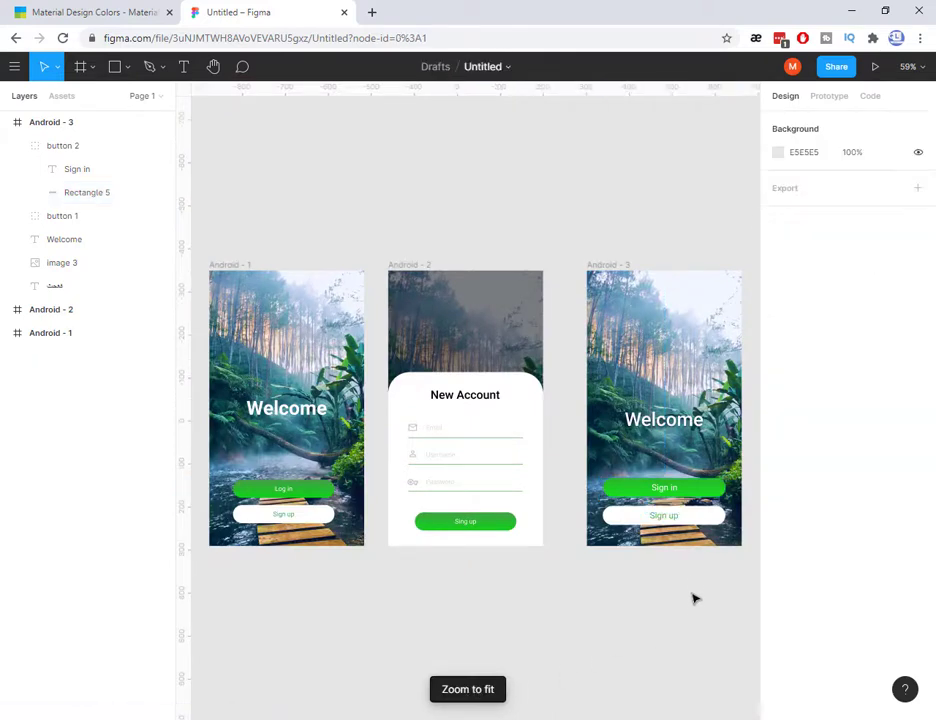